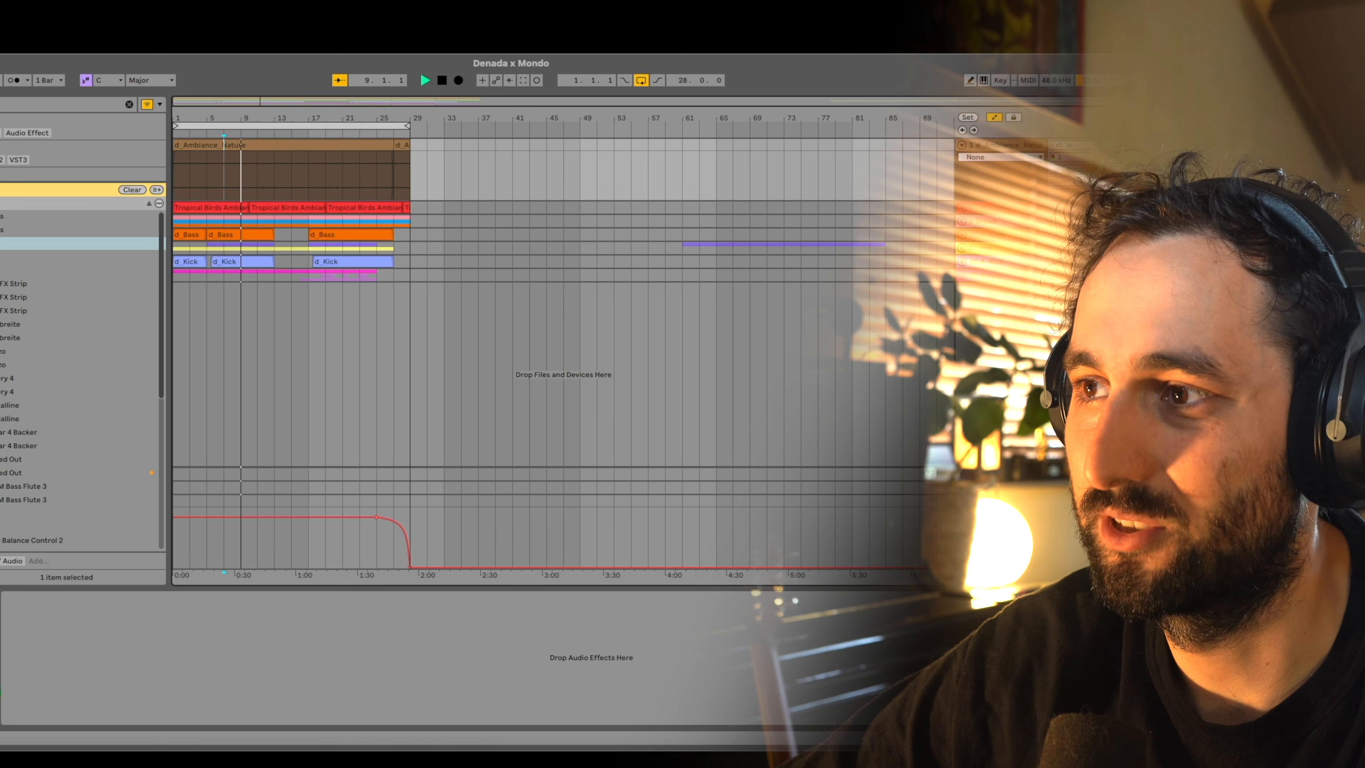
Step: Expand the Tropical Birds ambience track and play the arrangement over the loop range from bar 1
{"action": "left_click", "coordinate": [984, 208]}
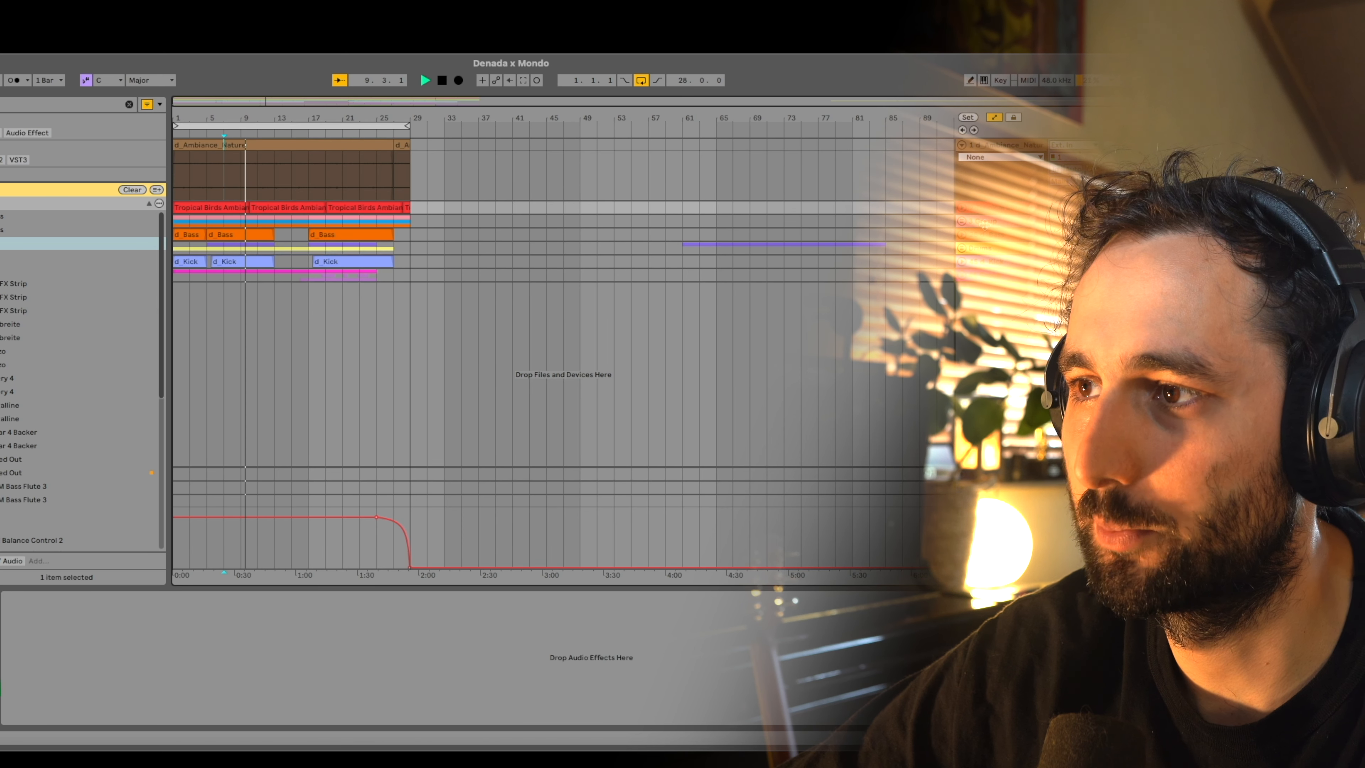
{"action": "left_click", "coordinate": [962, 208]}
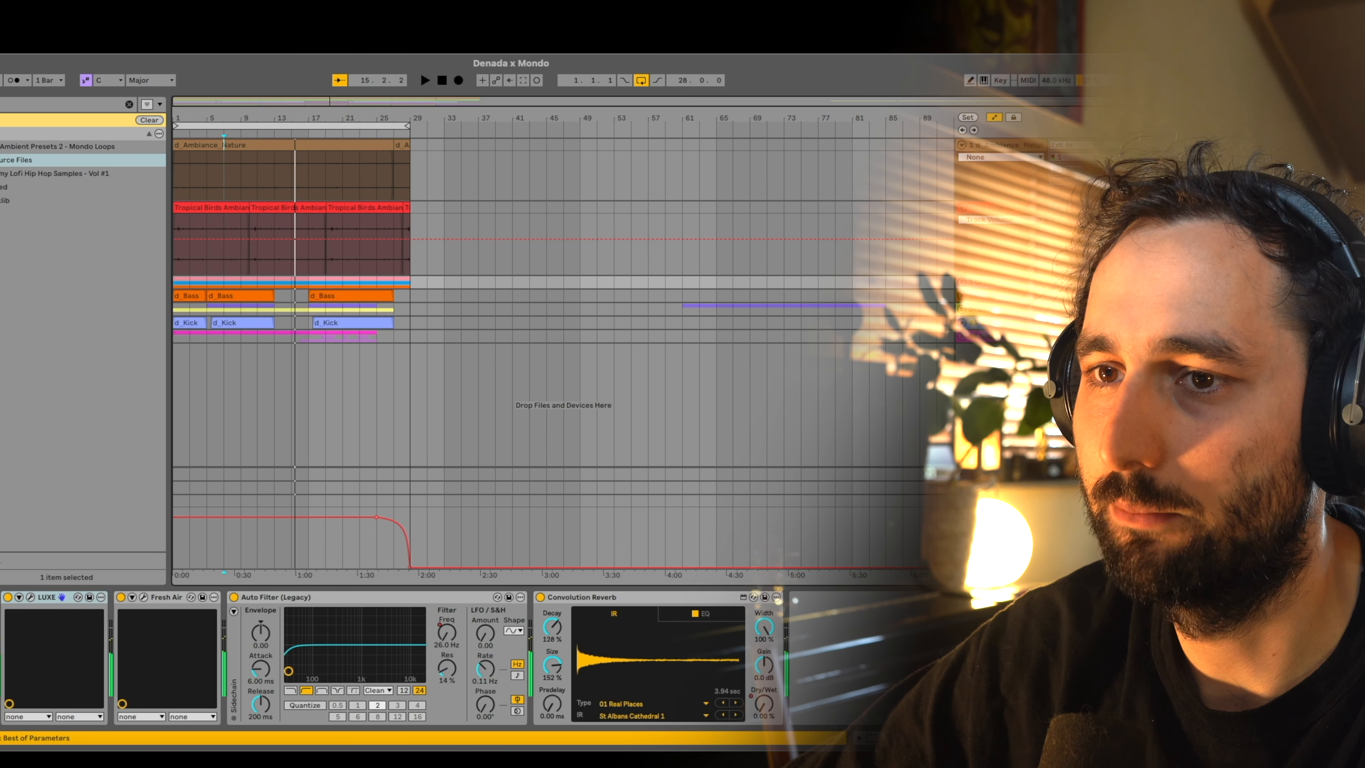
{"action": "key", "text": "space"}
{"action": "left_click", "coordinate": [283, 125]}
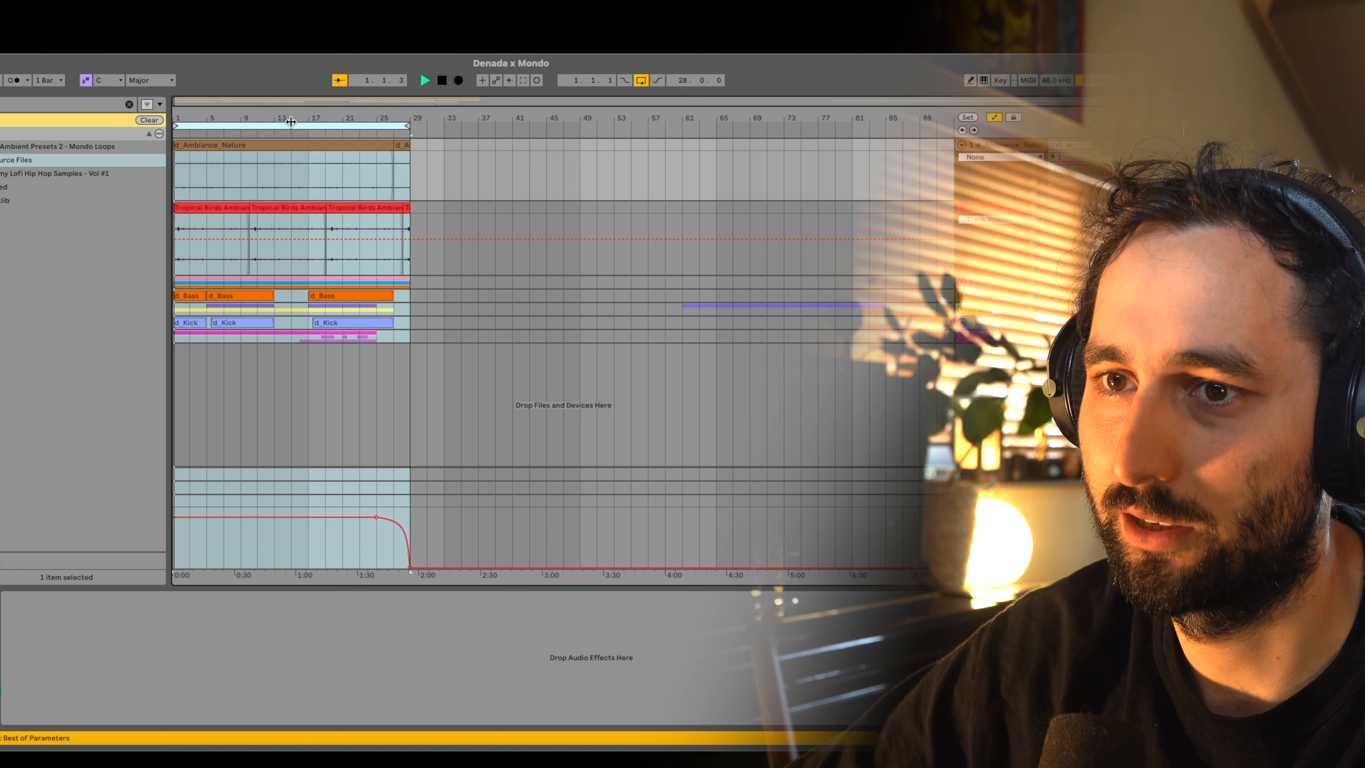
Step: Unfold the group below the Tropical Birds track and look through its guitar tracks
{"action": "left_click", "coordinate": [961, 282]}
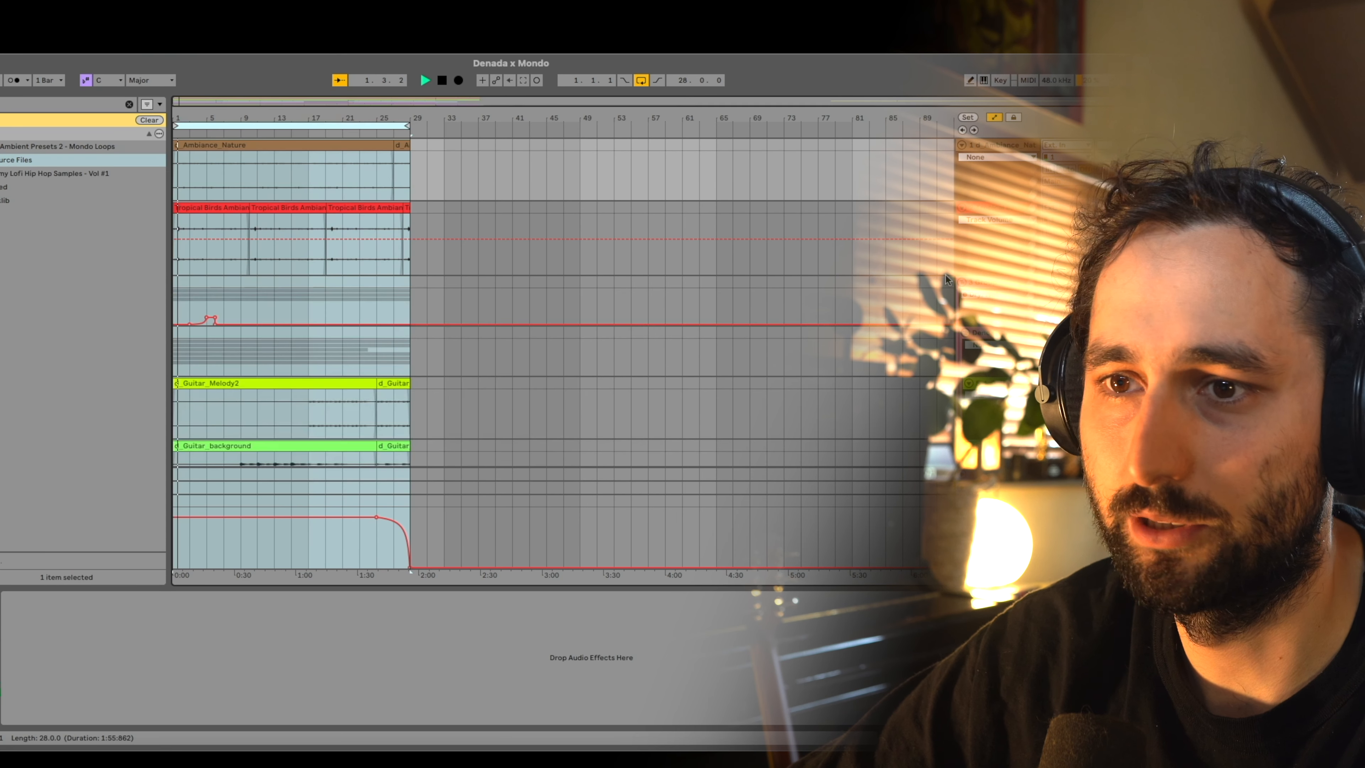
{"action": "scroll", "coordinate": [843, 246], "scroll_direction": "down", "scroll_amount": 2}
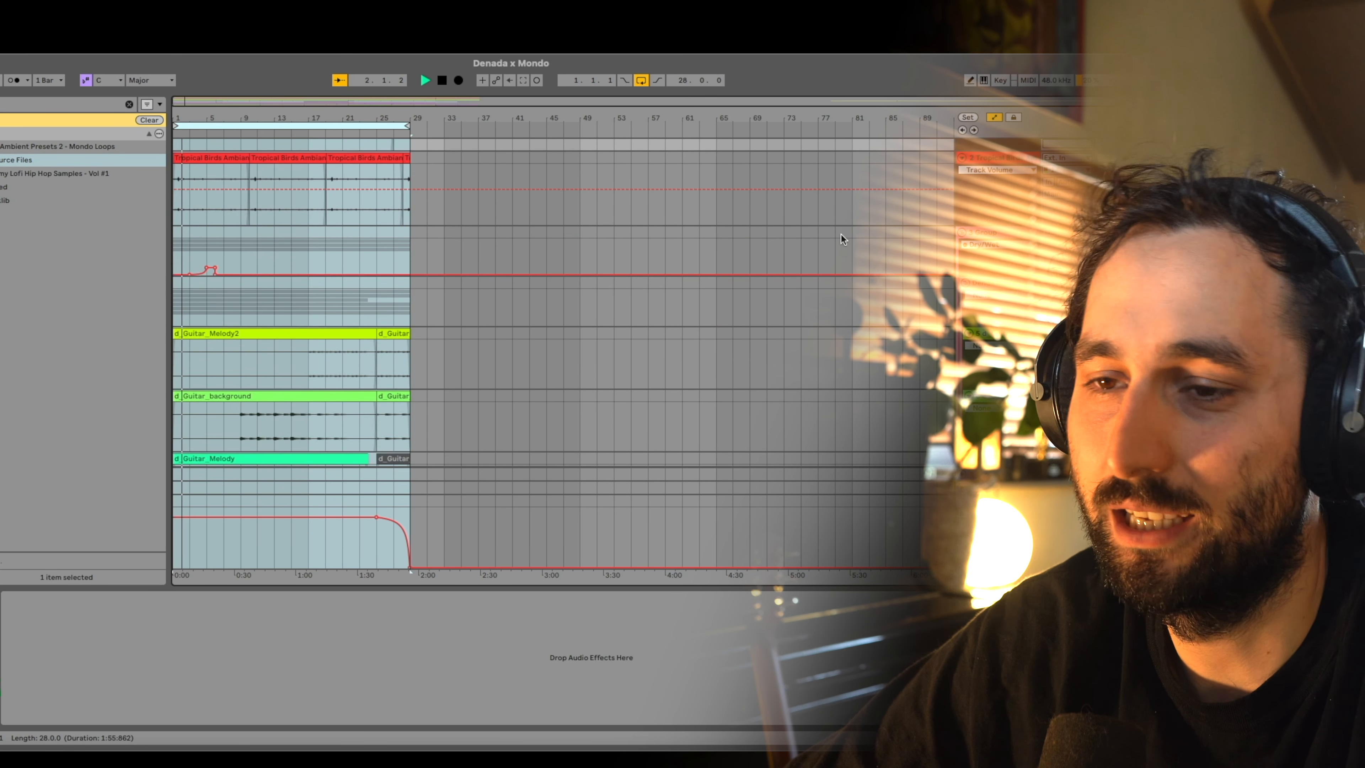
{"action": "scroll", "coordinate": [645, 266], "scroll_direction": "down", "scroll_amount": 4}
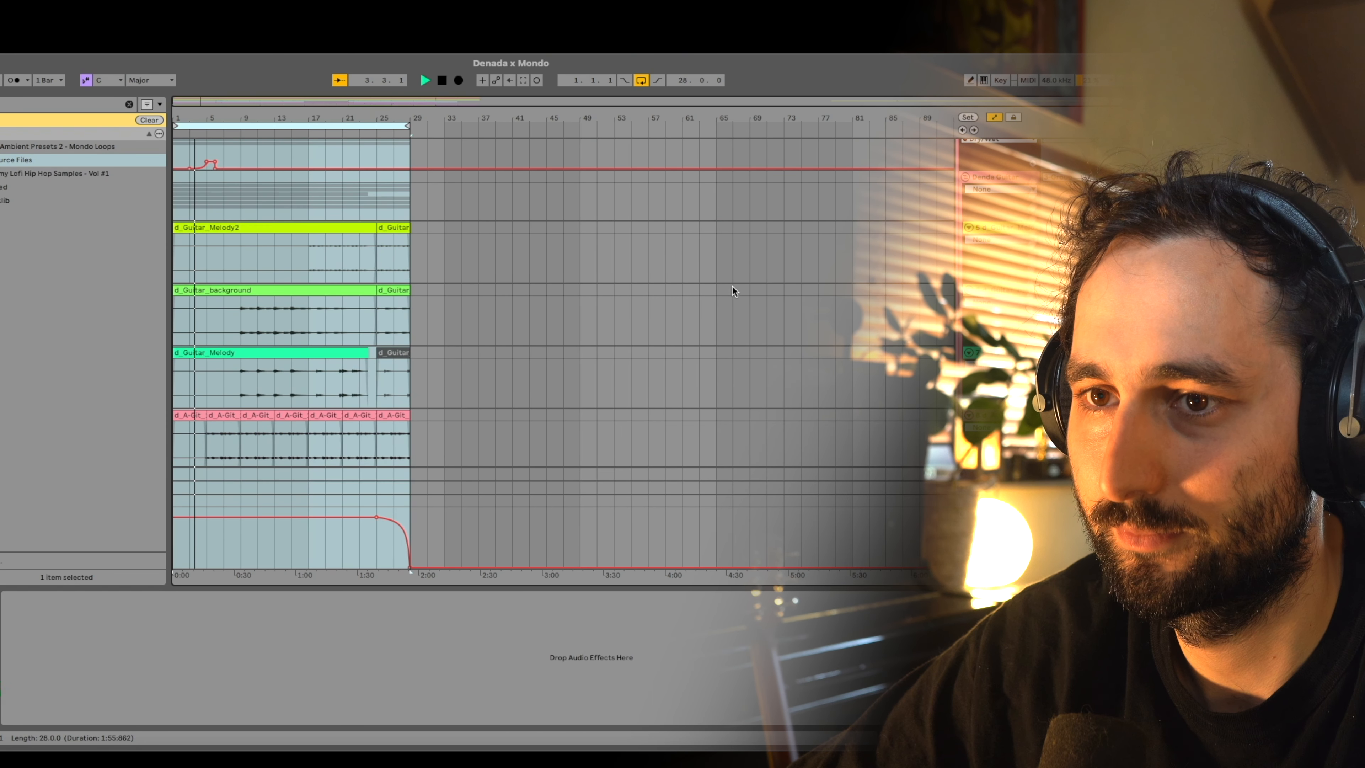
{"action": "scroll", "coordinate": [672, 248], "scroll_direction": "down", "scroll_amount": 3}
{"action": "scroll", "coordinate": [674, 249], "scroll_direction": "down", "scroll_amount": 2}
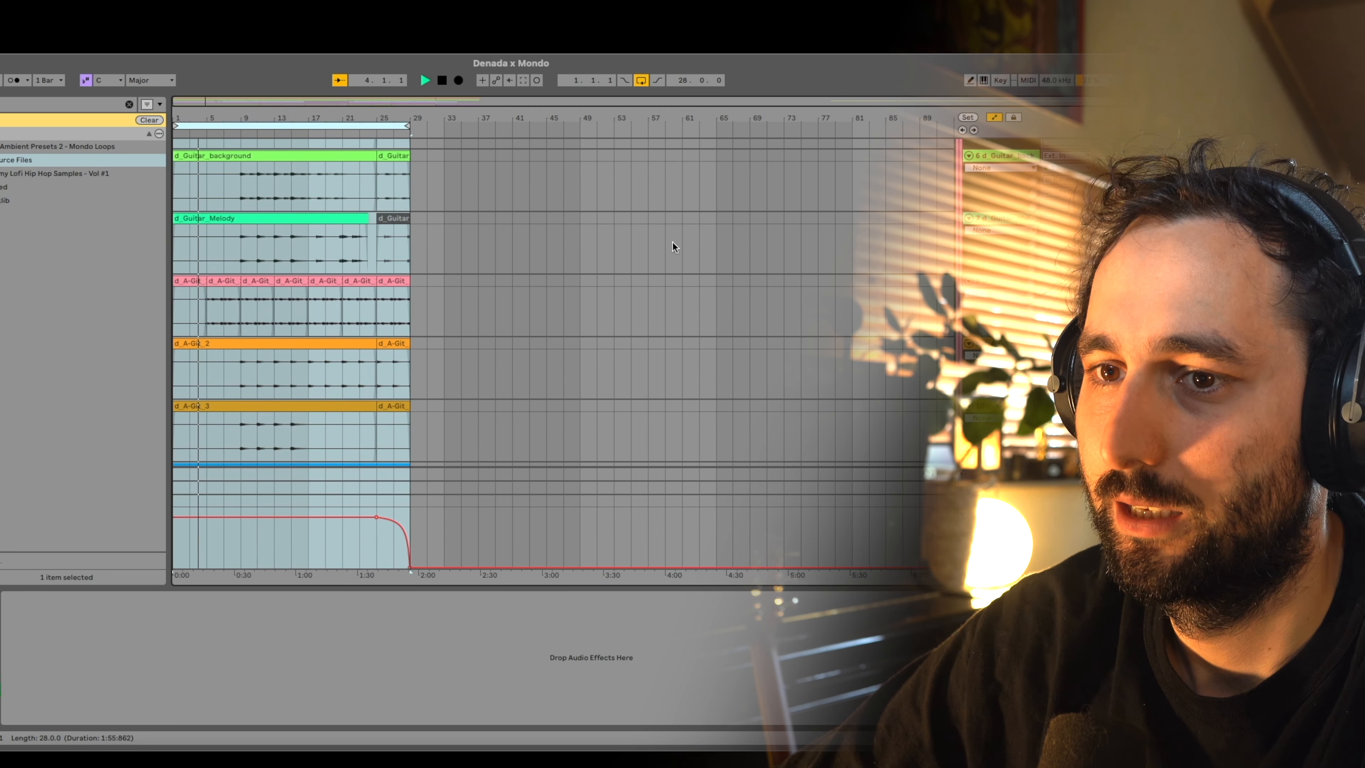
{"action": "scroll", "coordinate": [967, 151], "scroll_direction": "up", "scroll_amount": 4}
{"action": "scroll", "coordinate": [968, 153], "scroll_direction": "up", "scroll_amount": 2}
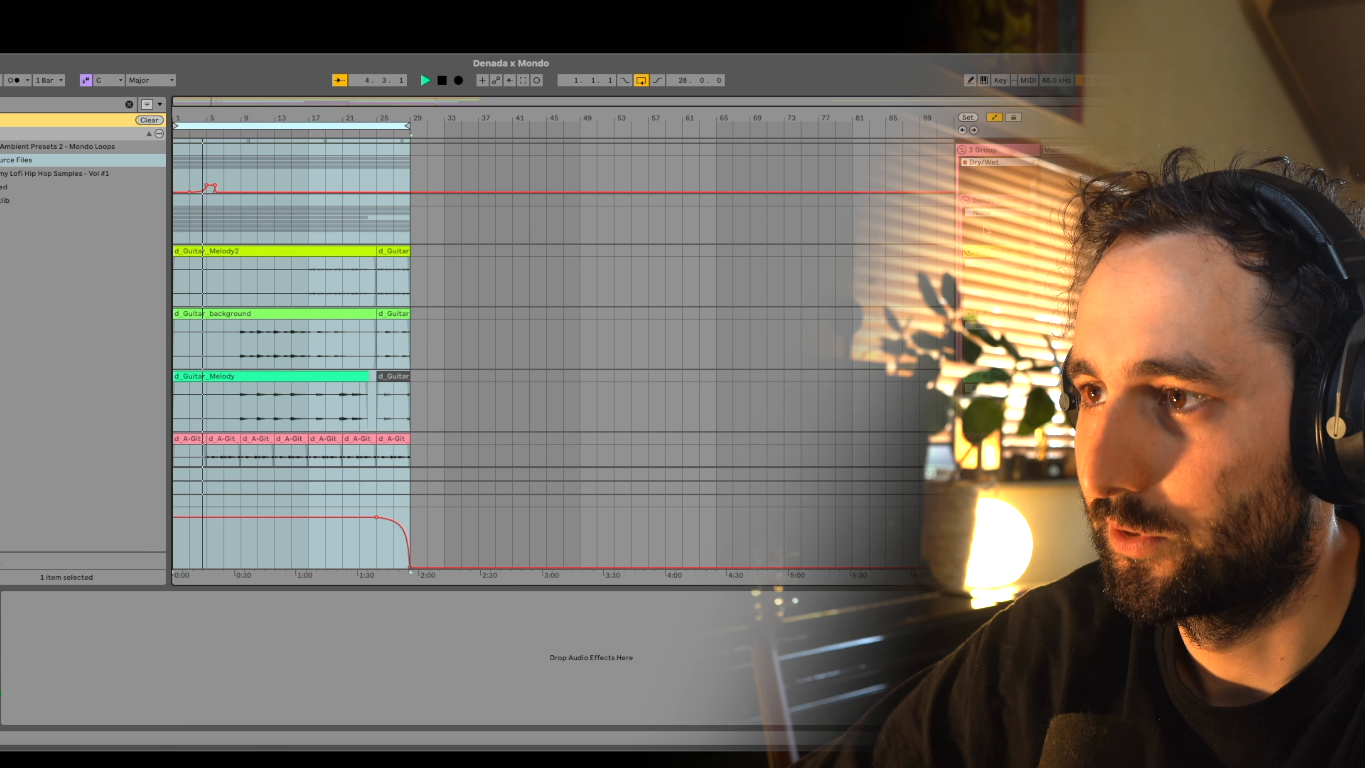
Step: Collapse the nested guitar tracks and inspect the effect devices on the instrument groups and the bass track
{"action": "left_click", "coordinate": [967, 200]}
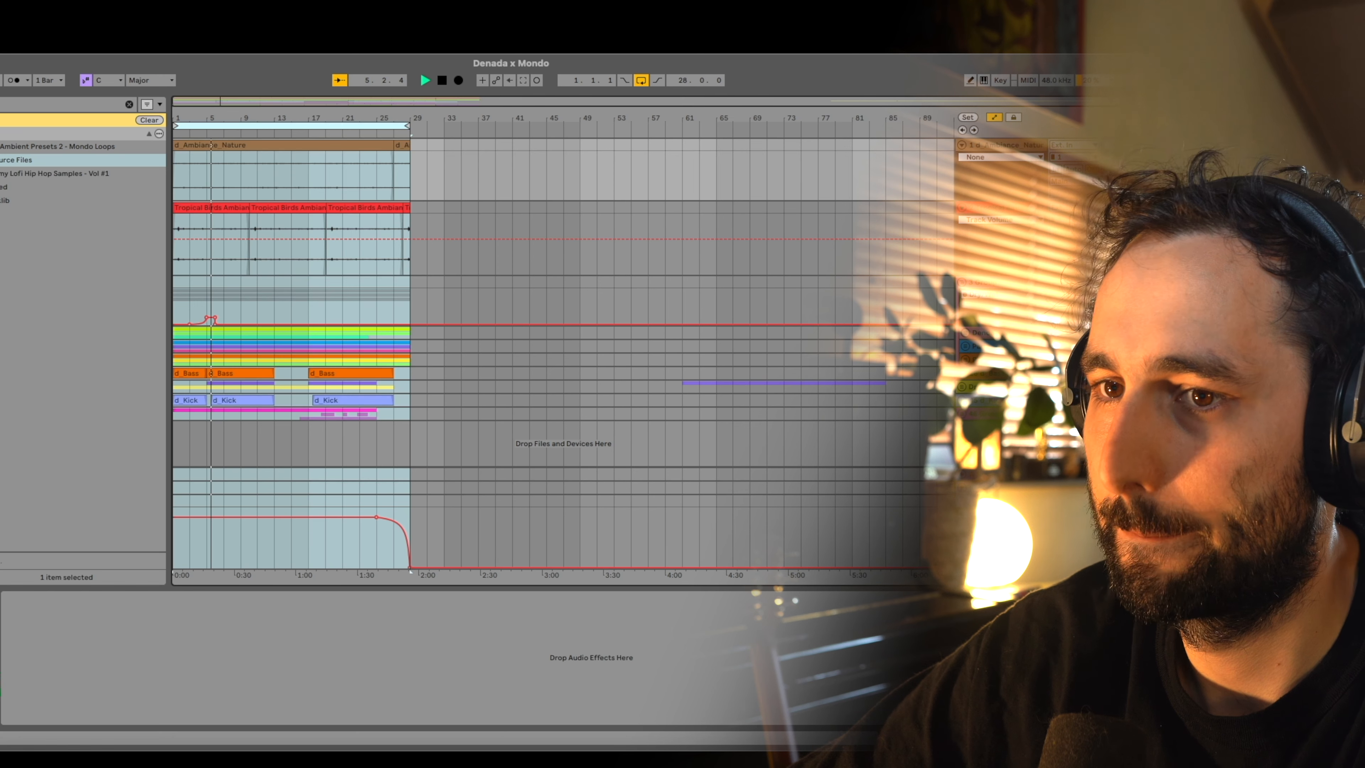
{"action": "left_click", "coordinate": [989, 333]}
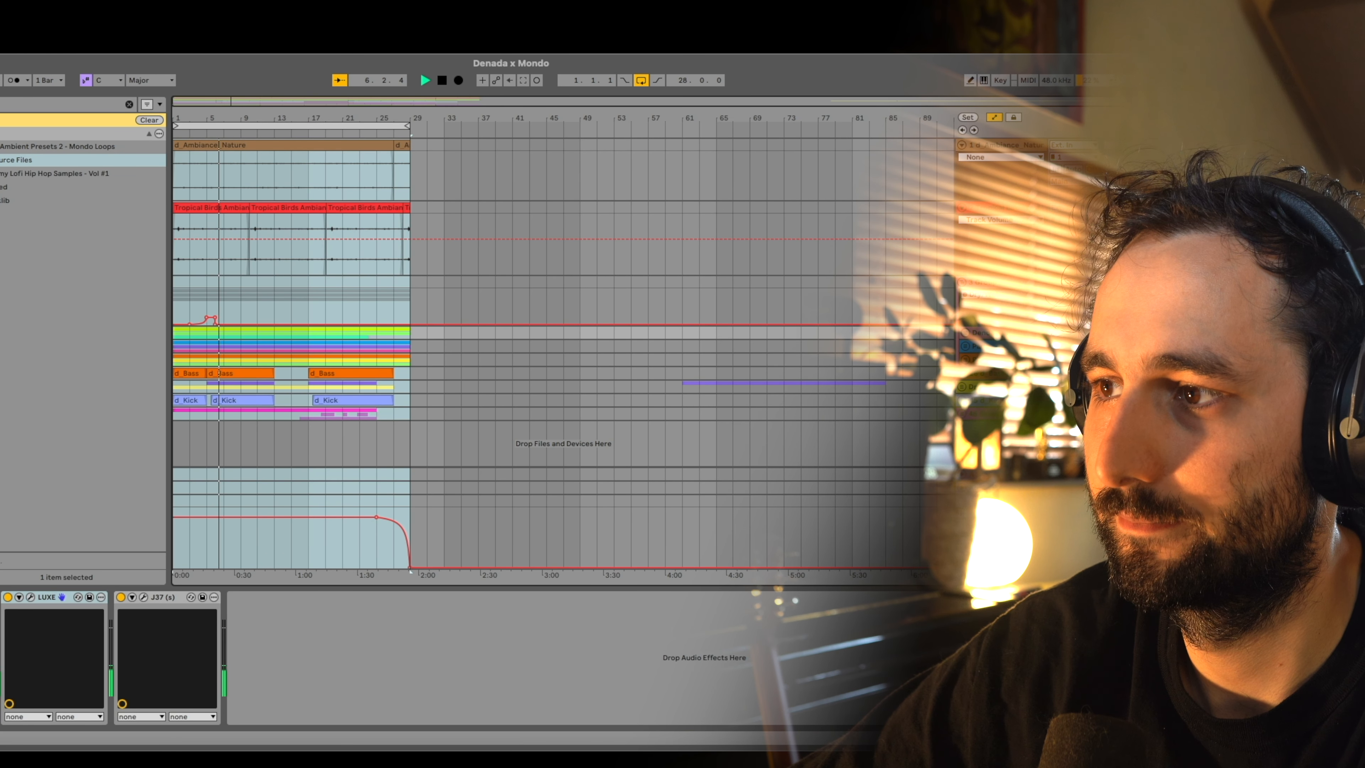
{"action": "key", "text": "Down"}
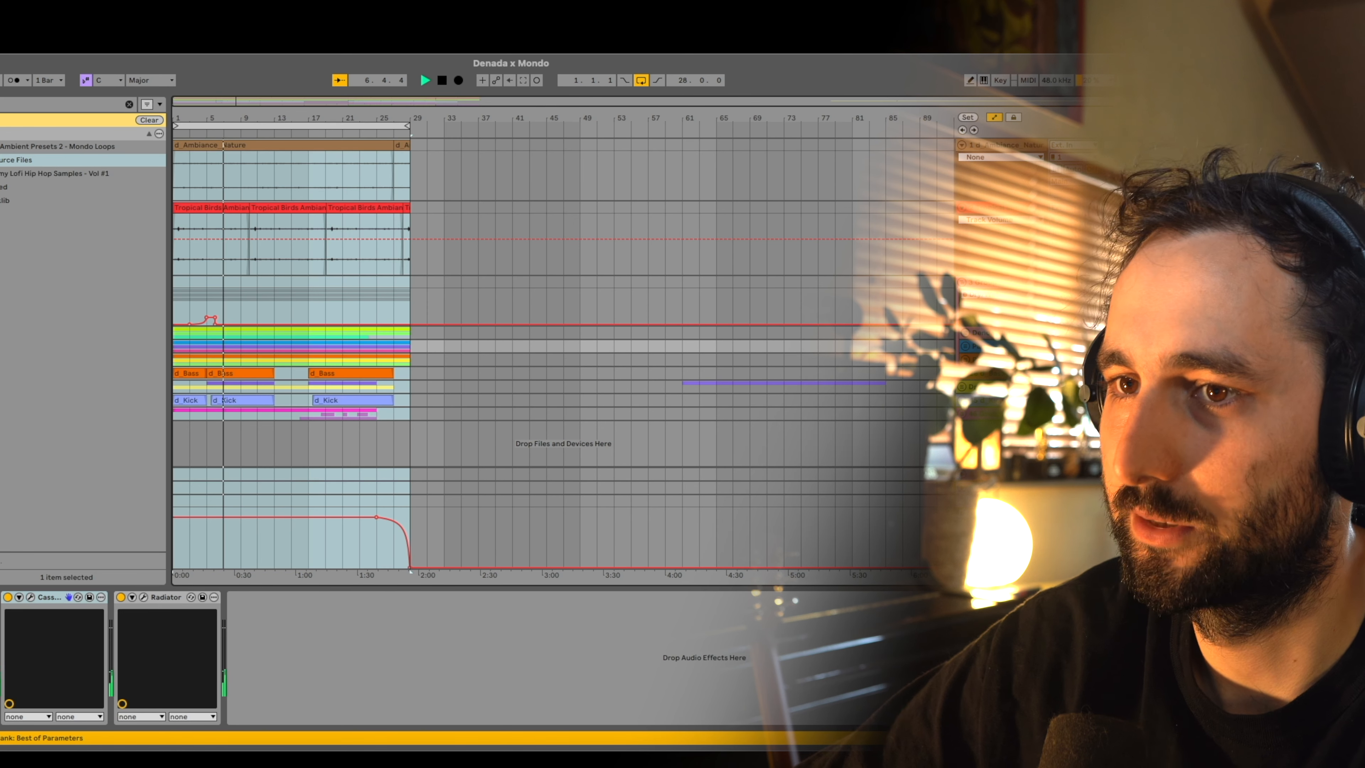
{"action": "key", "text": "Down"}
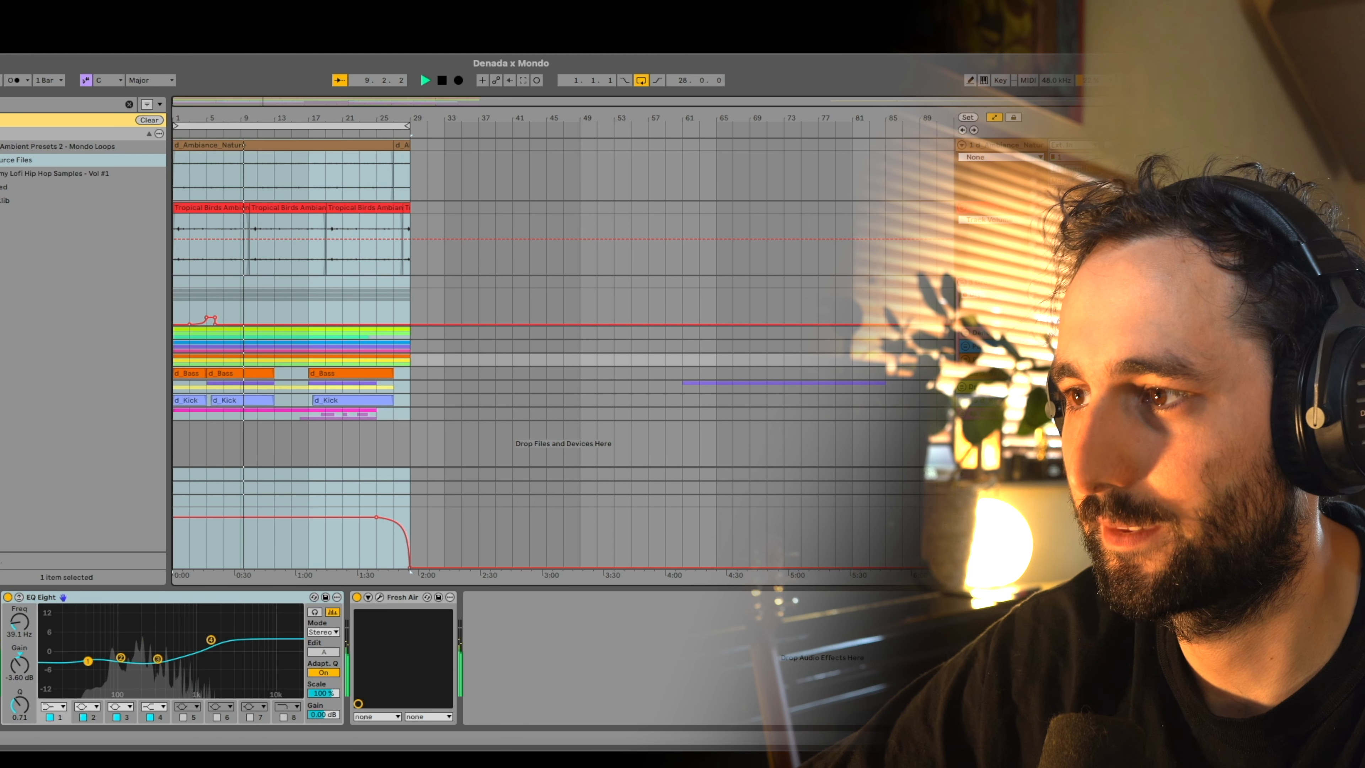
{"action": "left_click", "coordinate": [966, 373]}
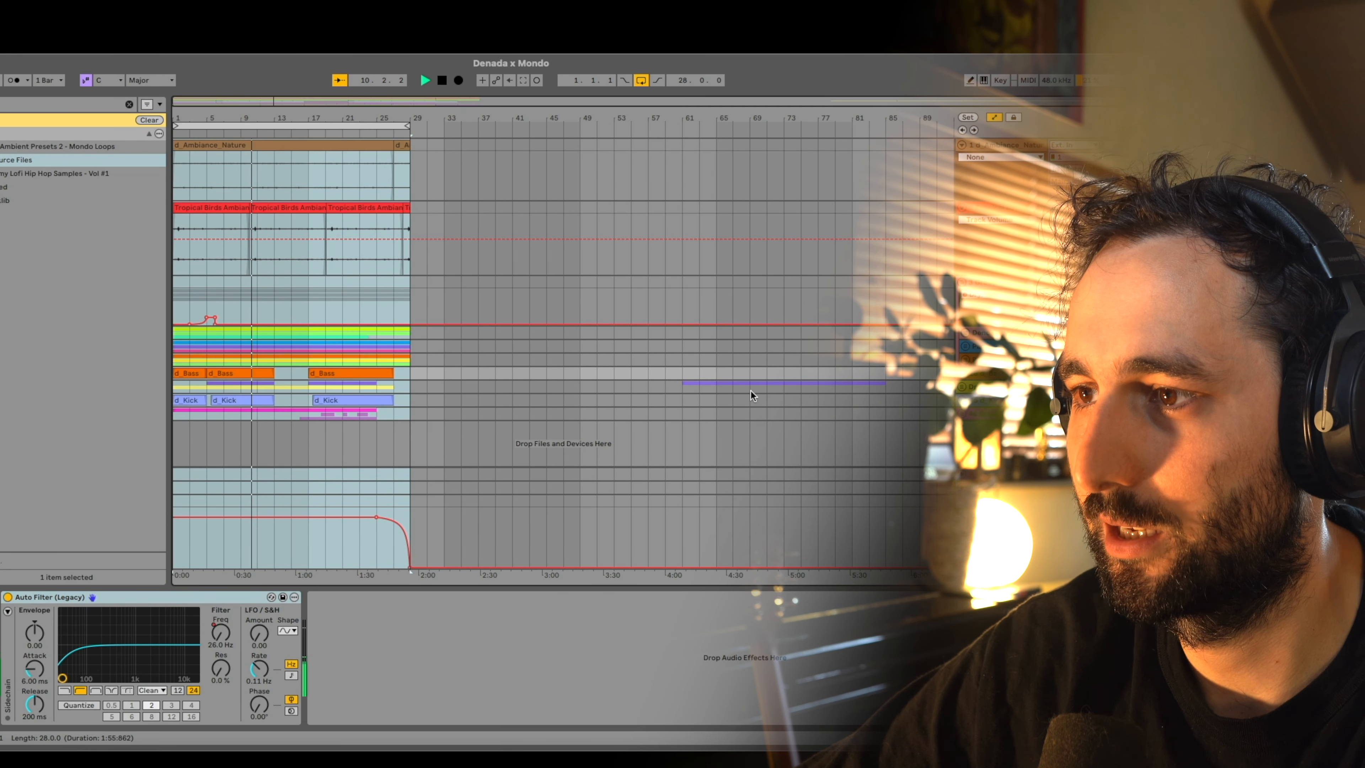
Step: Unfold the Drums group below the bass track and play the arrangement from bar 7
{"action": "left_click", "coordinate": [962, 387]}
{"action": "scroll", "coordinate": [695, 323], "scroll_direction": "down", "scroll_amount": 2}
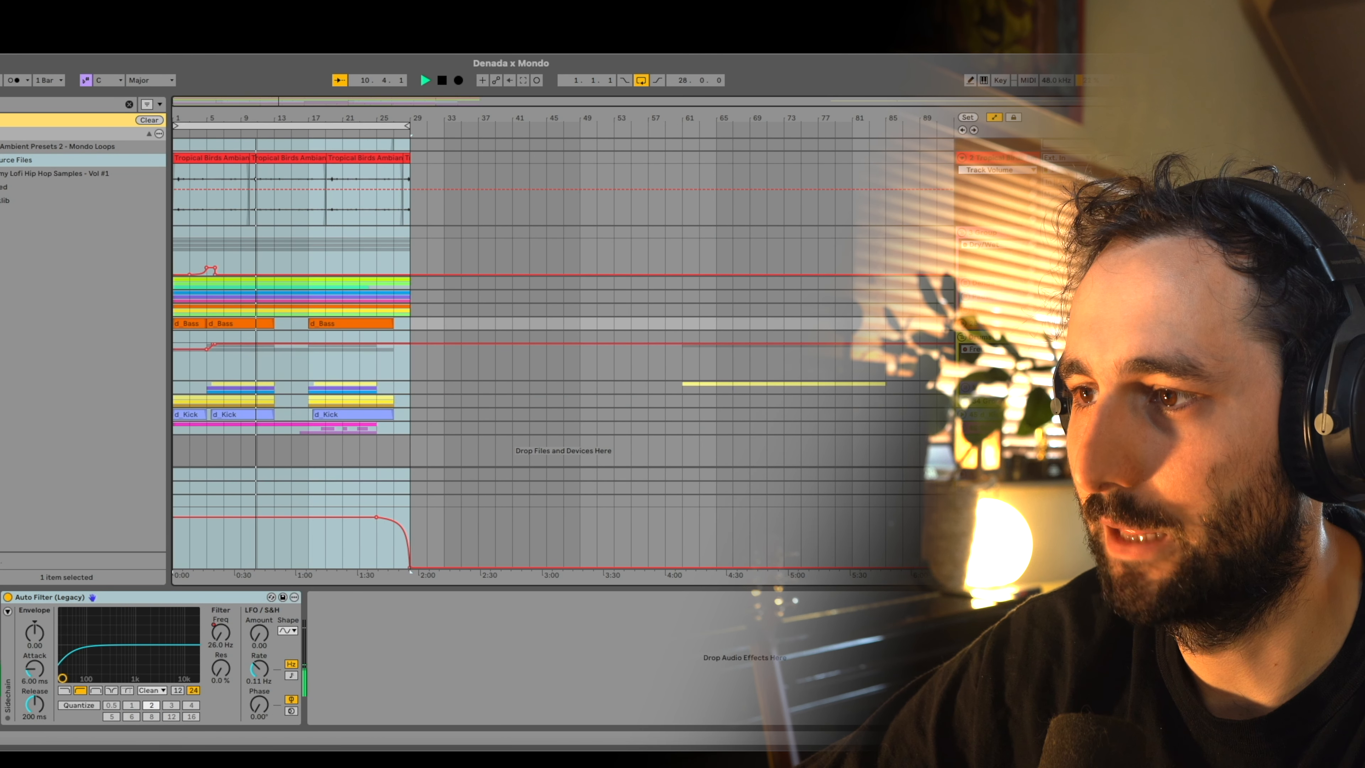
{"action": "key", "text": "space"}
{"action": "left_click", "coordinate": [213, 400]}
{"action": "key", "text": "space"}
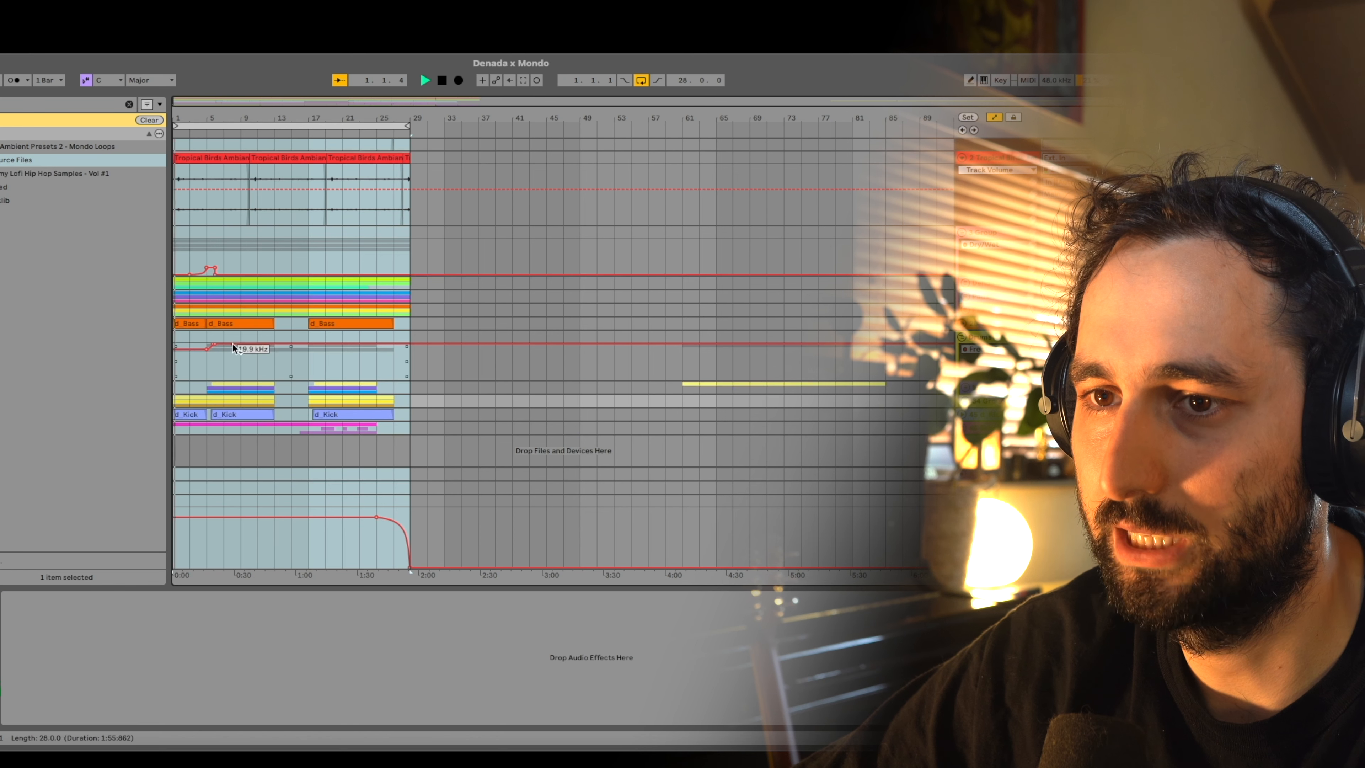
{"action": "left_click", "coordinate": [216, 398]}
{"action": "key", "text": "space"}
{"action": "key", "text": "space"}
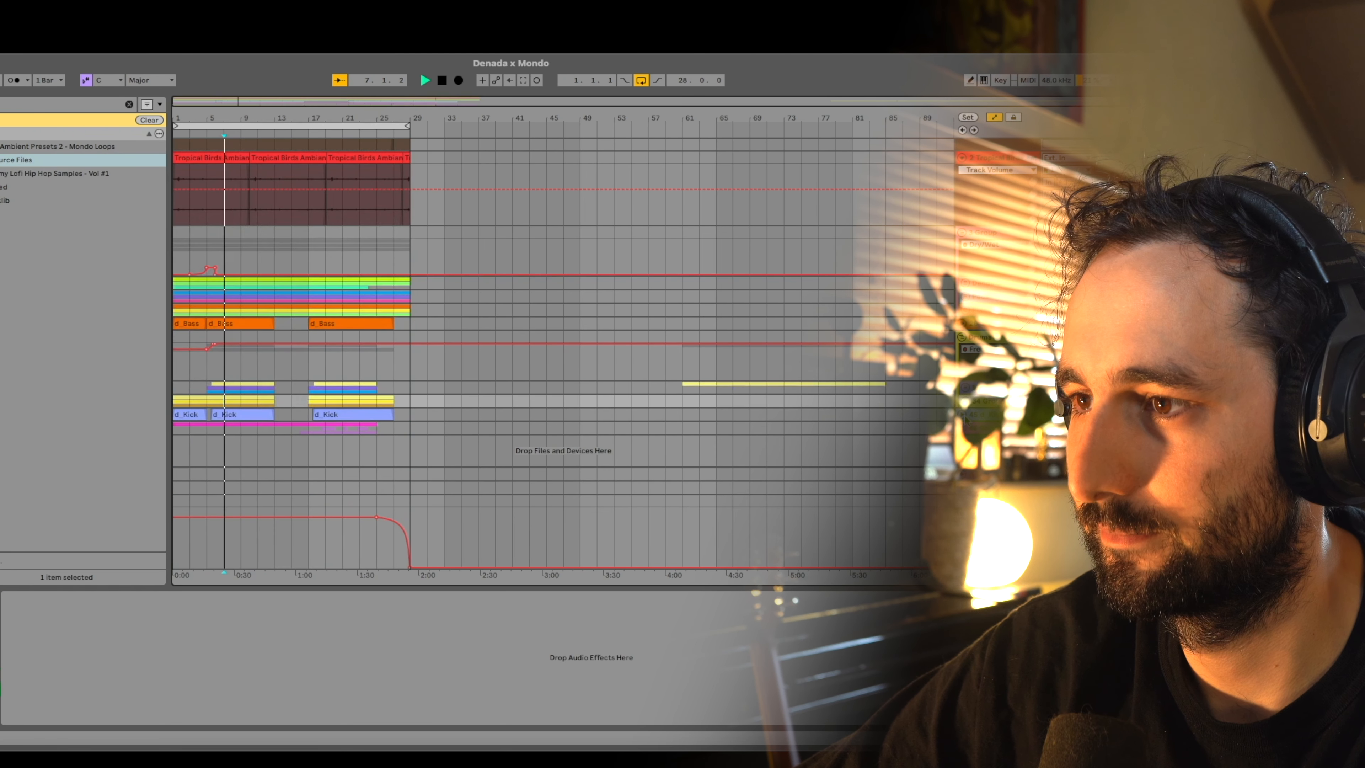
Step: Look through the foley, percussion and snare tracks of the drum subgroup, including its nested hi-hat layers, and collapse the subgroup again
{"action": "left_click", "coordinate": [966, 401]}
{"action": "scroll", "coordinate": [839, 367], "scroll_direction": "down", "scroll_amount": 5}
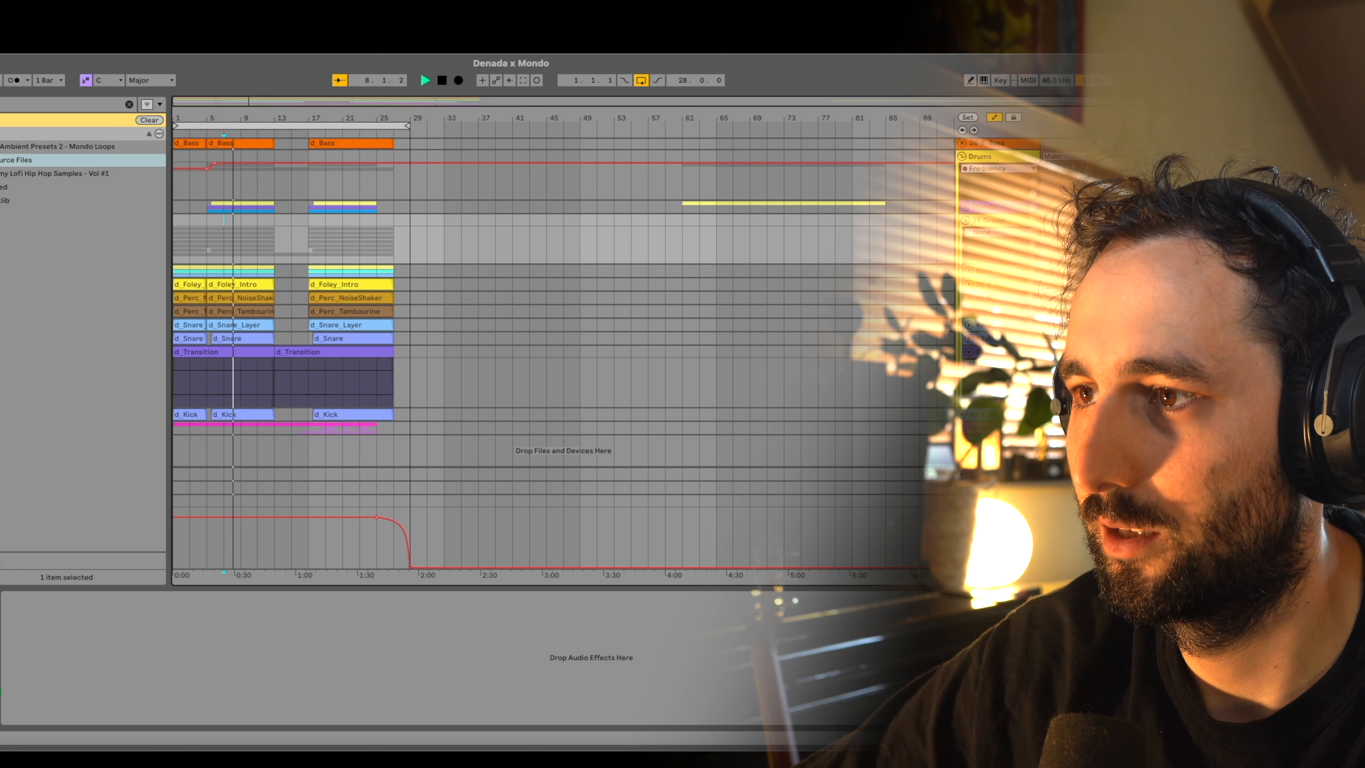
{"action": "left_click", "coordinate": [967, 270]}
{"action": "left_click", "coordinate": [969, 271]}
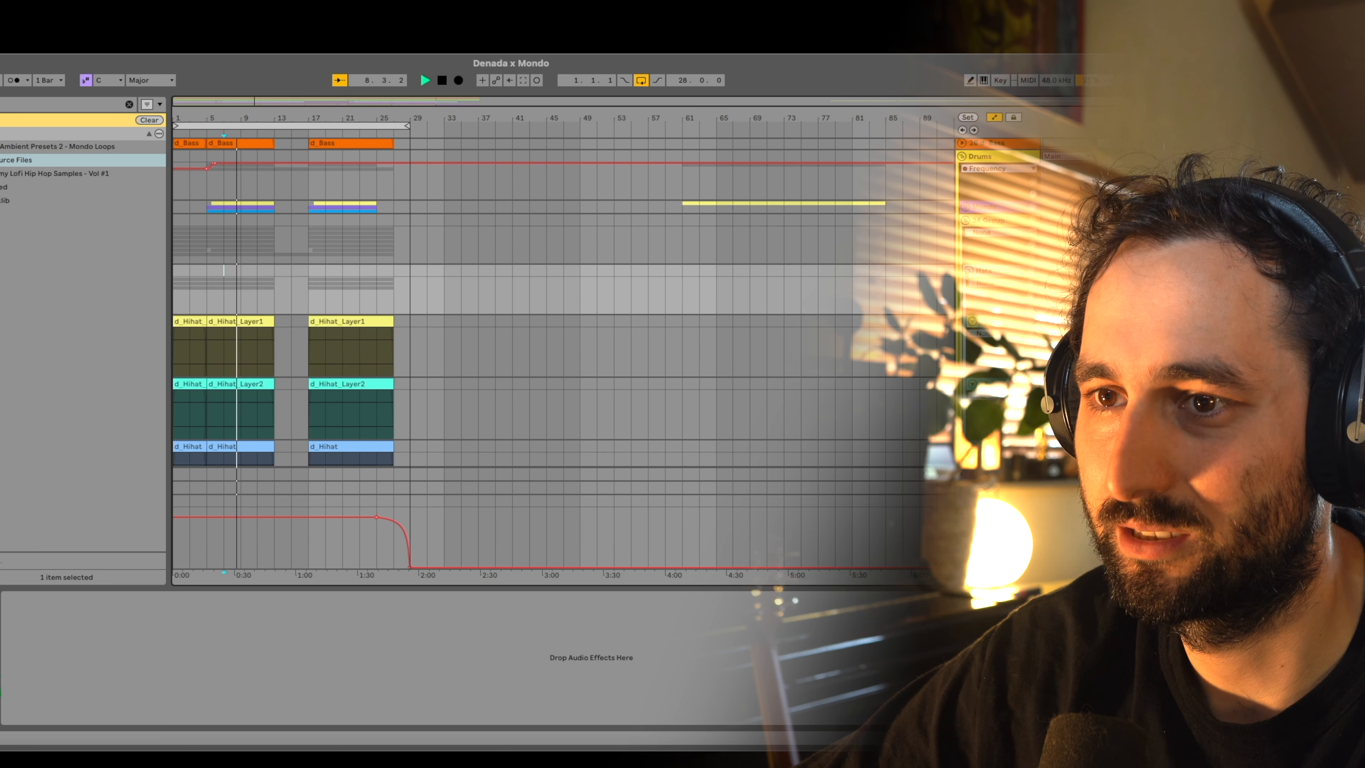
{"action": "left_click", "coordinate": [969, 271]}
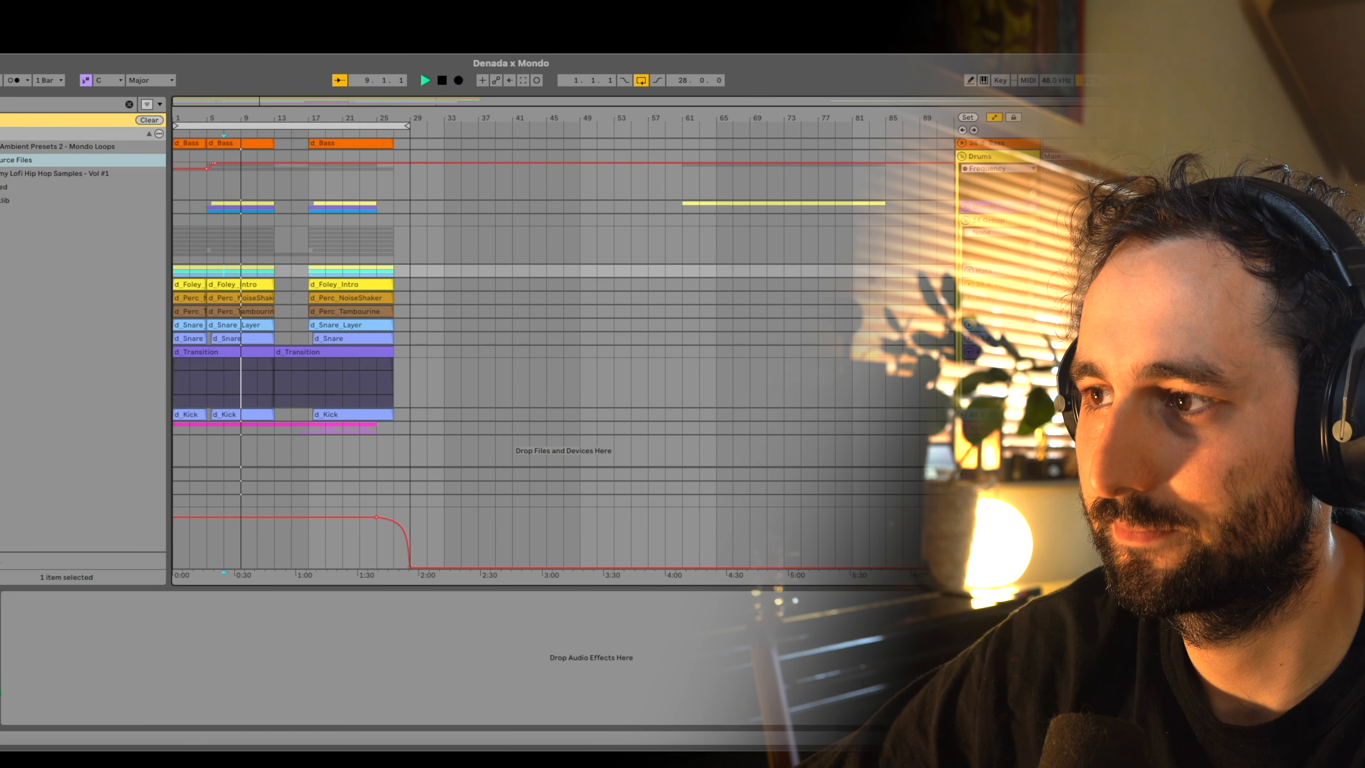
{"action": "left_click", "coordinate": [991, 338]}
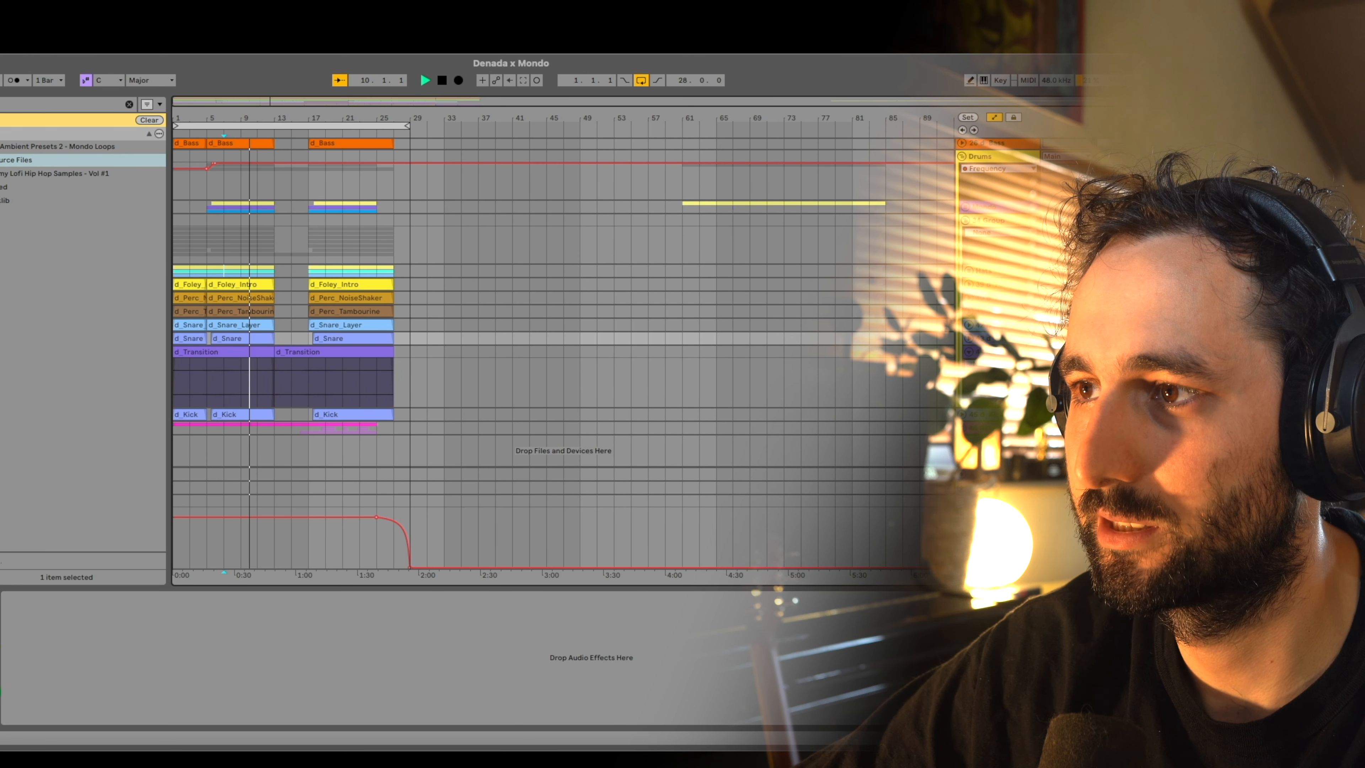
{"action": "left_click", "coordinate": [966, 220]}
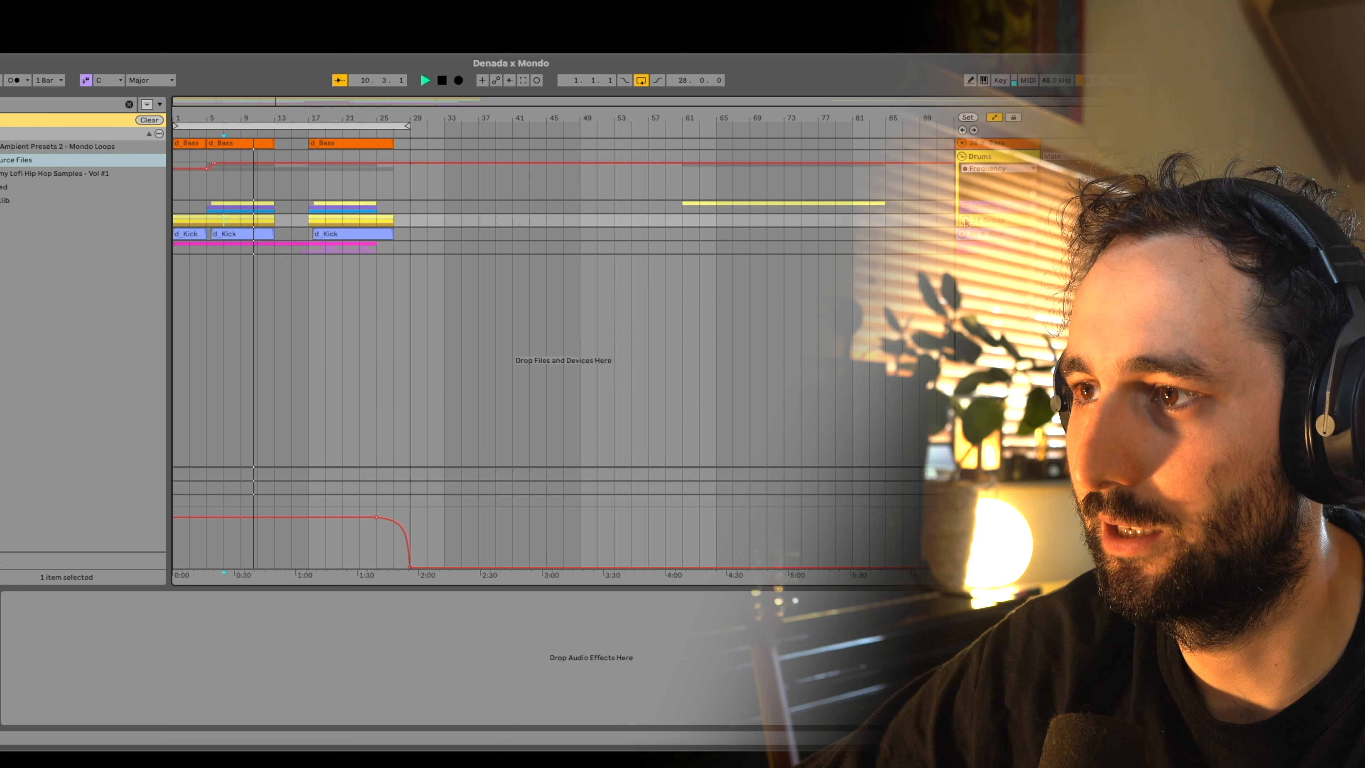
Step: Unfold the drum subgroup that holds the Addictive Drums tracks and examine its clips
{"action": "left_click", "coordinate": [988, 206]}
{"action": "left_click", "coordinate": [965, 207]}
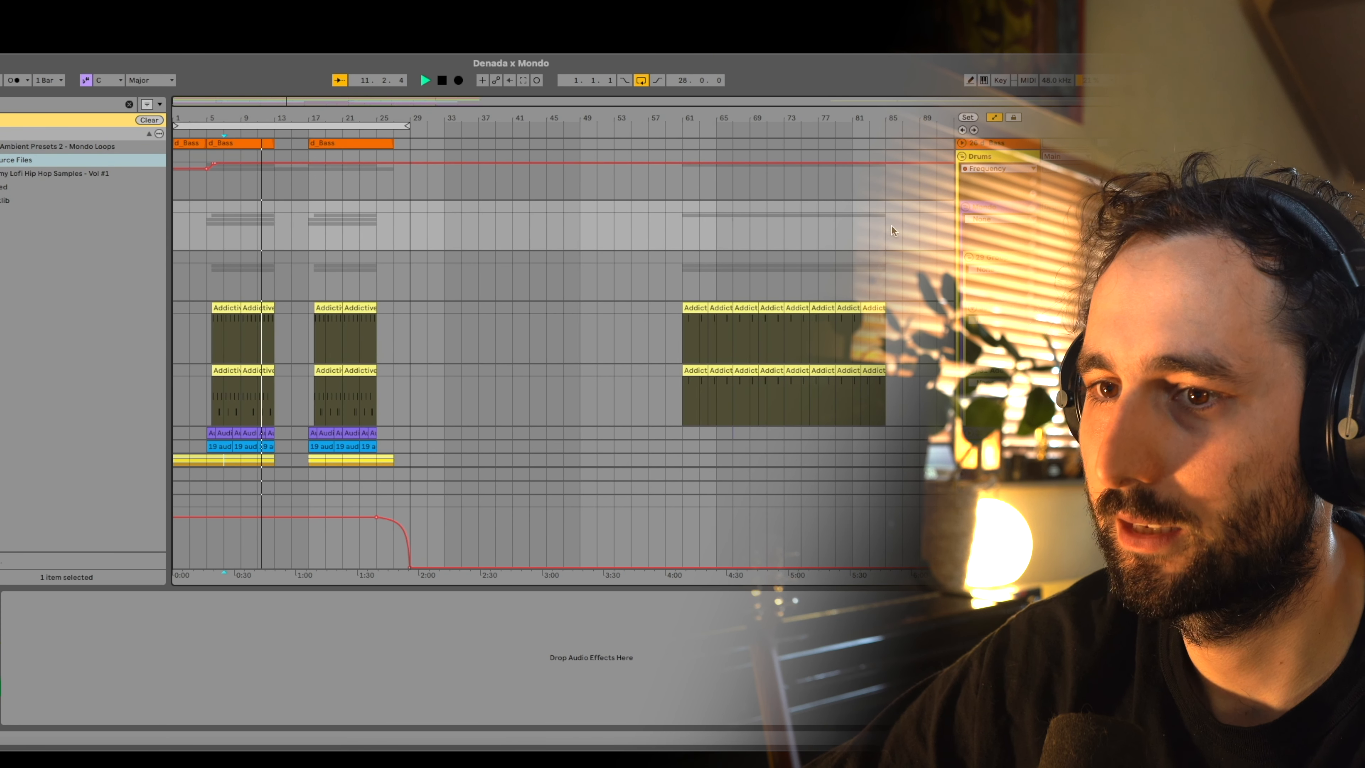
{"action": "scroll", "coordinate": [859, 227], "scroll_direction": "down", "scroll_amount": 2}
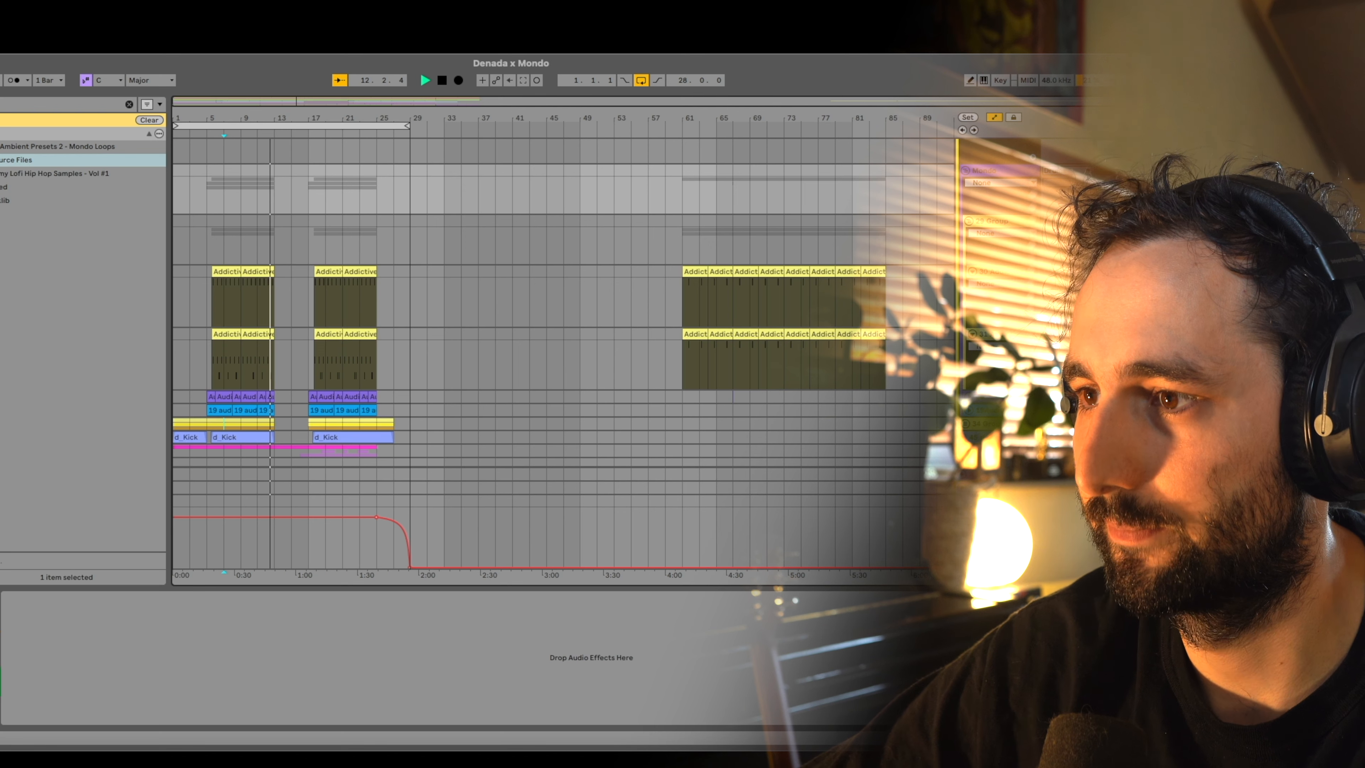
{"action": "left_click", "coordinate": [538, 423]}
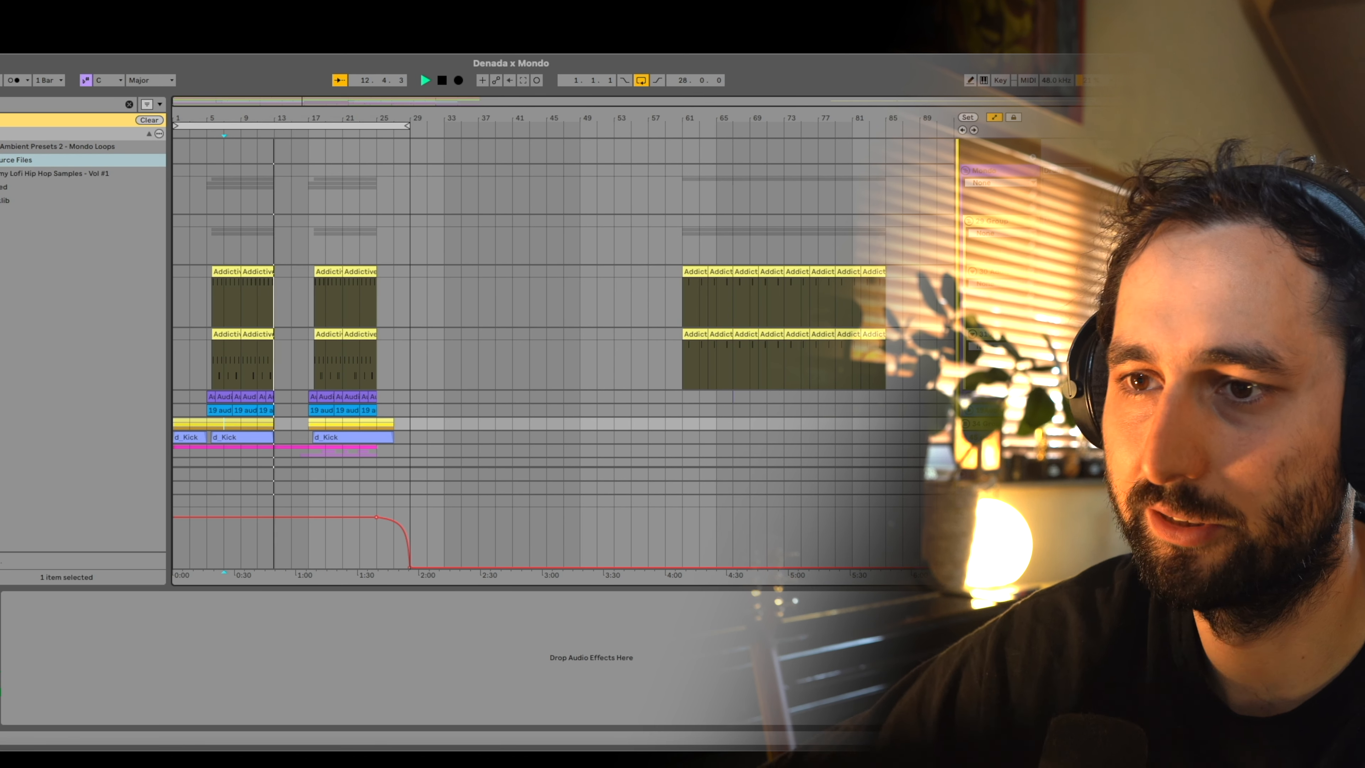
Step: Open the Addictive Drums 2 plug-in on the second Addictive Drums track to view it, close it and resume playback
{"action": "left_click", "coordinate": [999, 334]}
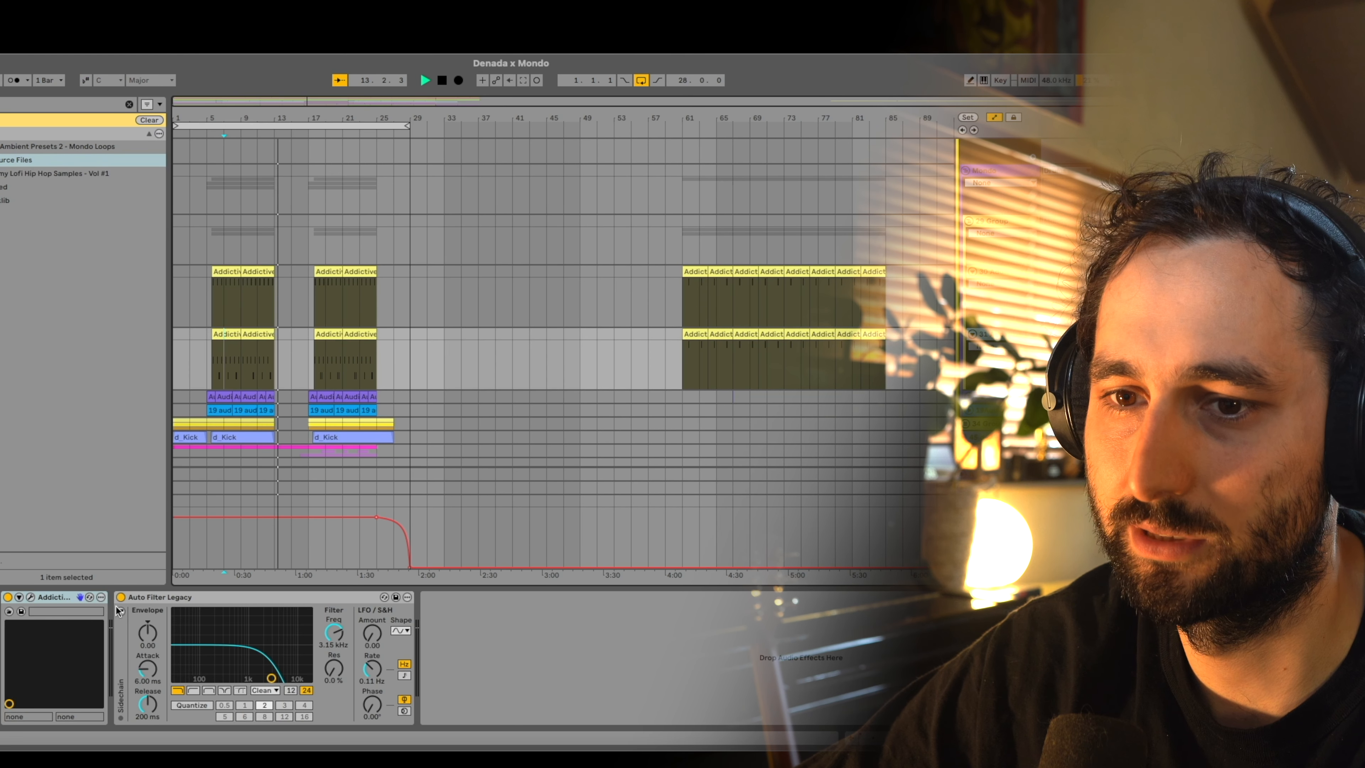
{"action": "left_click", "coordinate": [28, 596]}
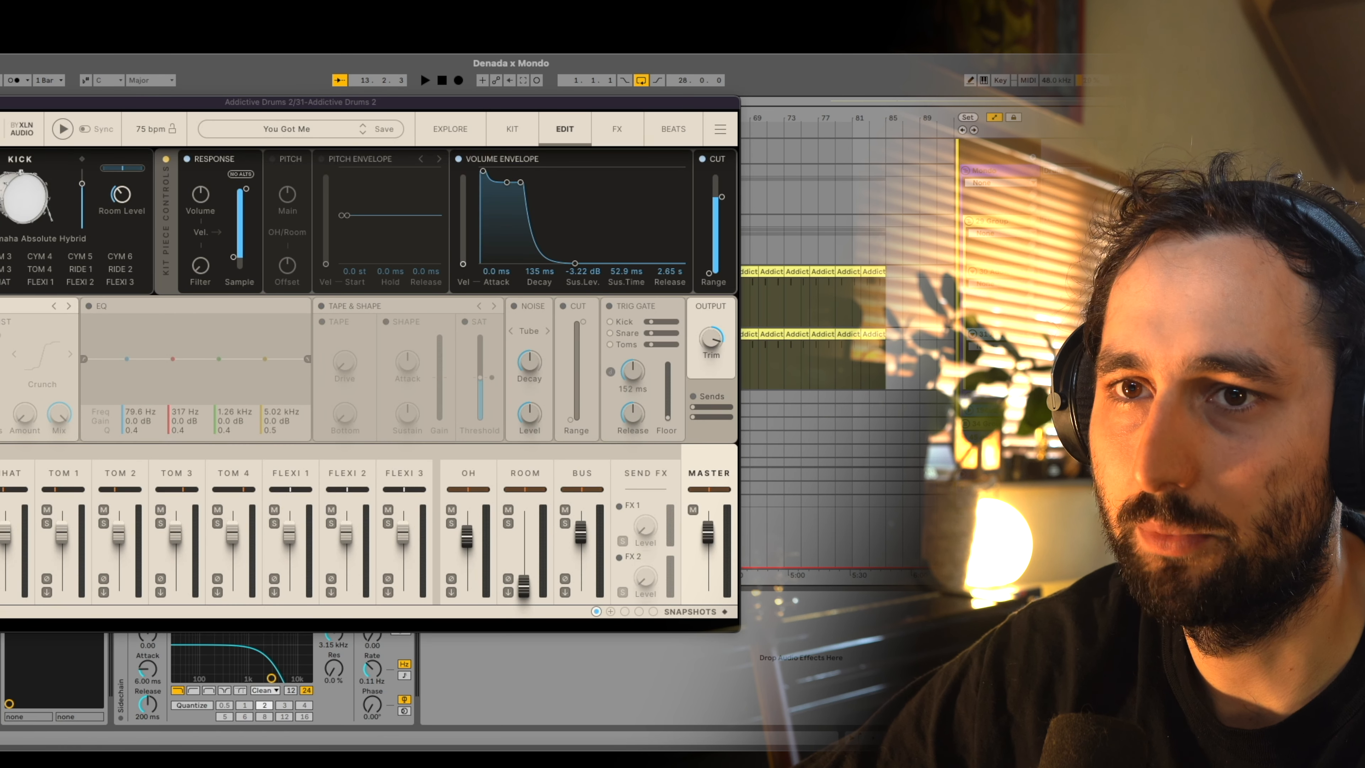
{"action": "left_click", "coordinate": [1, 102]}
{"action": "key", "text": "space"}
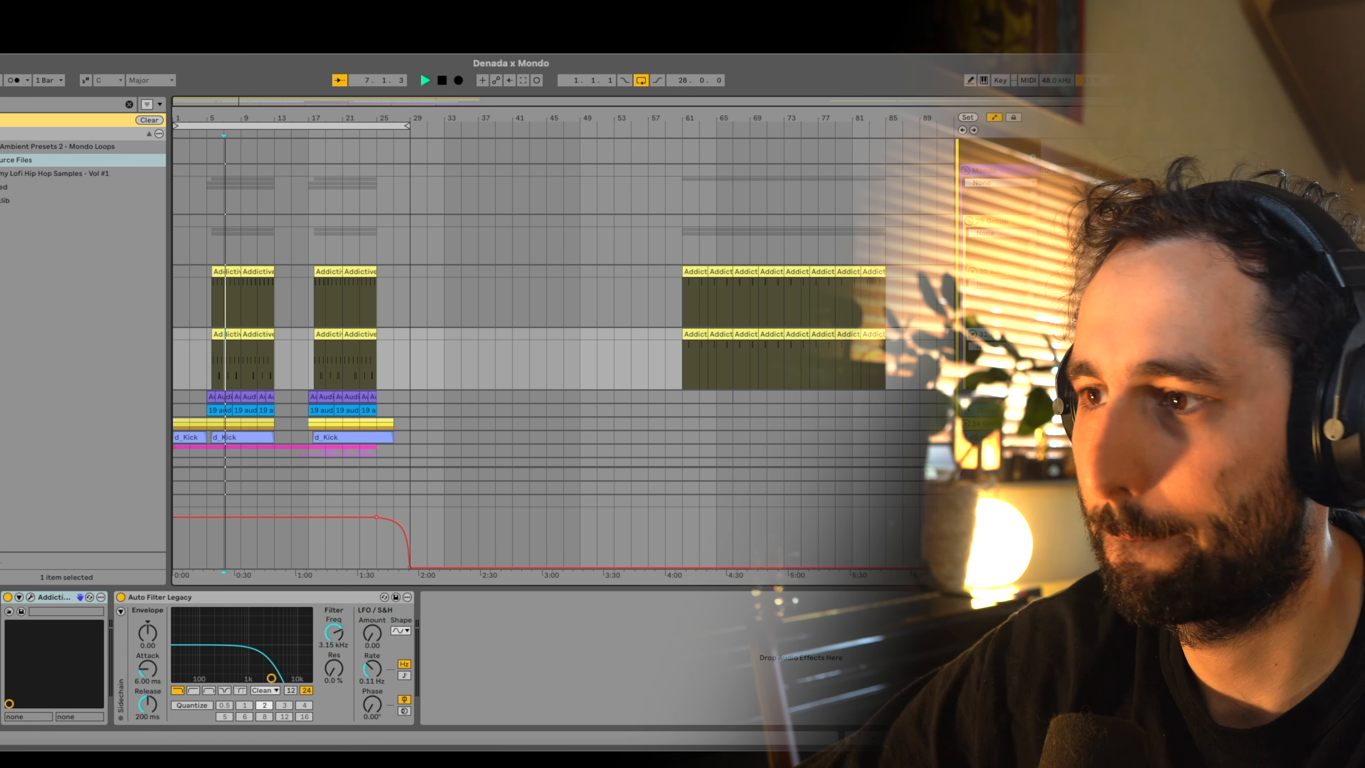
Step: Inspect the effects on the two audio tracks below the Addictive Drums tracks and on the Drums group, and collapse that group
{"action": "left_click", "coordinate": [1000, 397]}
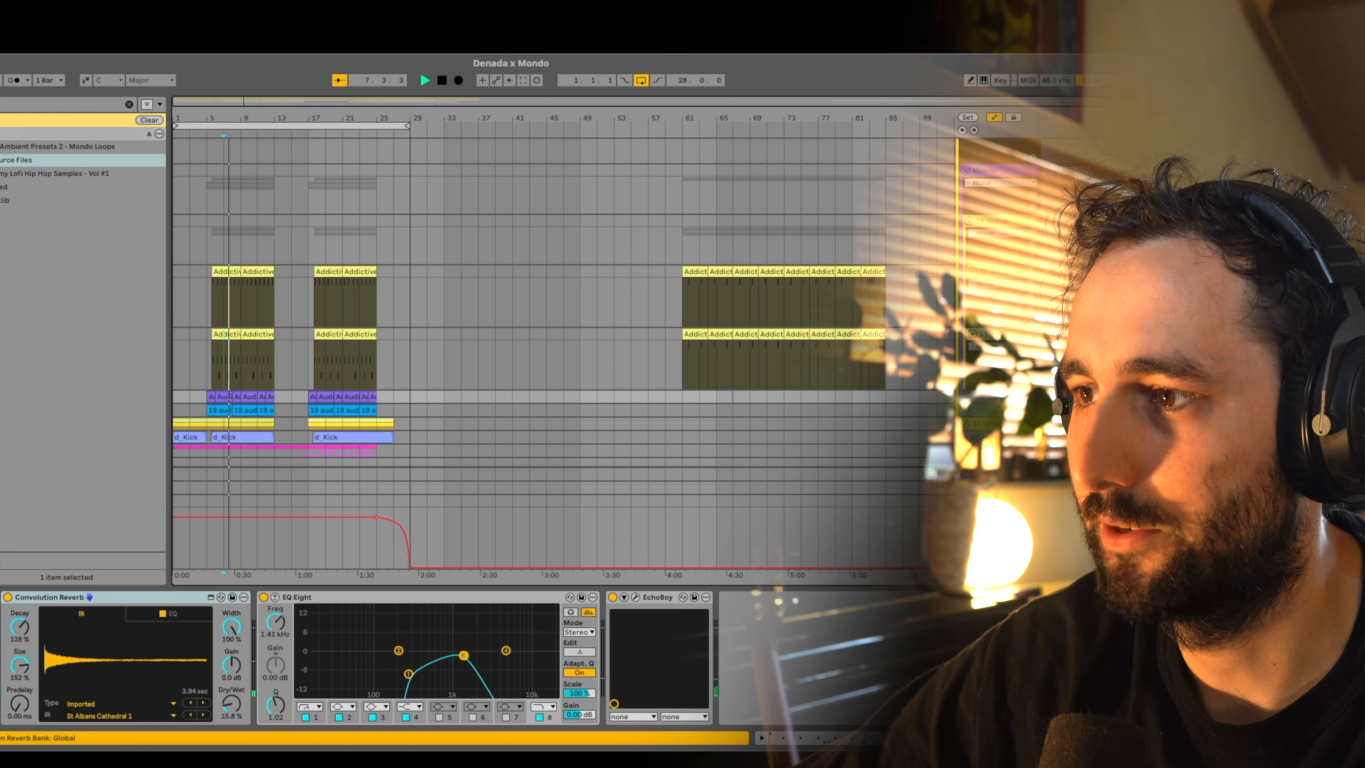
{"action": "left_click", "coordinate": [999, 410]}
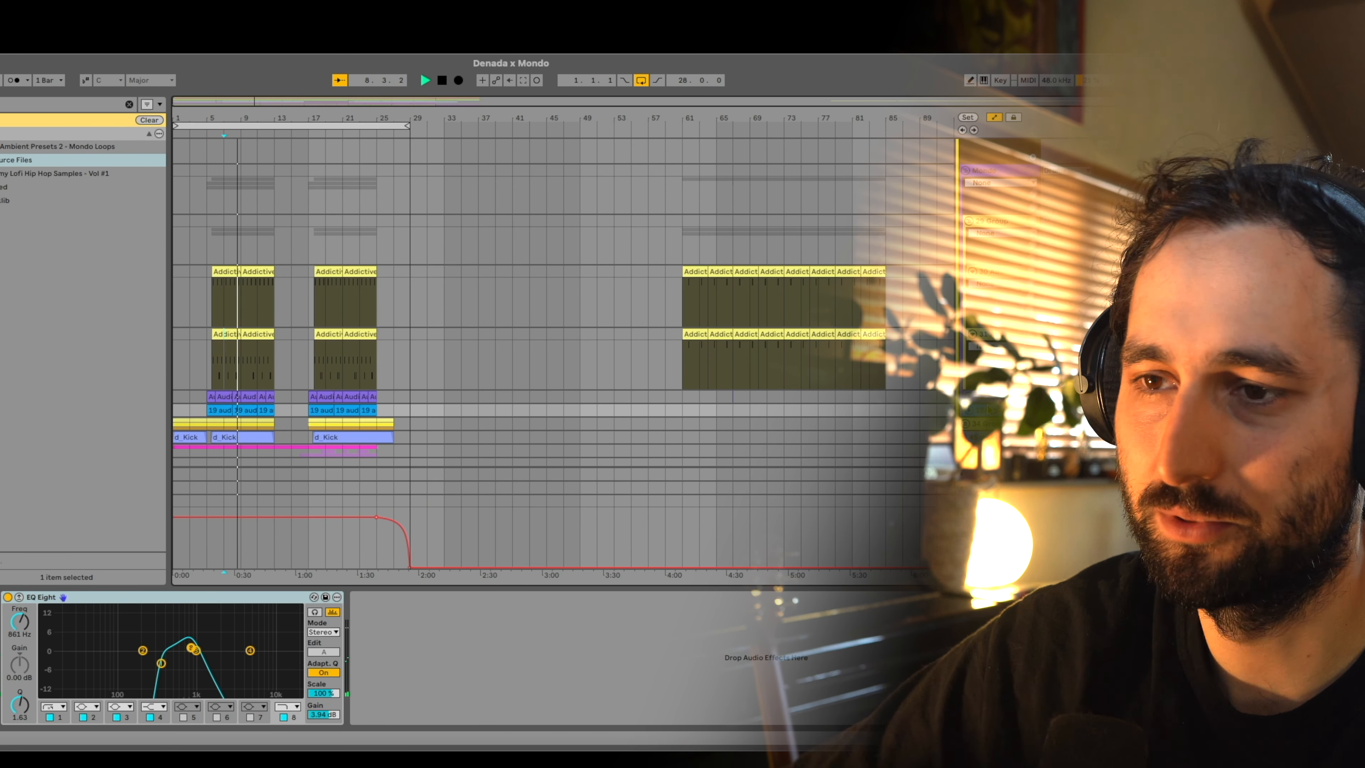
{"action": "scroll", "coordinate": [558, 301], "scroll_direction": "up", "scroll_amount": 3}
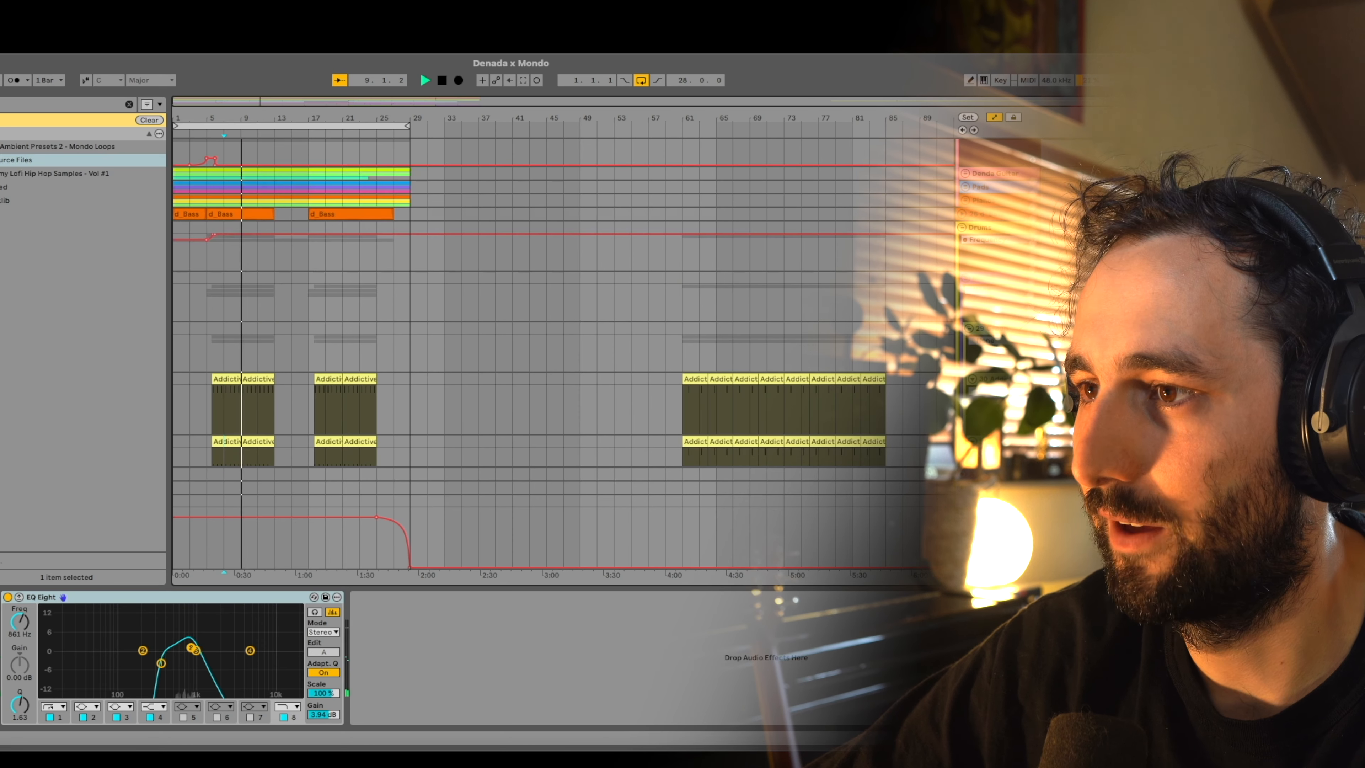
{"action": "left_click", "coordinate": [975, 227]}
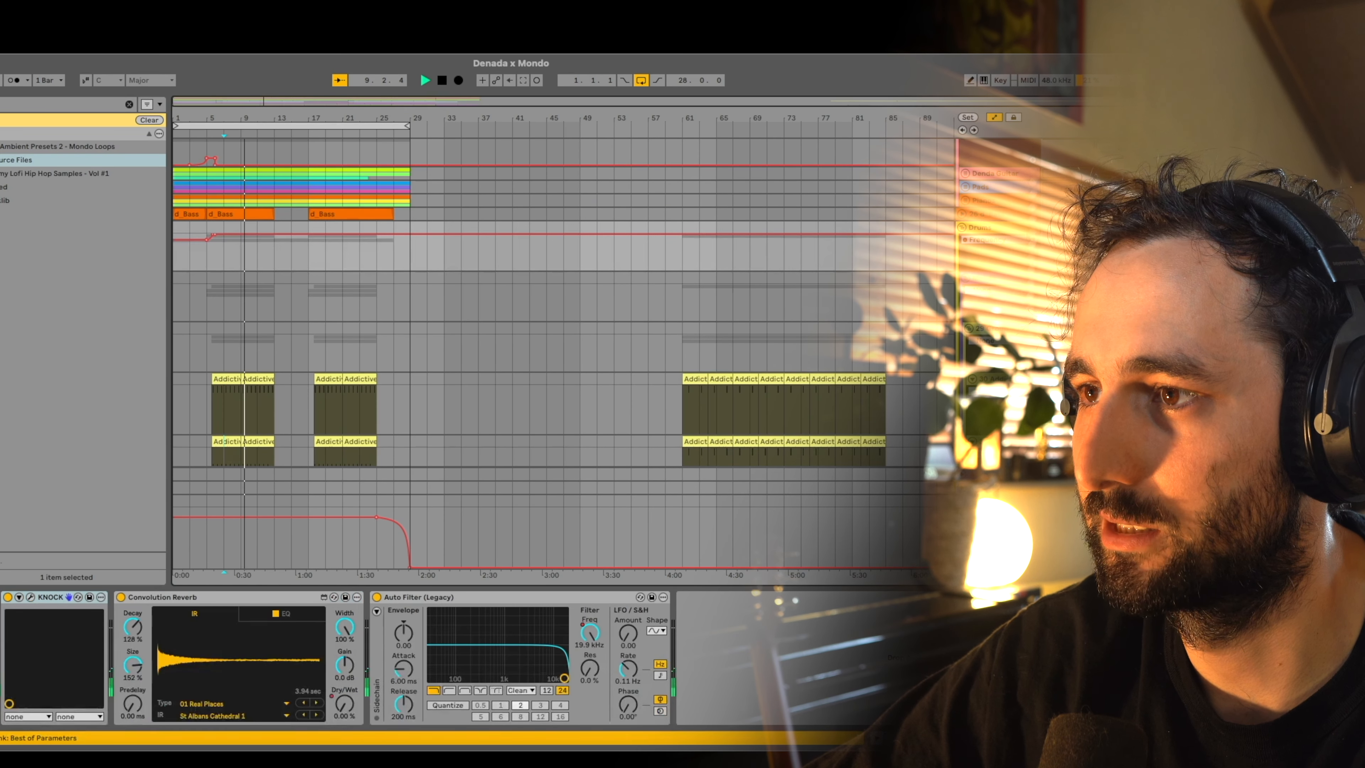
{"action": "left_click", "coordinate": [962, 227]}
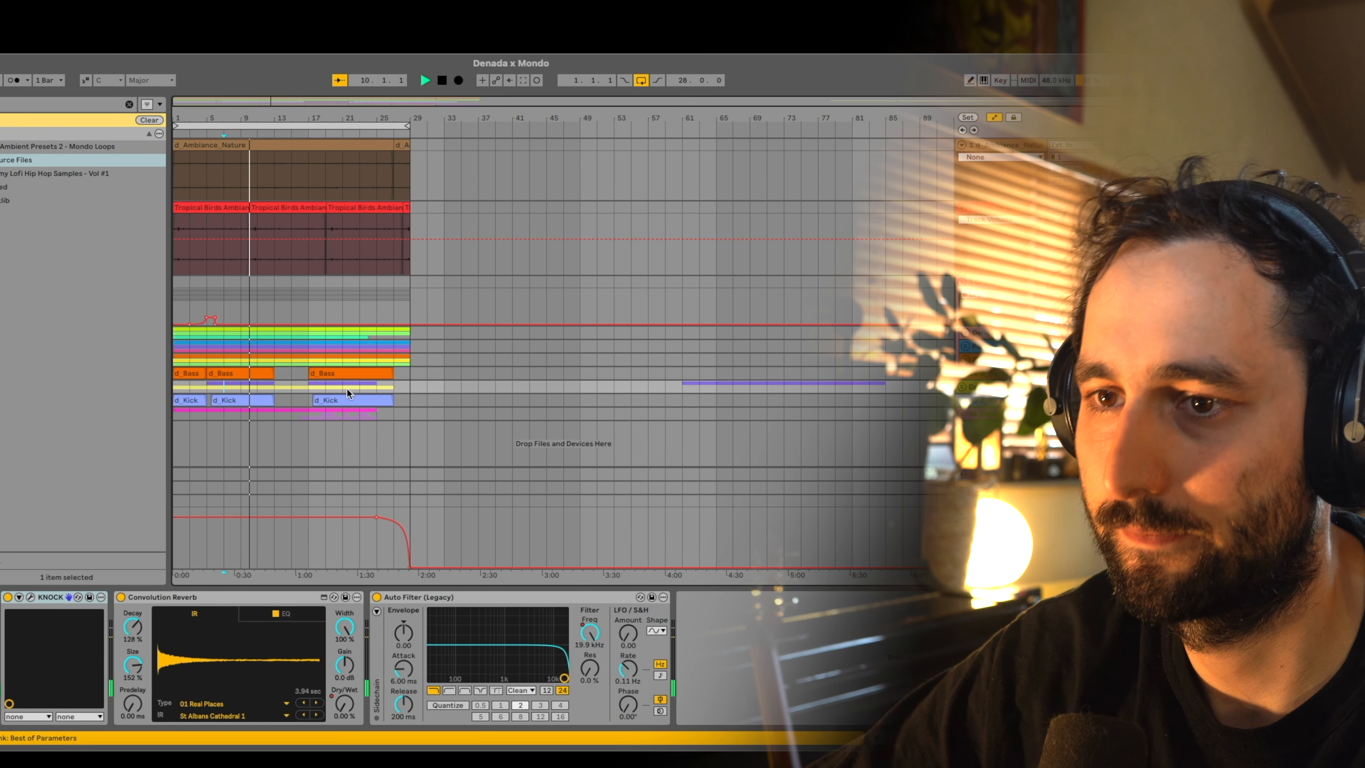
Step: Play the arrangement from bar 13 on the track below the kick
{"action": "left_click", "coordinate": [269, 417]}
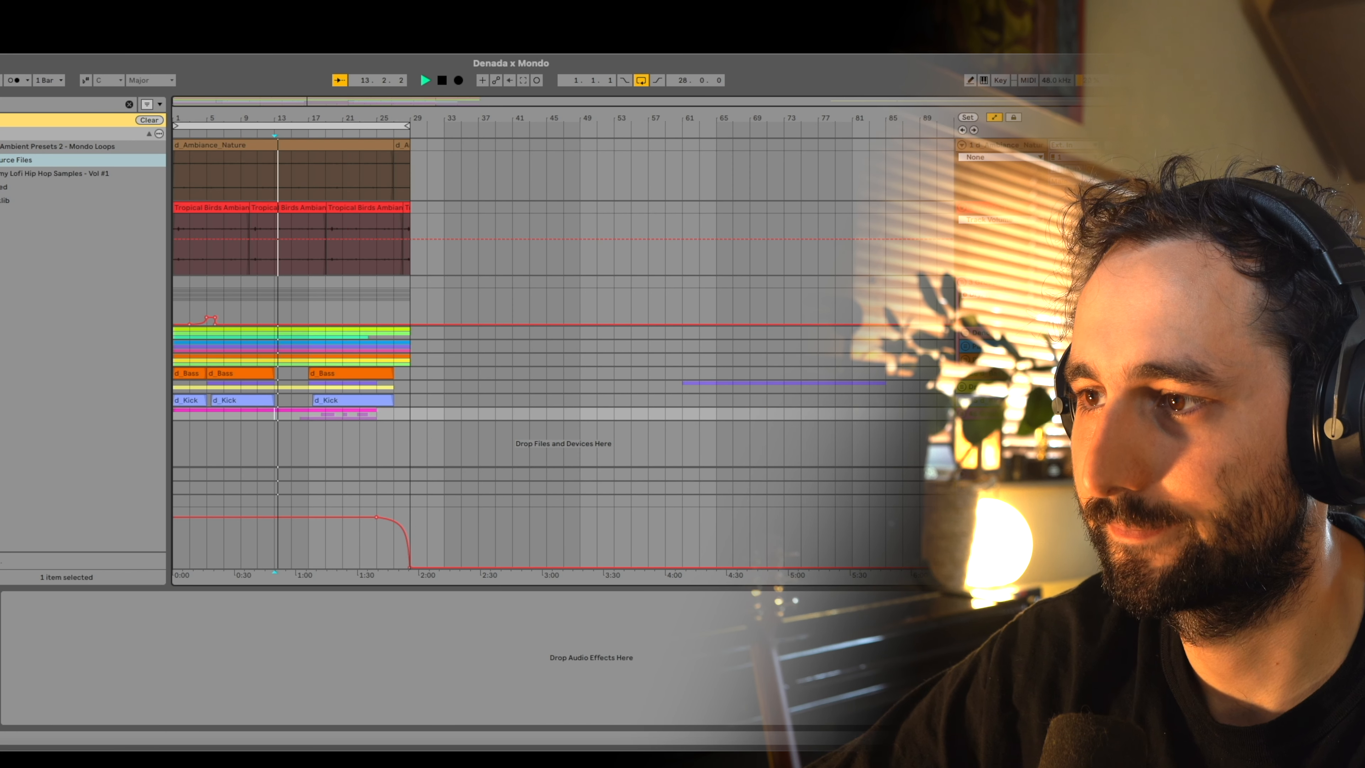
{"action": "key", "text": "super+space"}
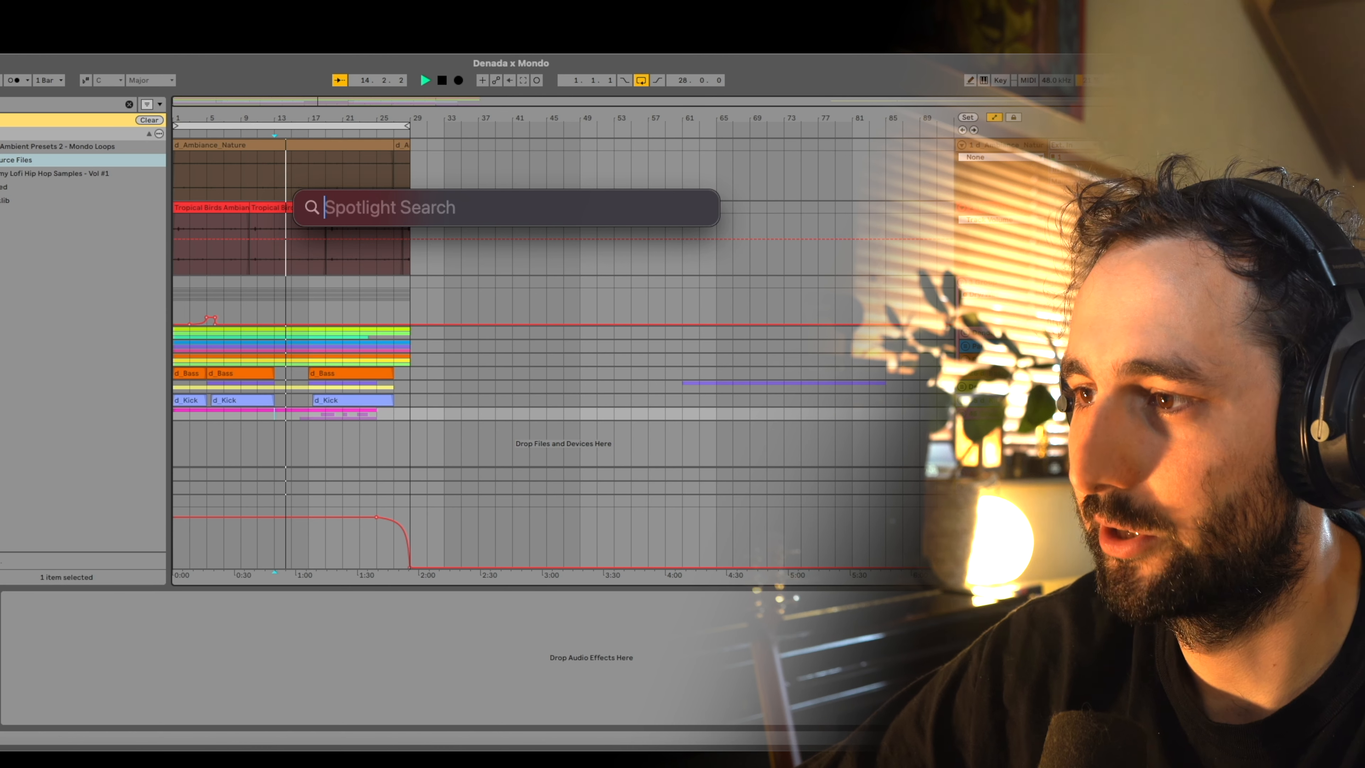
{"action": "key", "text": "Escape"}
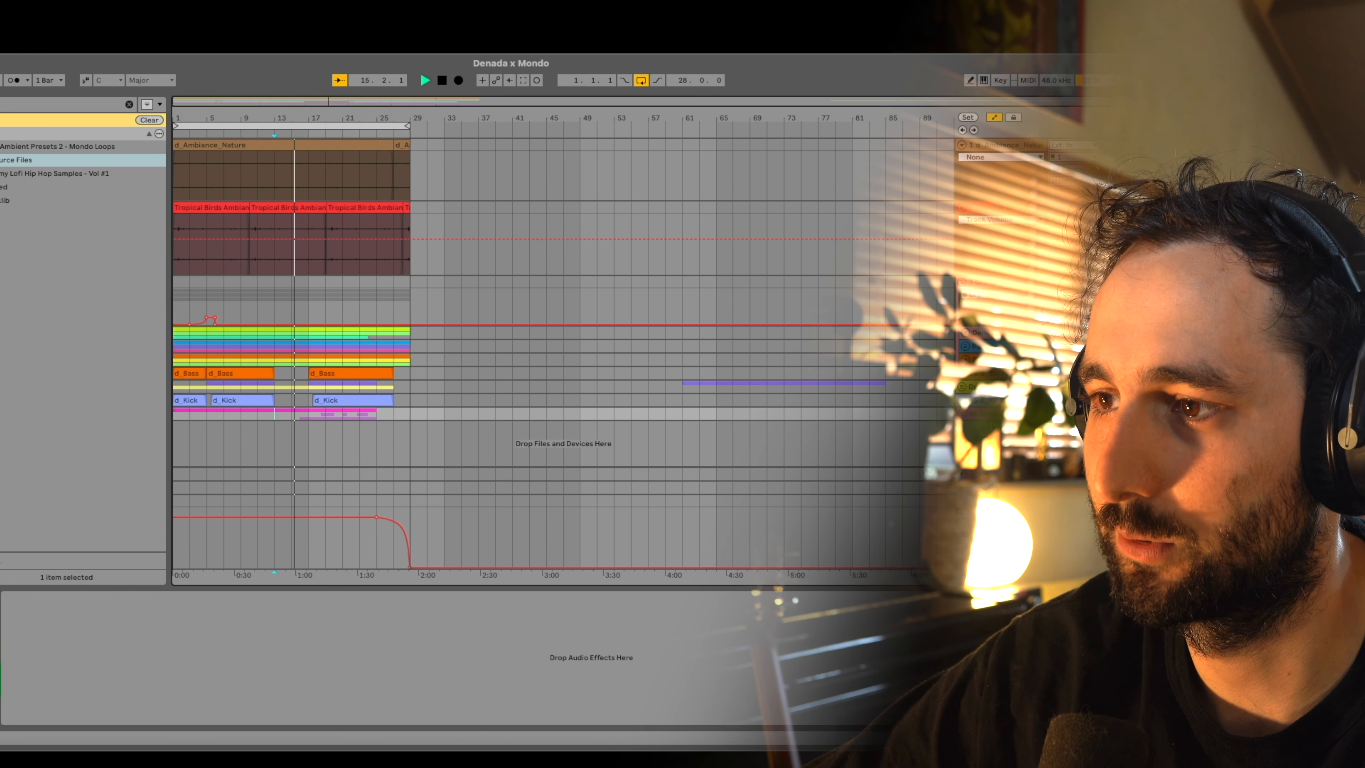
Step: Stop playback, show the devices of the Arcade track, and open and close its Dust Verb plug-in
{"action": "scroll", "coordinate": [585, 317], "scroll_direction": "down", "scroll_amount": 3}
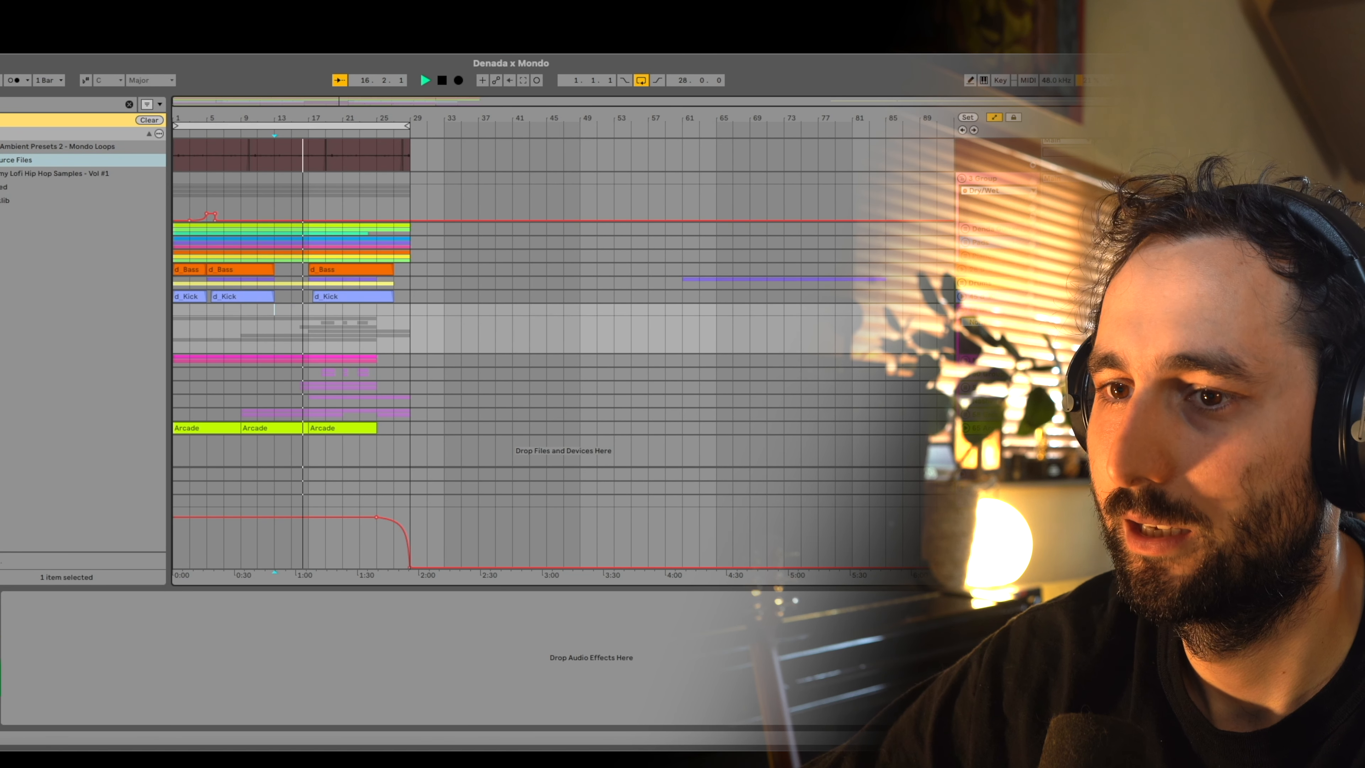
{"action": "key", "text": "space"}
{"action": "left_click", "coordinate": [987, 428]}
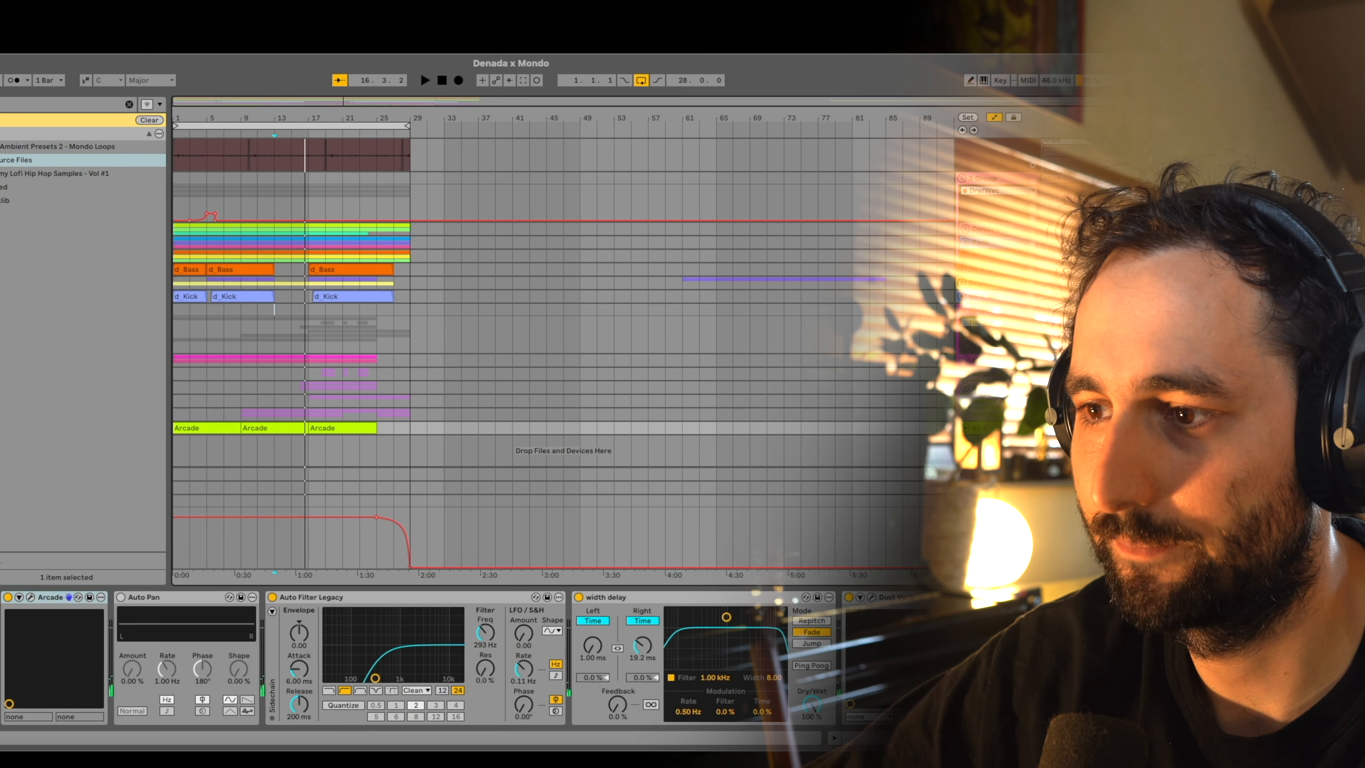
{"action": "left_click", "coordinate": [871, 598]}
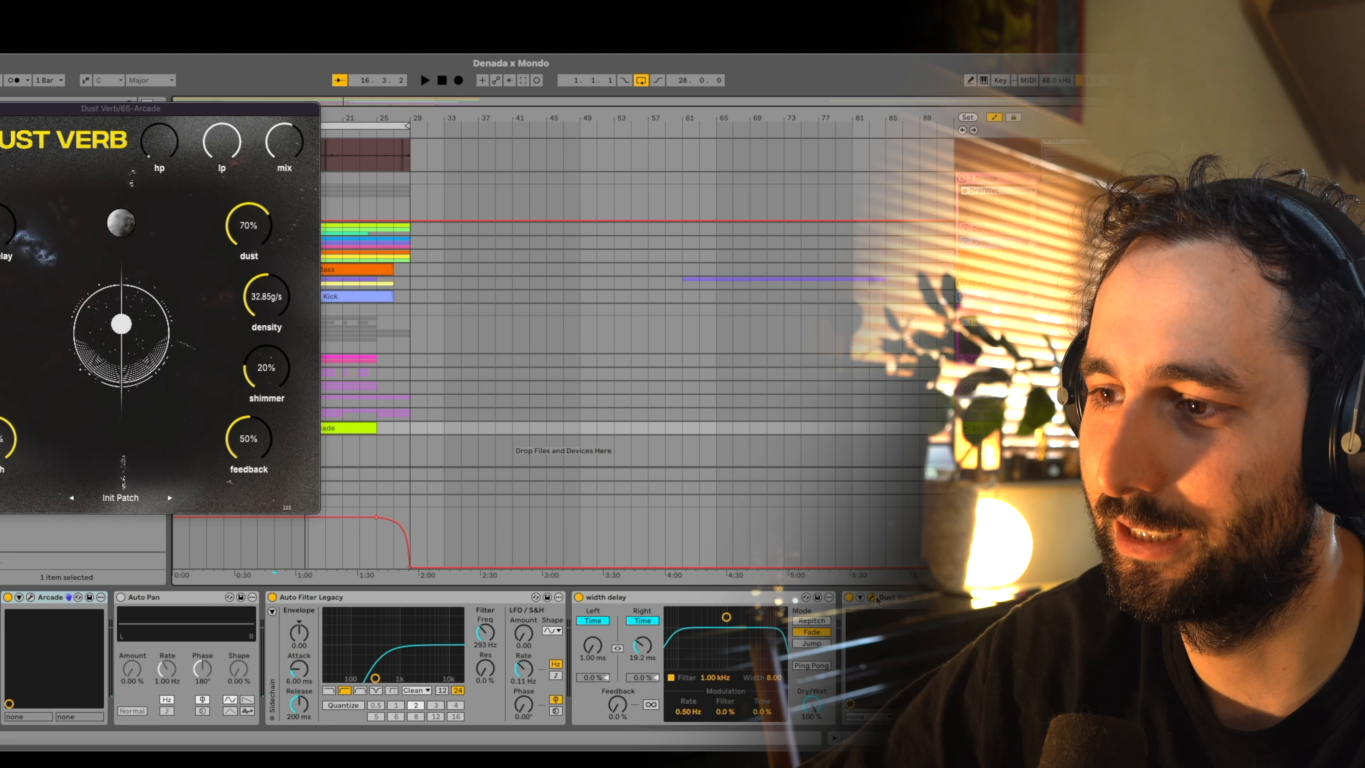
{"action": "left_click", "coordinate": [879, 601]}
{"action": "left_click", "coordinate": [872, 598]}
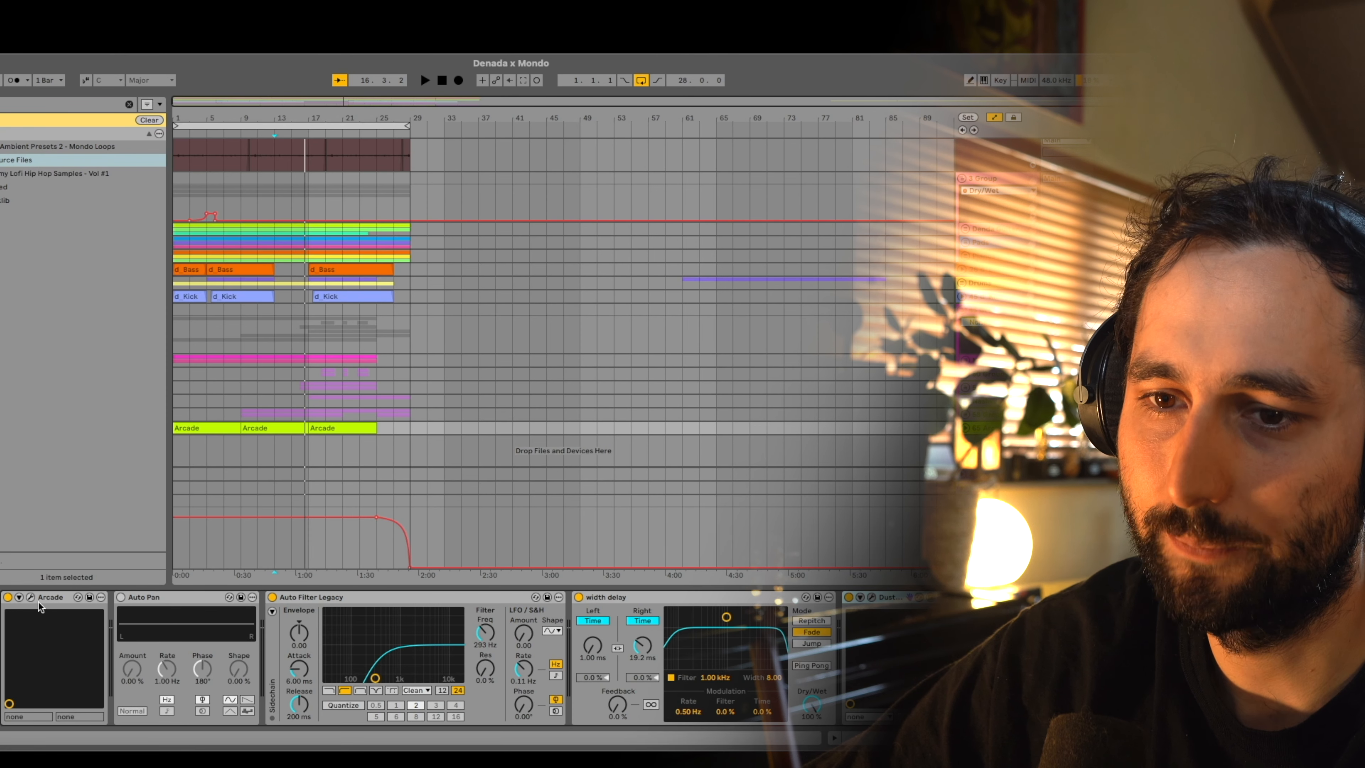
Step: Expand the parameter panel of the Arcade plug-in device and resume playback
{"action": "left_click", "coordinate": [20, 597]}
{"action": "left_click", "coordinate": [32, 597]}
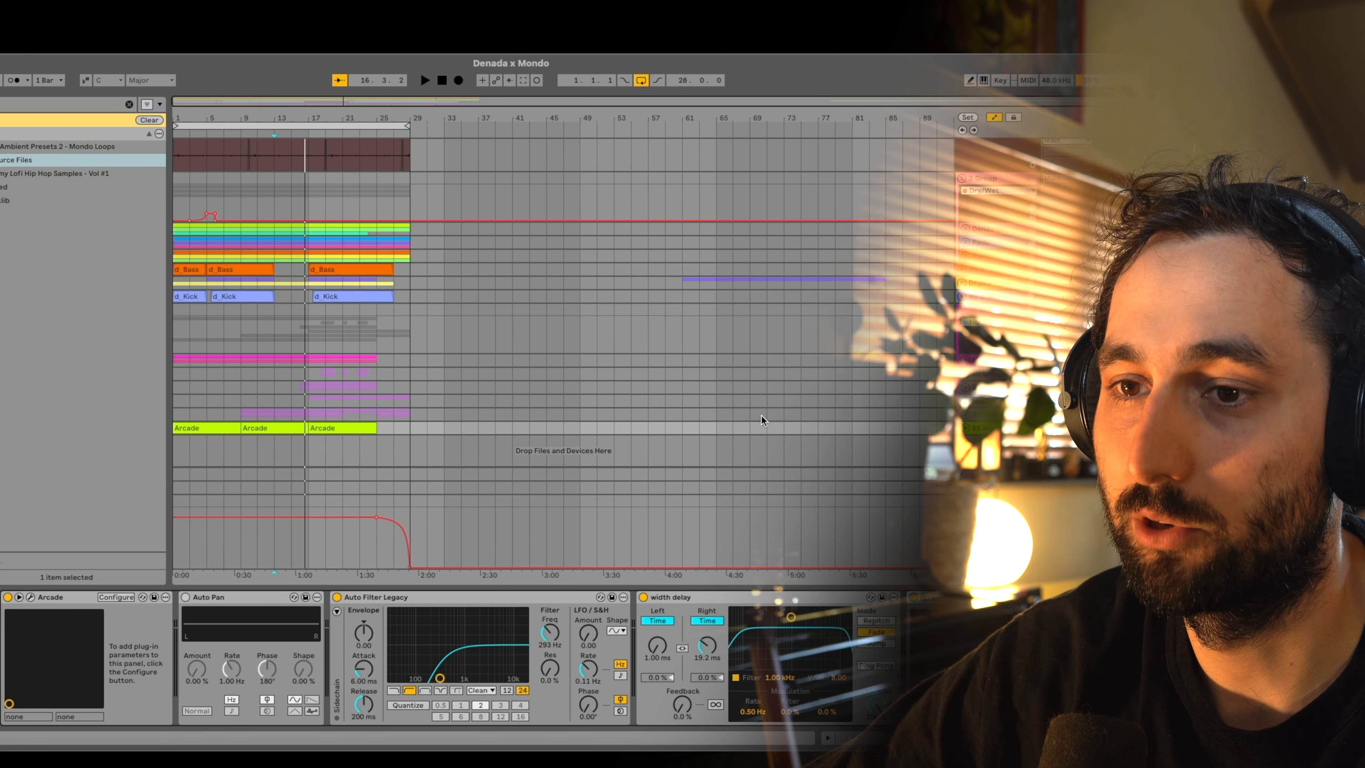
{"action": "key", "text": "space"}
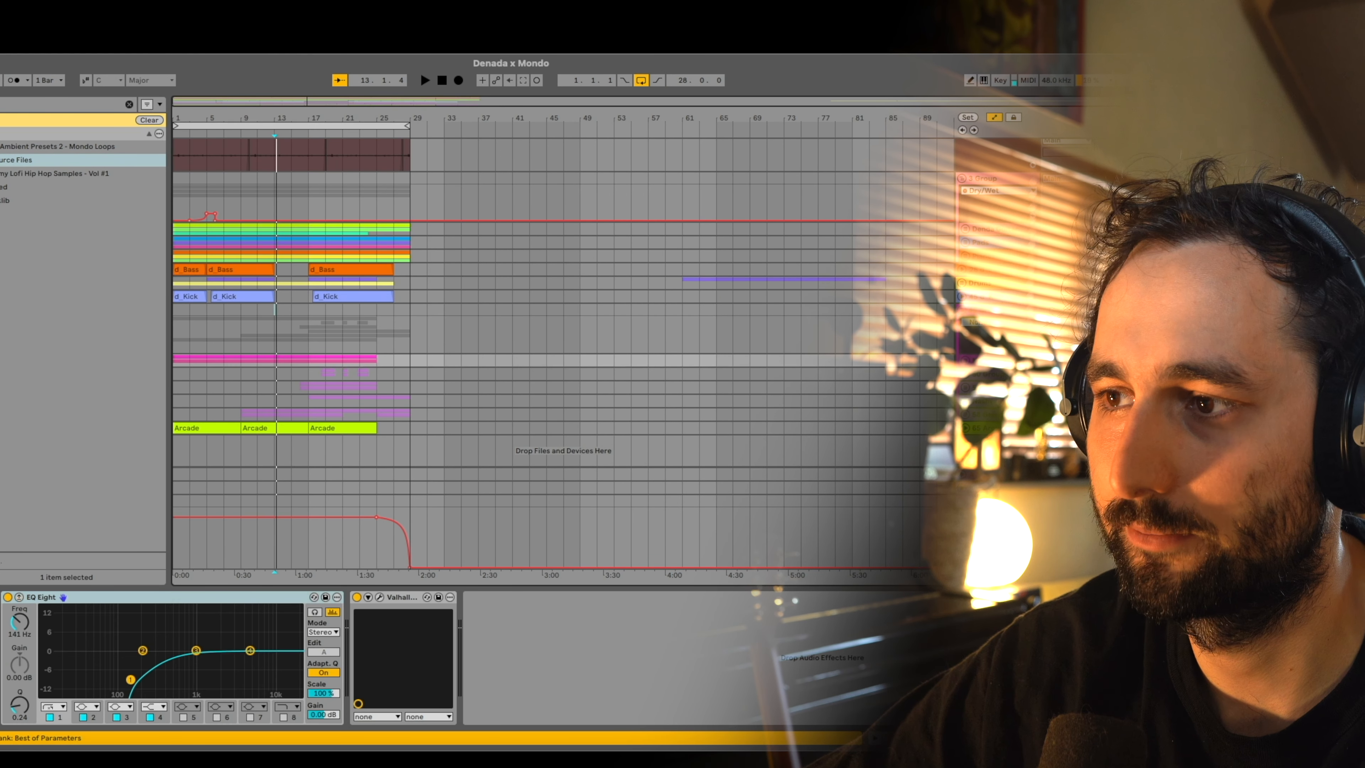
Step: Play the arrangement from bar 1 with the pink track above the purple tracks selected
{"action": "key", "text": "space"}
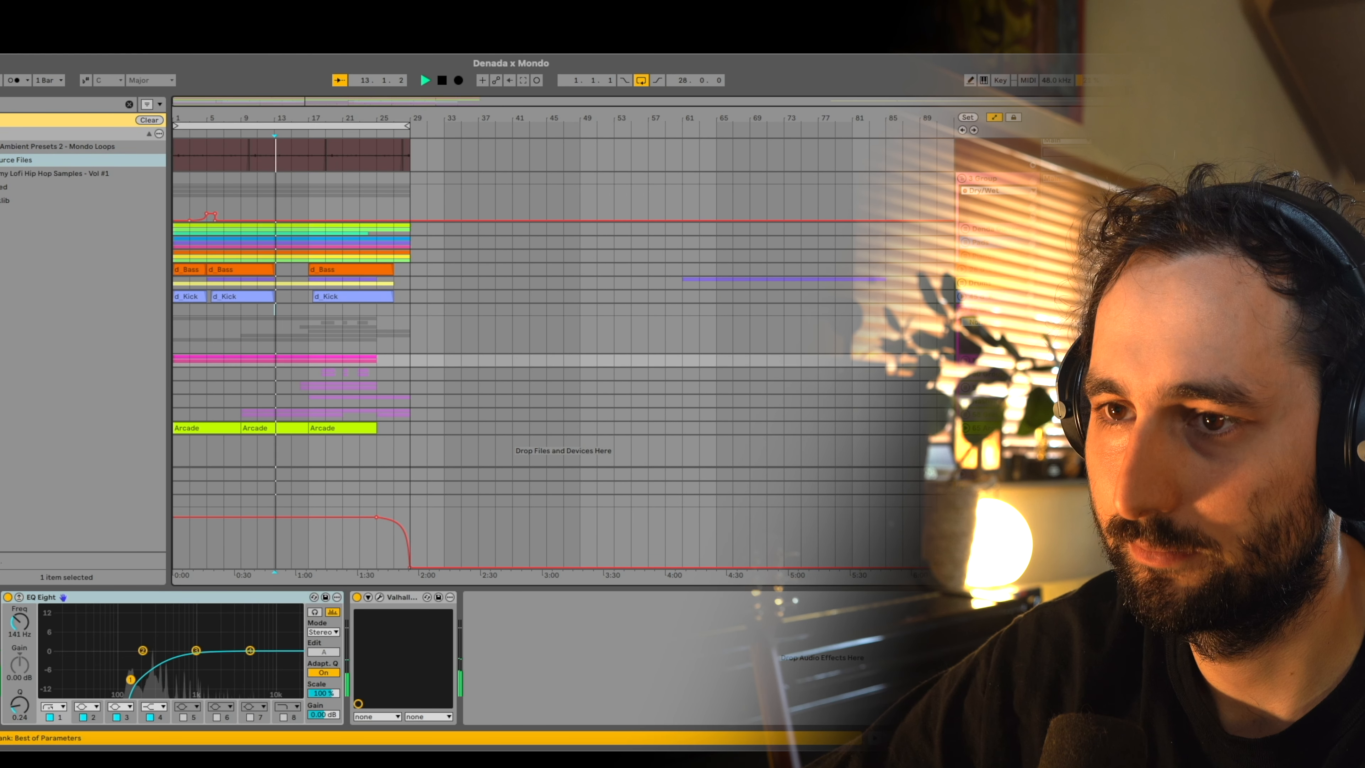
{"action": "left_click", "coordinate": [175, 361]}
{"action": "key", "text": "space"}
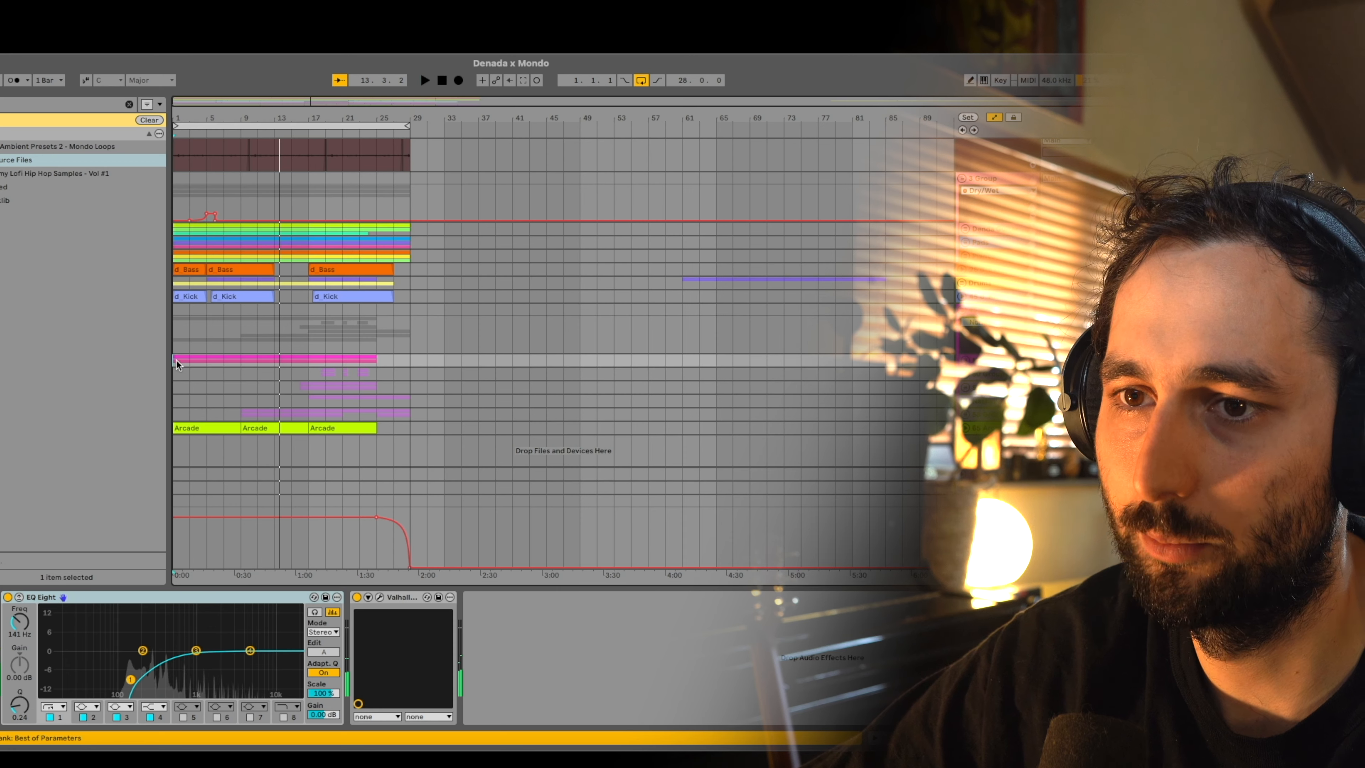
{"action": "key", "text": "space"}
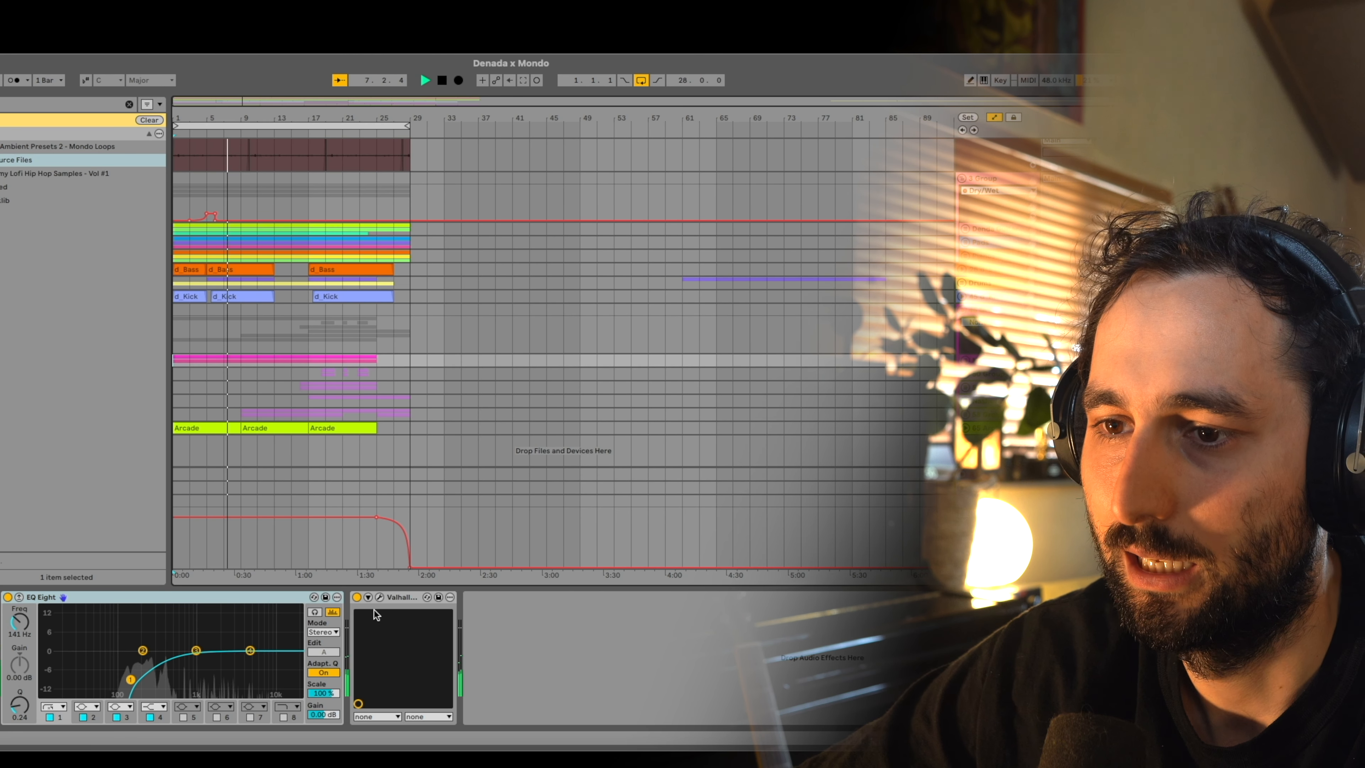
Step: Expand the ValhallaRoom device on the pink track to view its parameters
{"action": "left_click", "coordinate": [370, 597]}
{"action": "left_click", "coordinate": [379, 598]}
{"action": "left_click", "coordinate": [380, 598]}
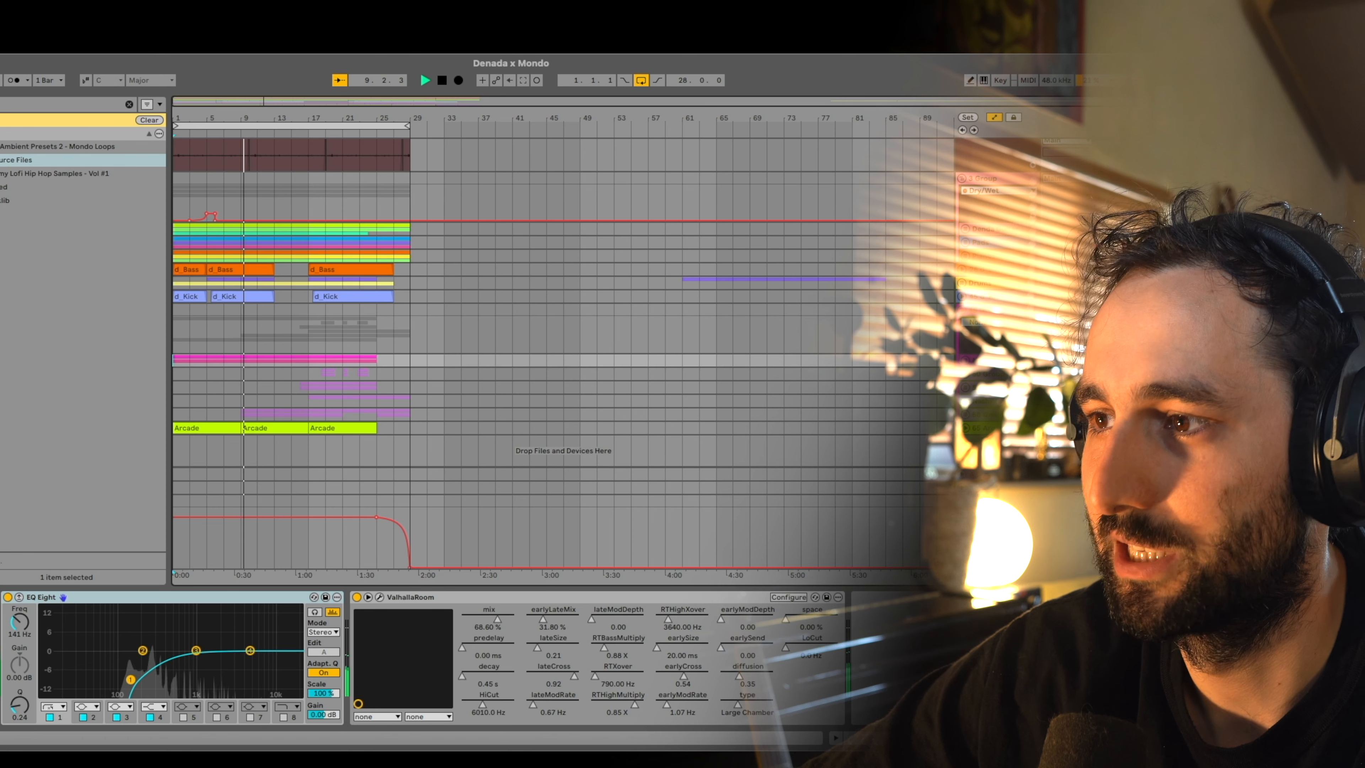
Step: Inspect the Convolution Reverb and LUXE effects on the purple group above the Arcade track, and unfold that group
{"action": "left_click", "coordinate": [367, 412]}
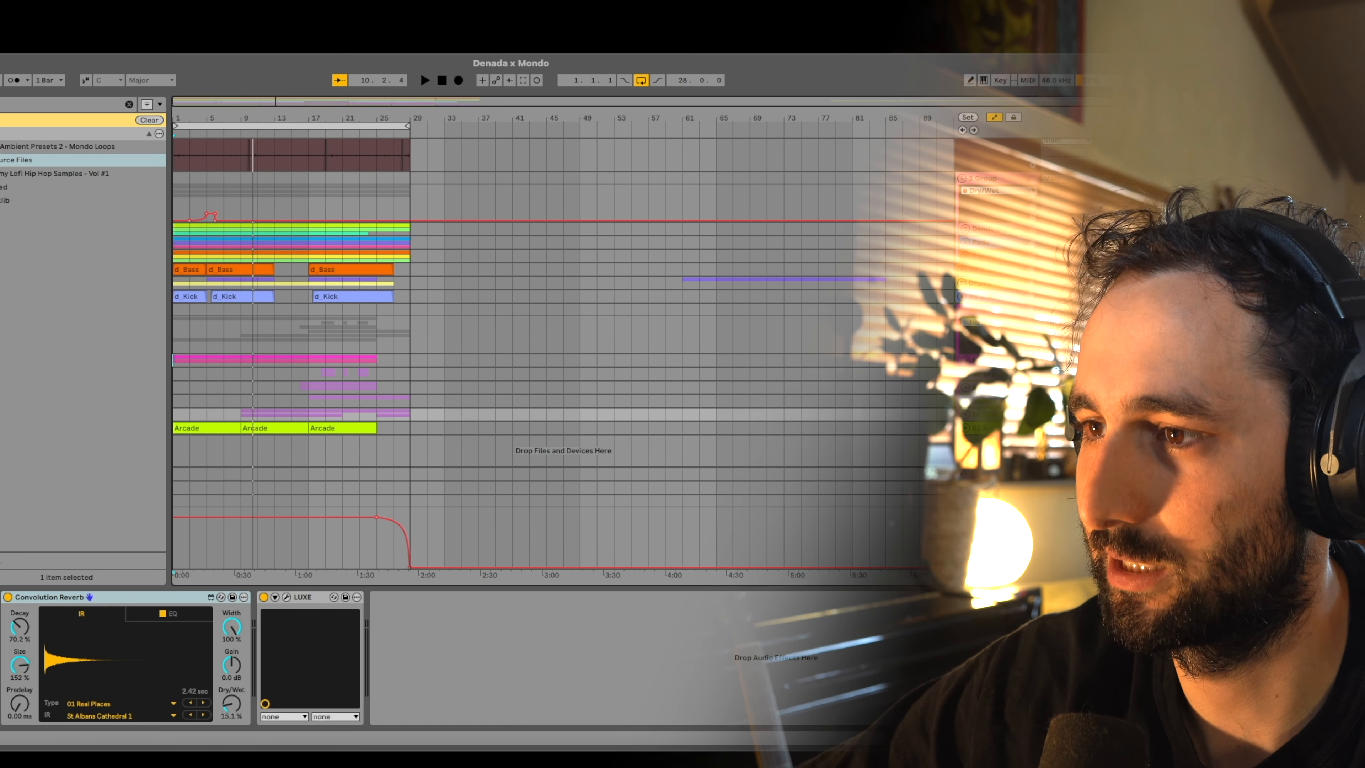
{"action": "left_click", "coordinate": [966, 415]}
{"action": "scroll", "coordinate": [701, 376], "scroll_direction": "down", "scroll_amount": 3}
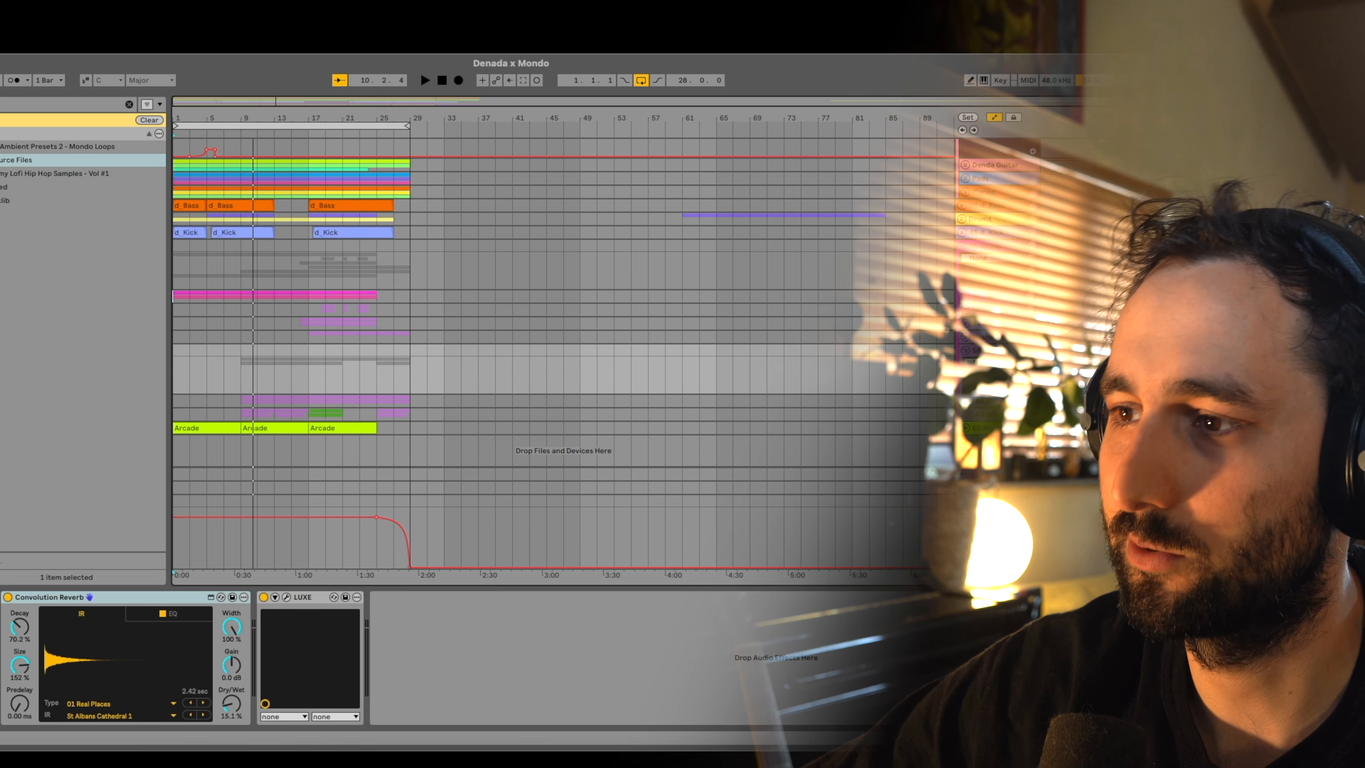
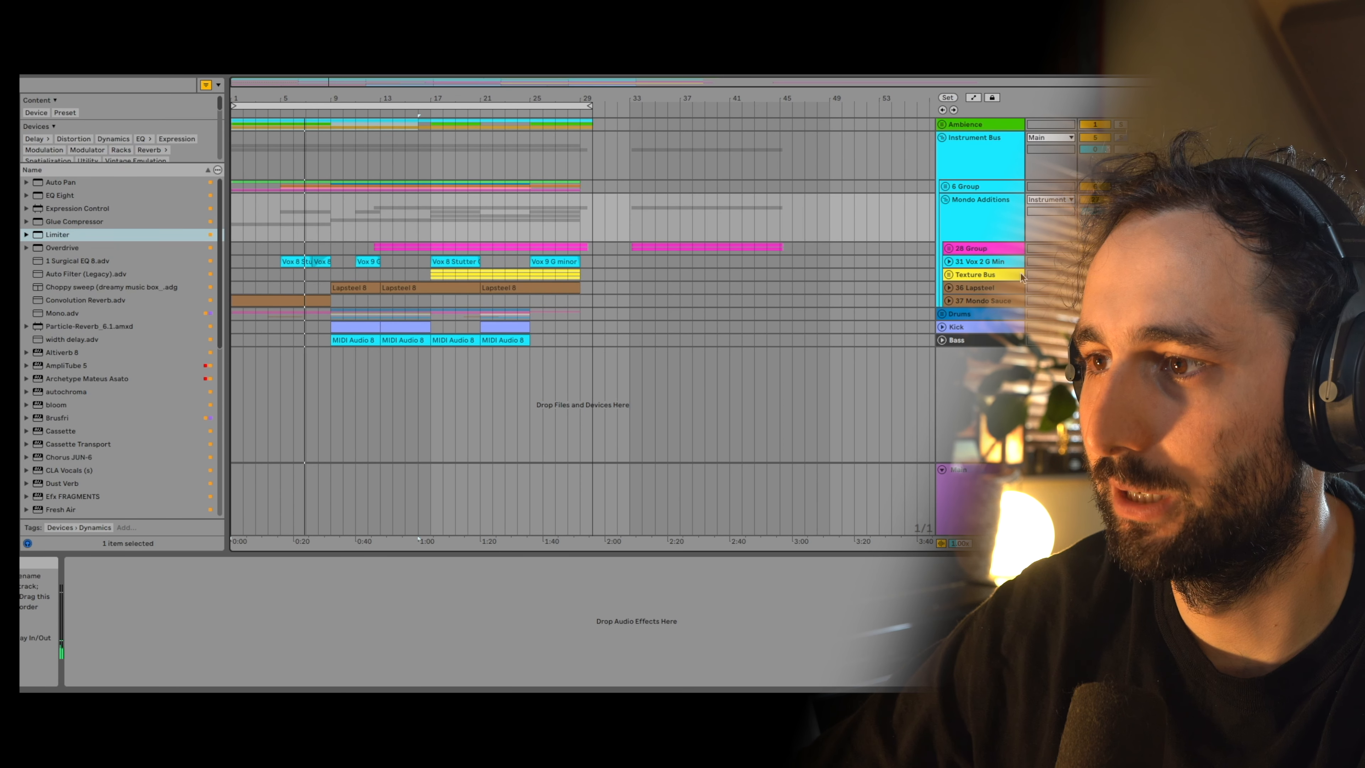
Step: Unfold the 37 Mondo Sauce track, select its clip to show the devices, and play the arrangement
{"action": "left_click", "coordinate": [950, 301]}
{"action": "left_click", "coordinate": [330, 304]}
{"action": "key", "text": "space"}
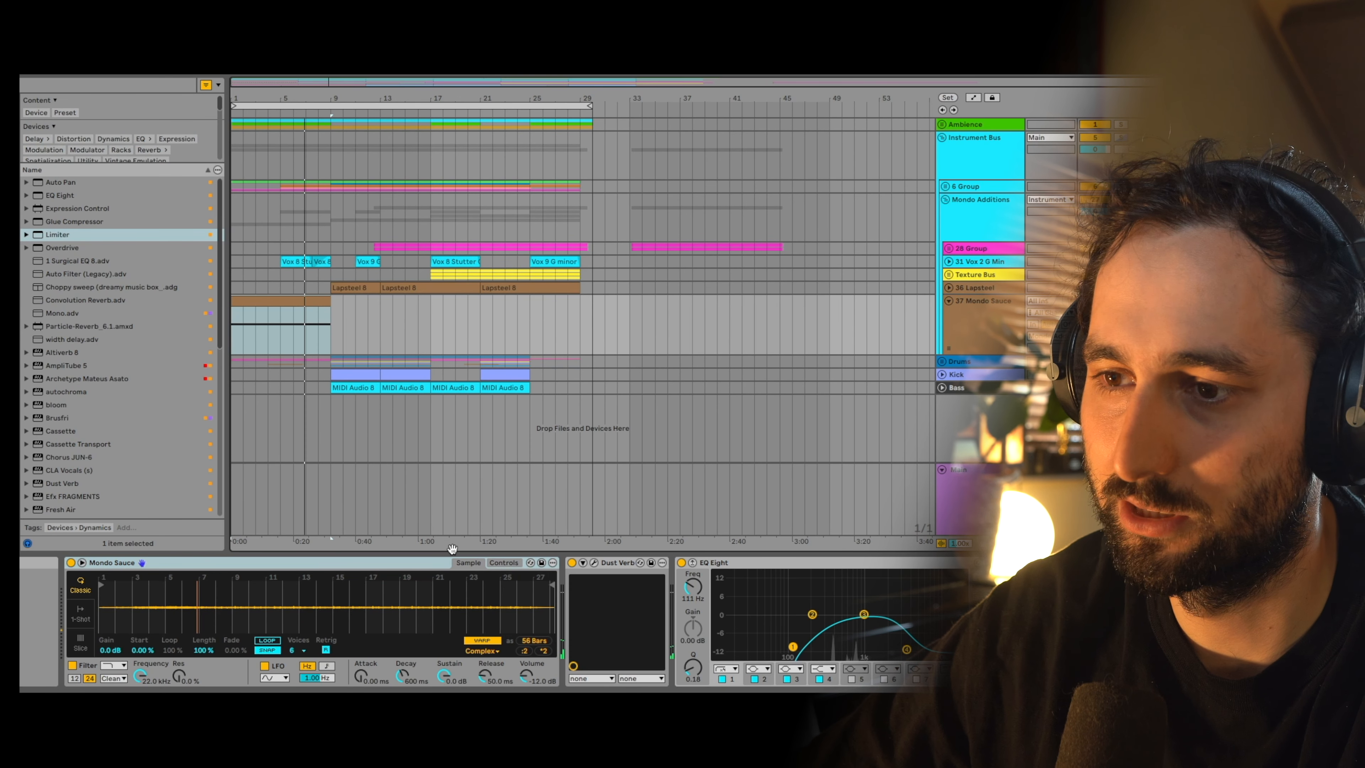
Step: View the Dust Verb and Archetype Mateus Asato plug-ins on the Mondo Sauce track and close both
{"action": "left_click", "coordinate": [595, 563]}
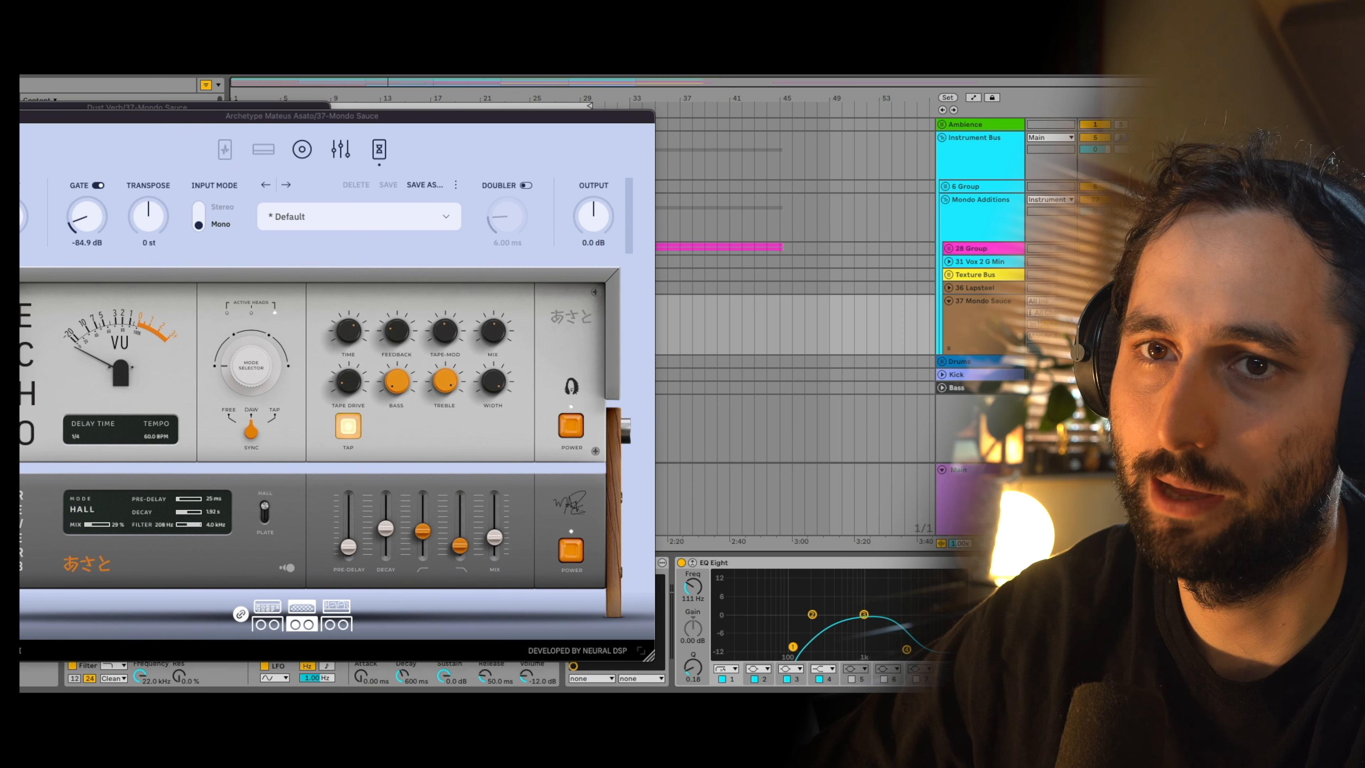
{"action": "key", "text": "super+w"}
{"action": "key", "text": "super+w"}
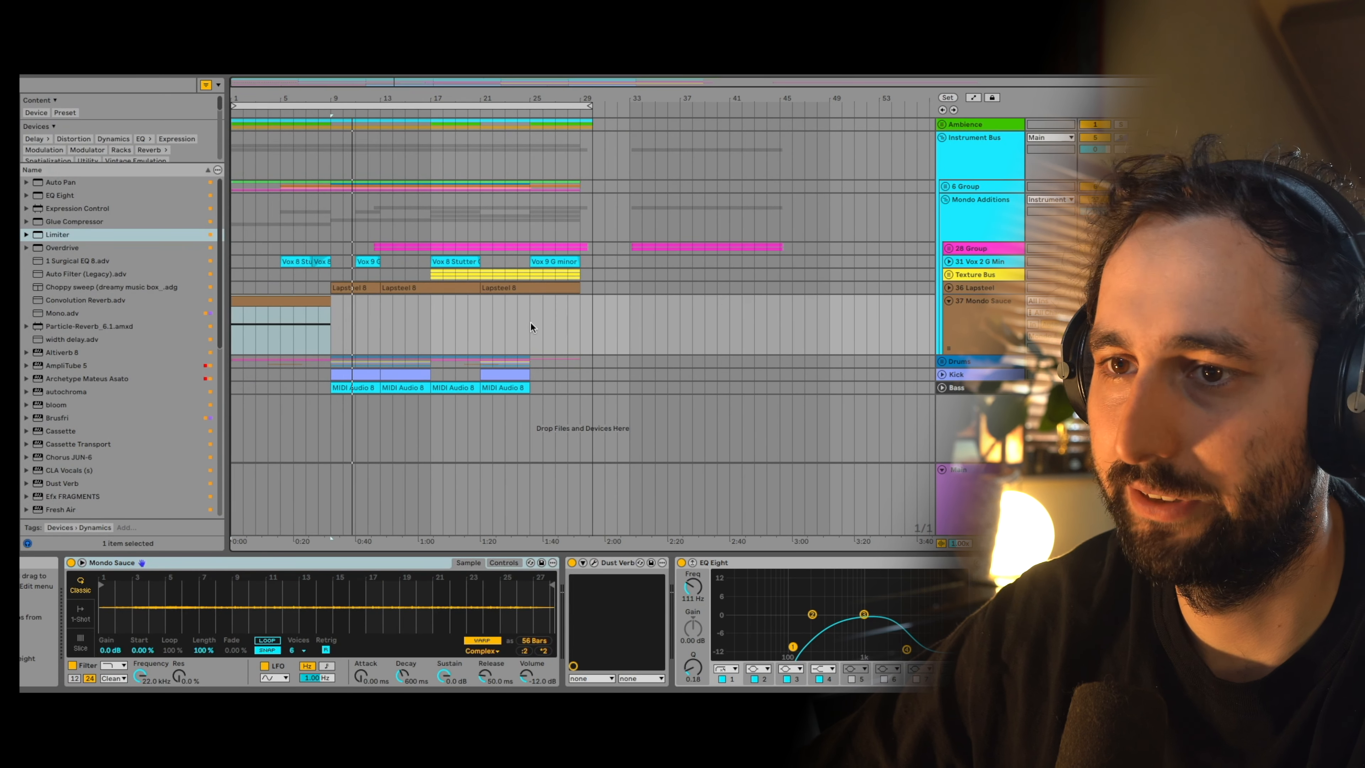
Step: Play the Vox 8 Stutter and Vox 9 clips on the 31 Vox 2 G Min track and check its Dust Verb plug-in
{"action": "left_click", "coordinate": [293, 262]}
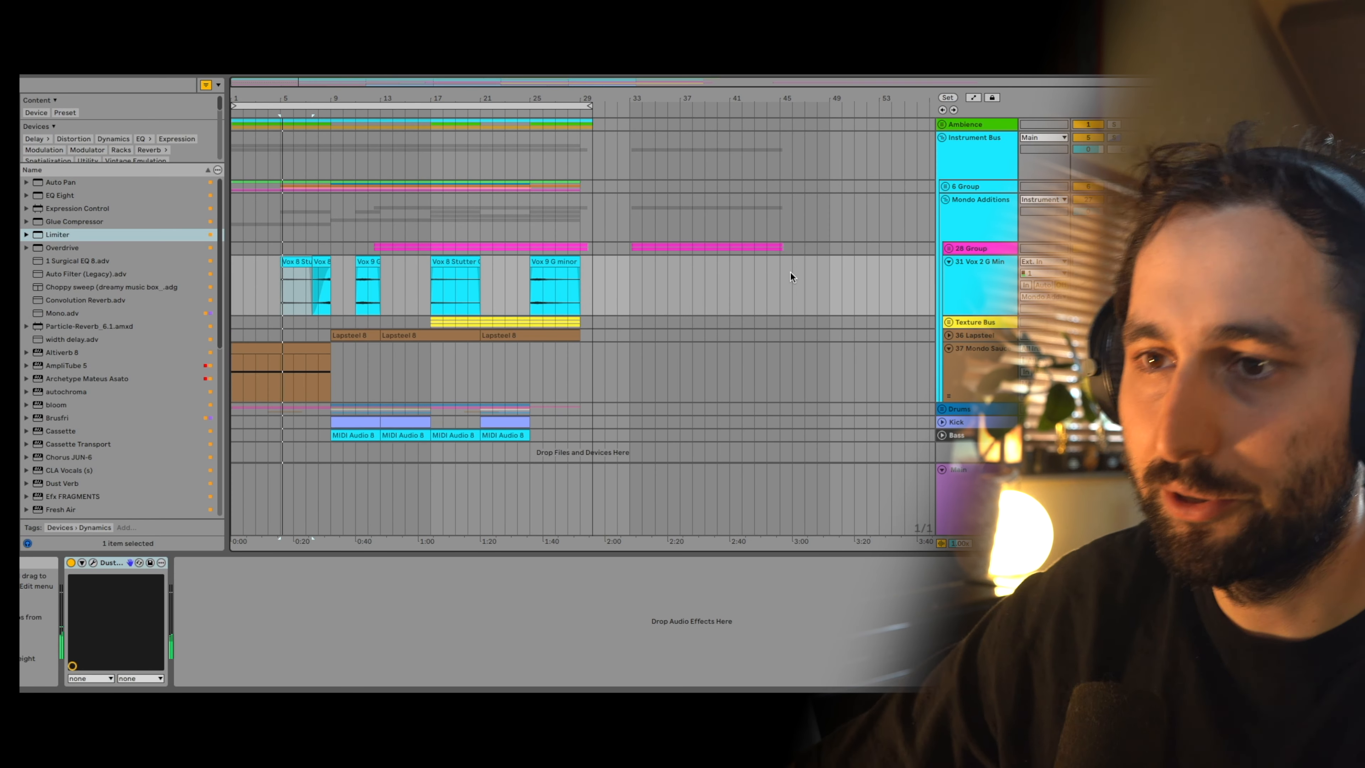
{"action": "left_click", "coordinate": [364, 261]}
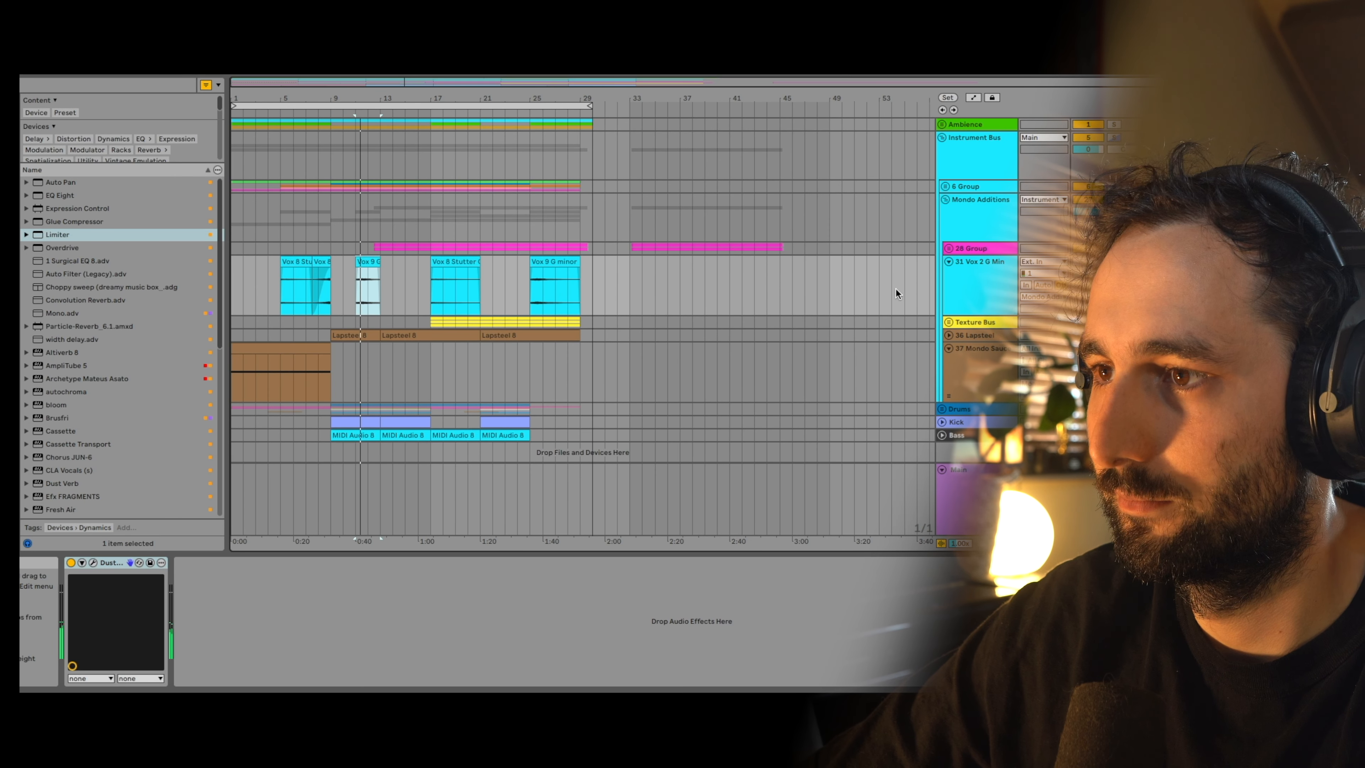
{"action": "left_click", "coordinate": [972, 281]}
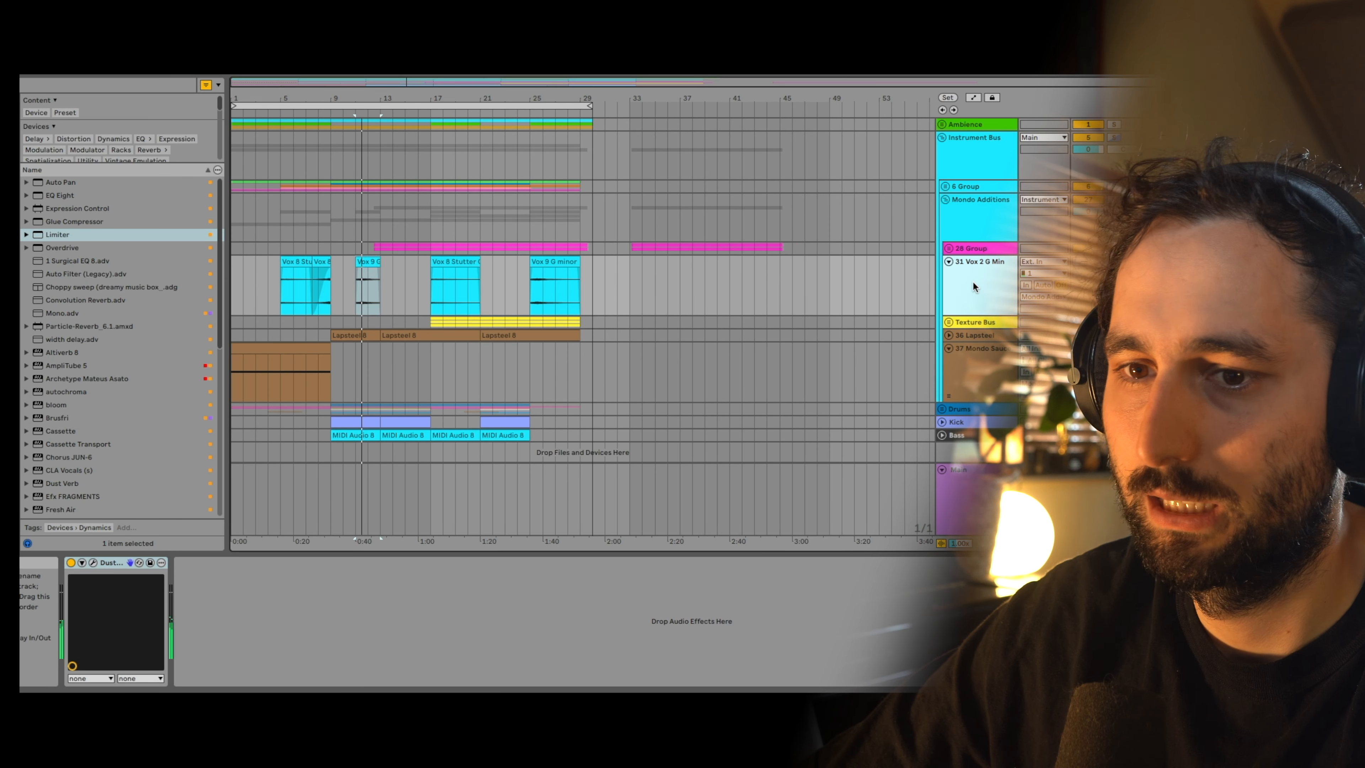
{"action": "left_click", "coordinate": [94, 562]}
{"action": "left_click", "coordinate": [94, 563]}
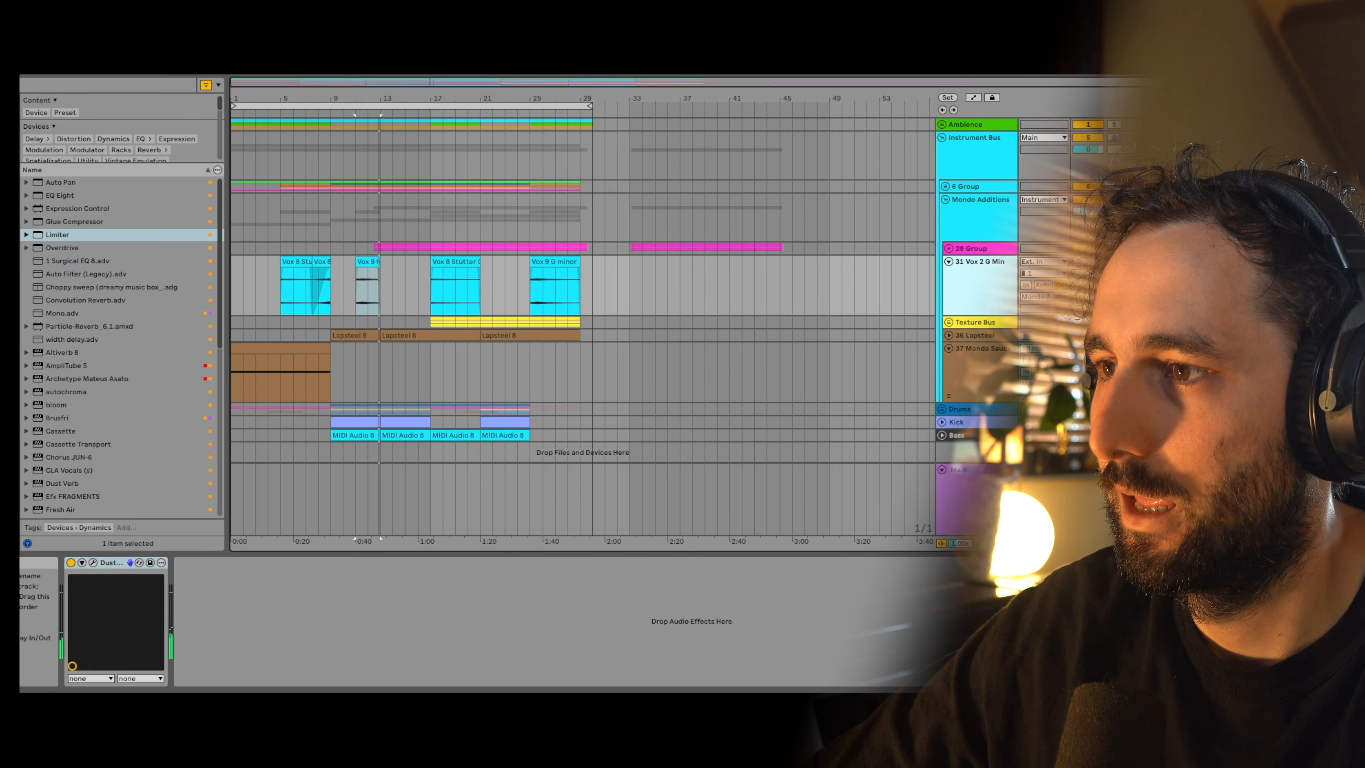
Step: Unfold 28 Group, play from near the start of its clips, and inspect the devices on the Lekko and Kontakt 8 tracks
{"action": "left_click", "coordinate": [968, 248]}
{"action": "left_click", "coordinate": [948, 248]}
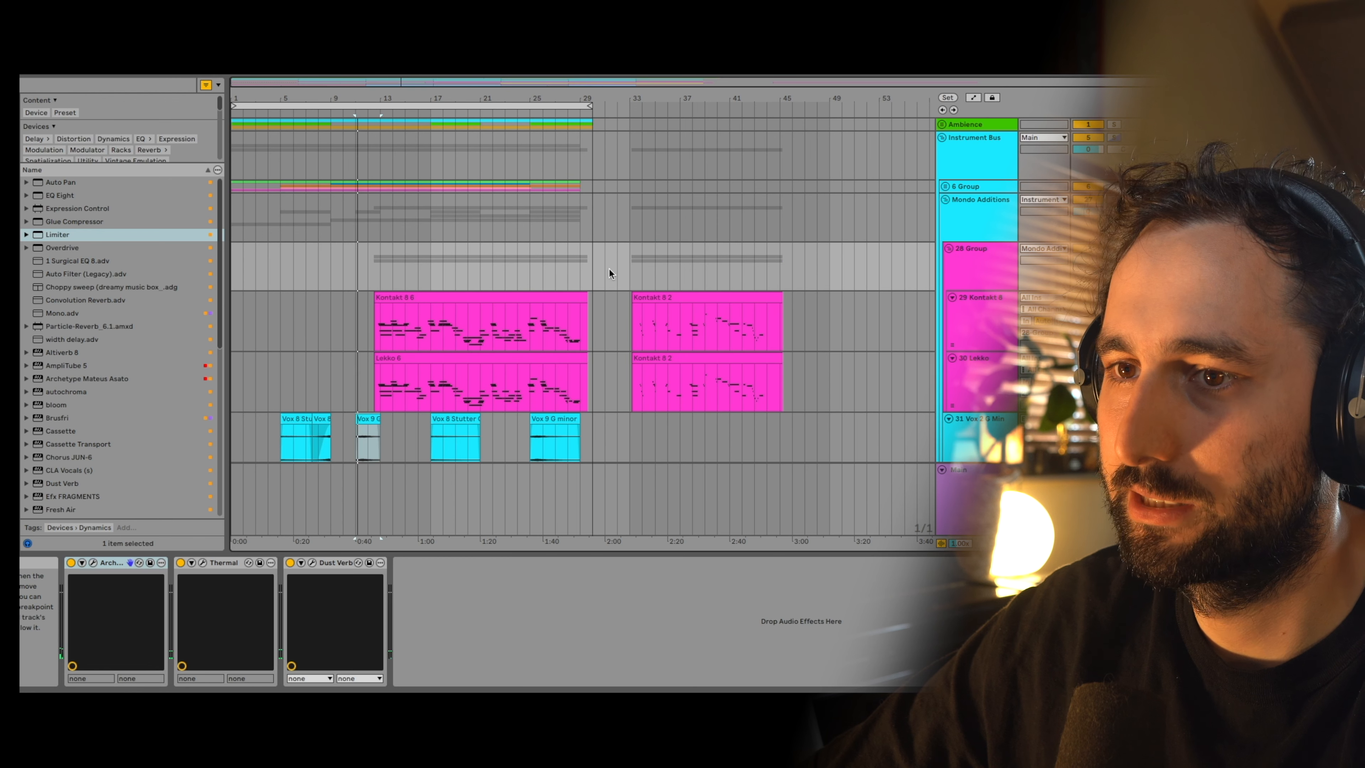
{"action": "left_click", "coordinate": [387, 336]}
{"action": "left_click", "coordinate": [986, 363]}
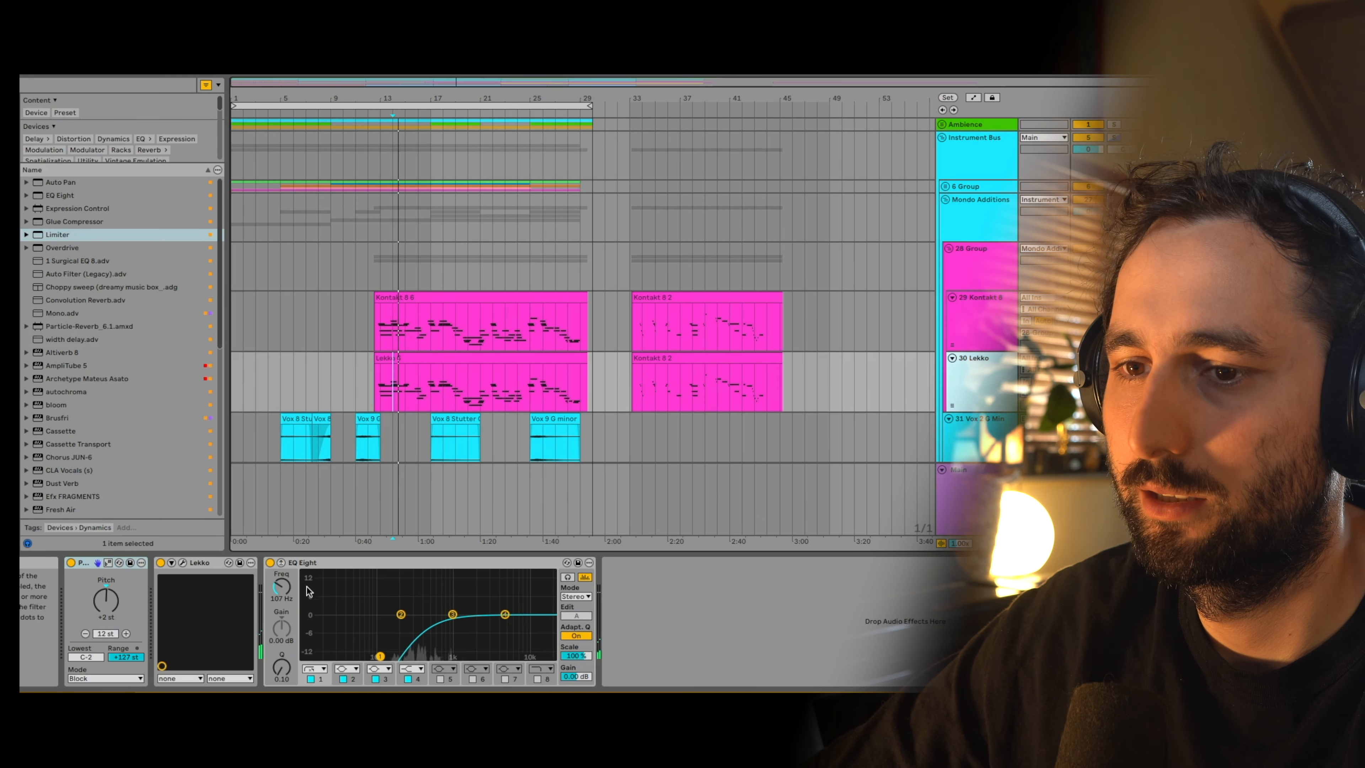
{"action": "left_click", "coordinate": [981, 311]}
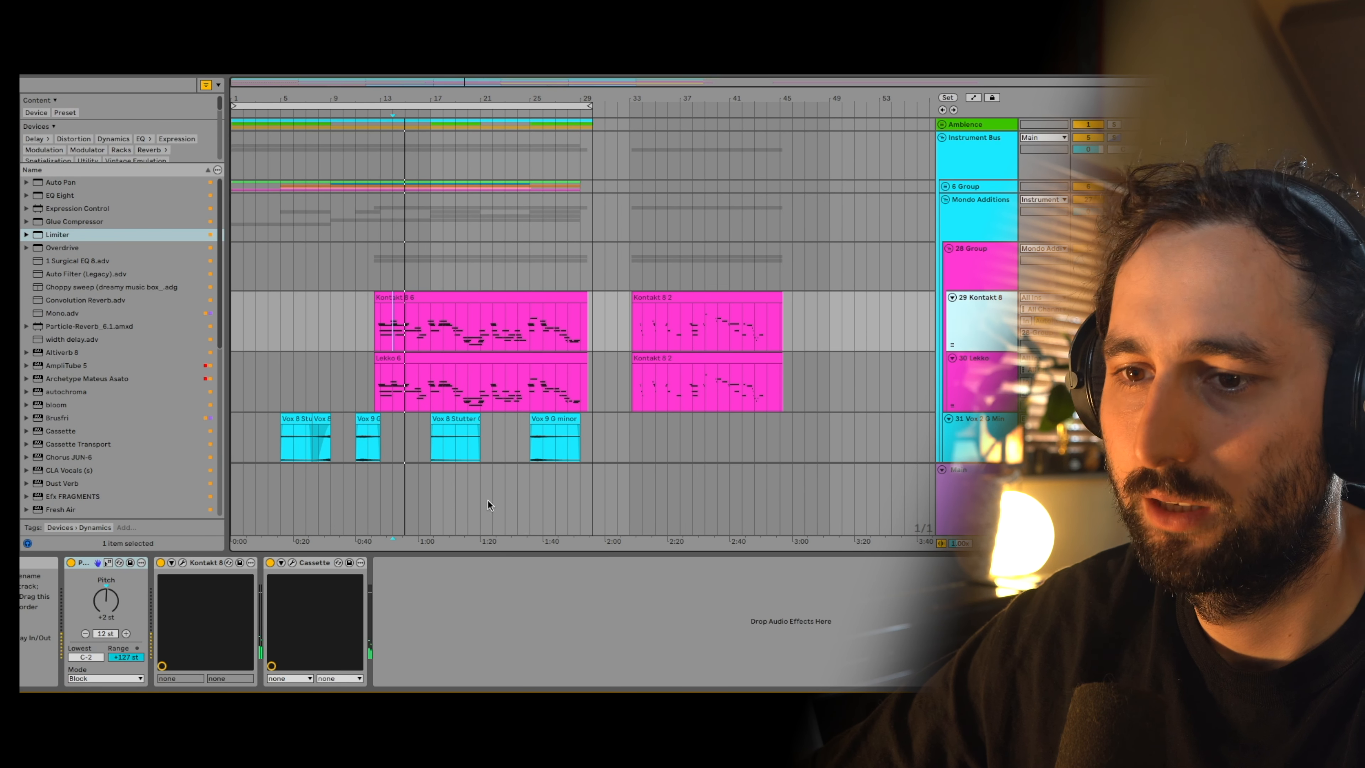
Step: Open and close the Kontakt 8 and Cassette plug-ins on the 29 Kontakt 8 track to view their settings
{"action": "left_click", "coordinate": [183, 563]}
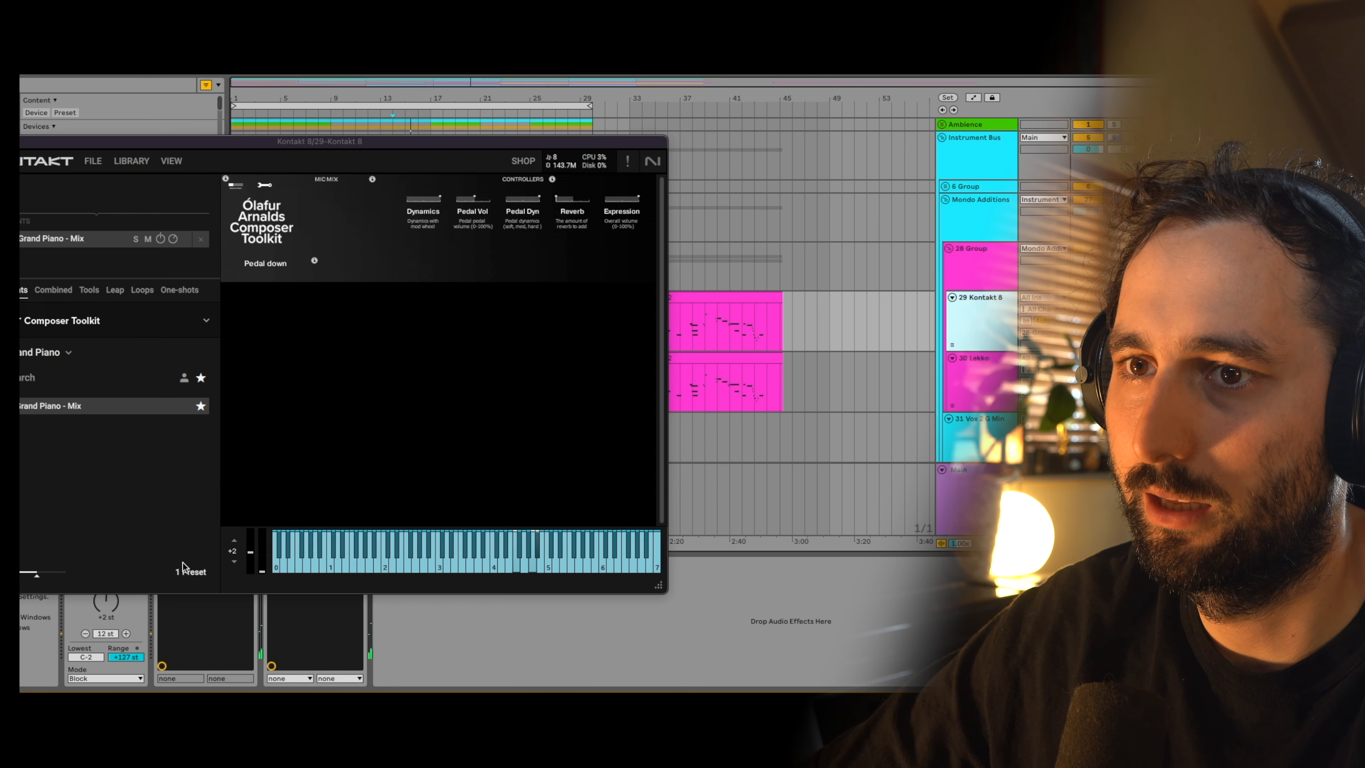
{"action": "key", "text": "super+w"}
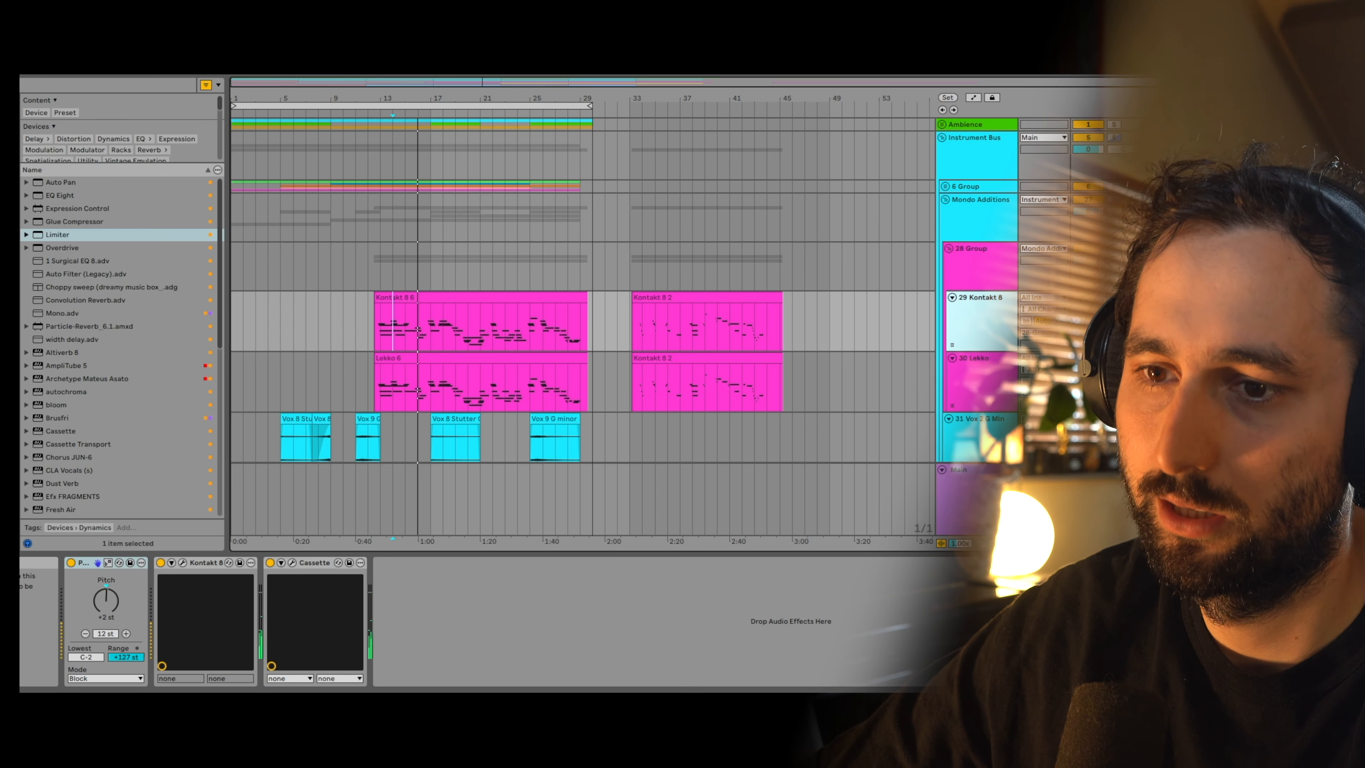
{"action": "left_click", "coordinate": [292, 563]}
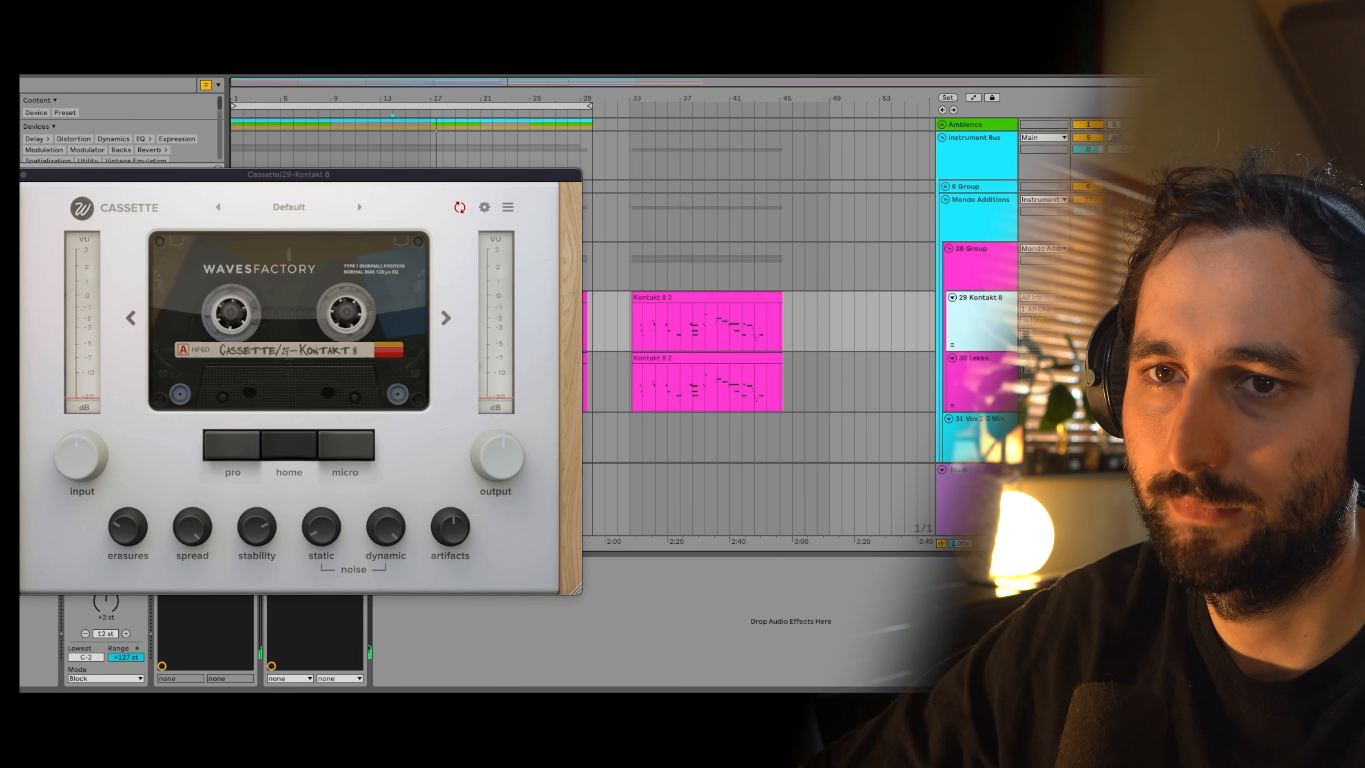
{"action": "key", "text": "super+w"}
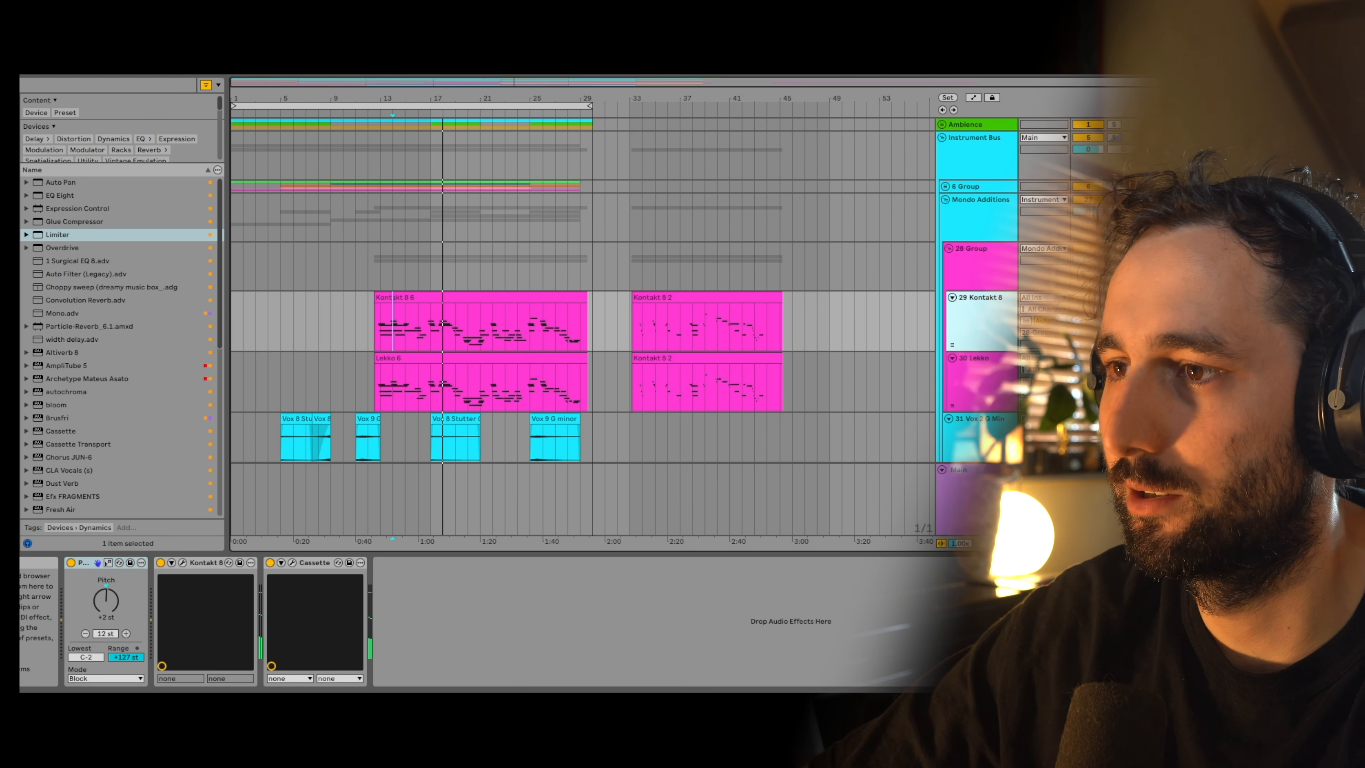
Step: Collapse 28 Group and select the Mondo Additions group
{"action": "left_click", "coordinate": [951, 249]}
{"action": "left_click", "coordinate": [943, 195]}
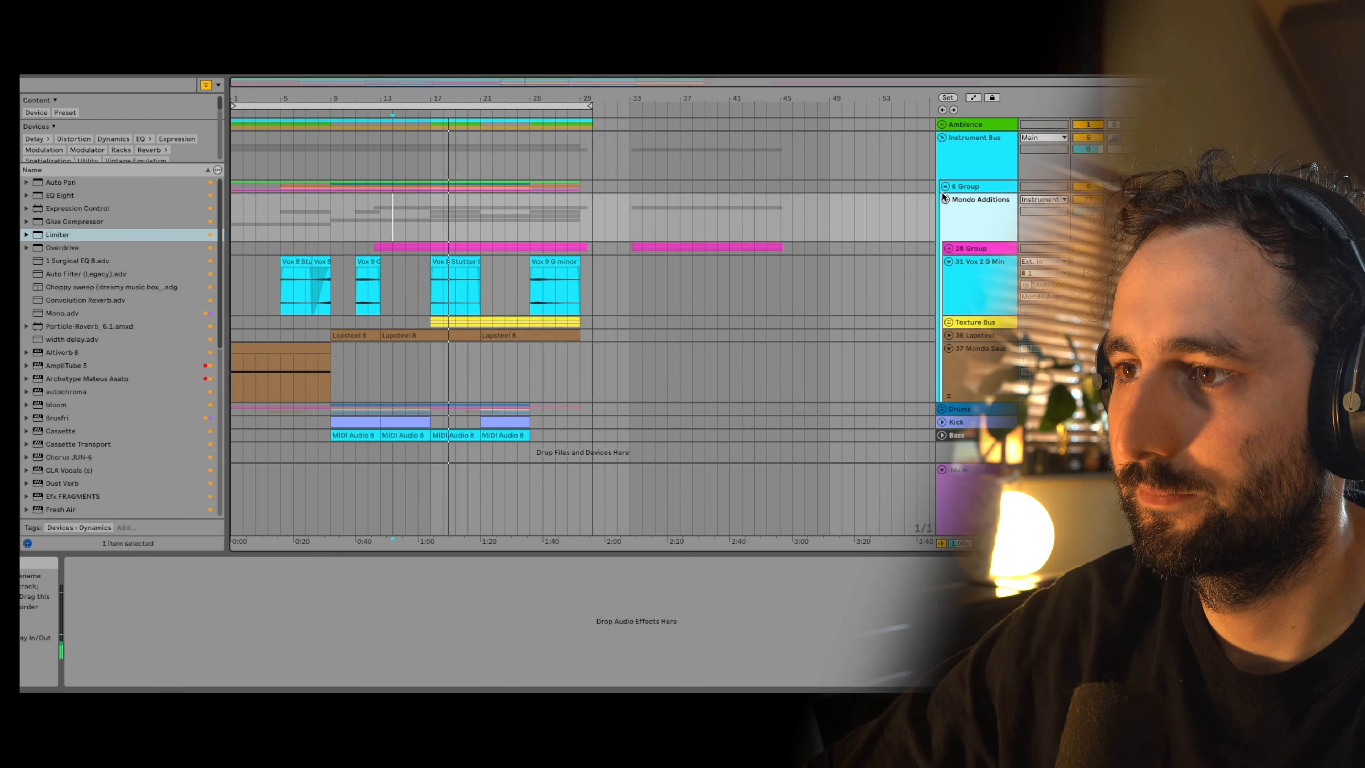
{"action": "left_click", "coordinate": [943, 196]}
{"action": "left_click", "coordinate": [944, 196]}
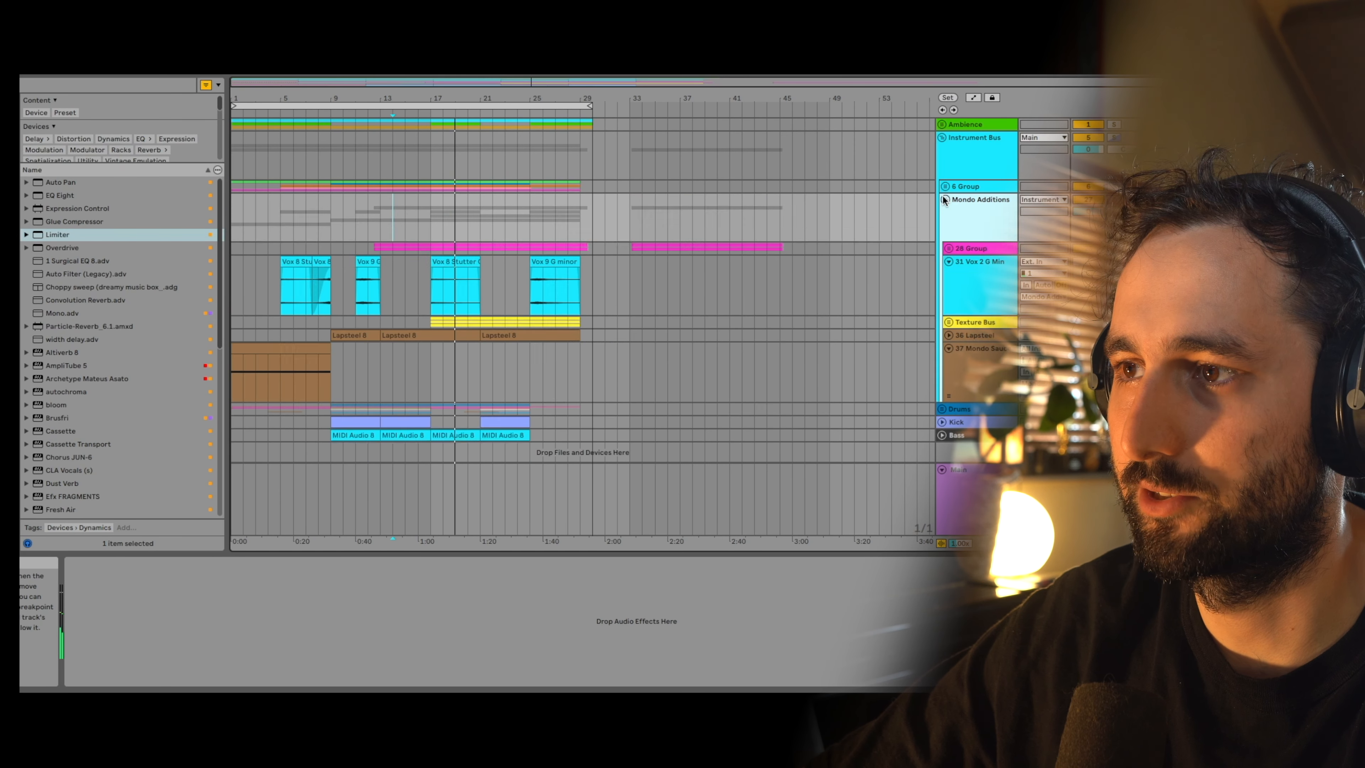
Step: Play the first Lapsteel clip and unfold the 36 Lapsteel track to show its notes
{"action": "left_click", "coordinate": [361, 336]}
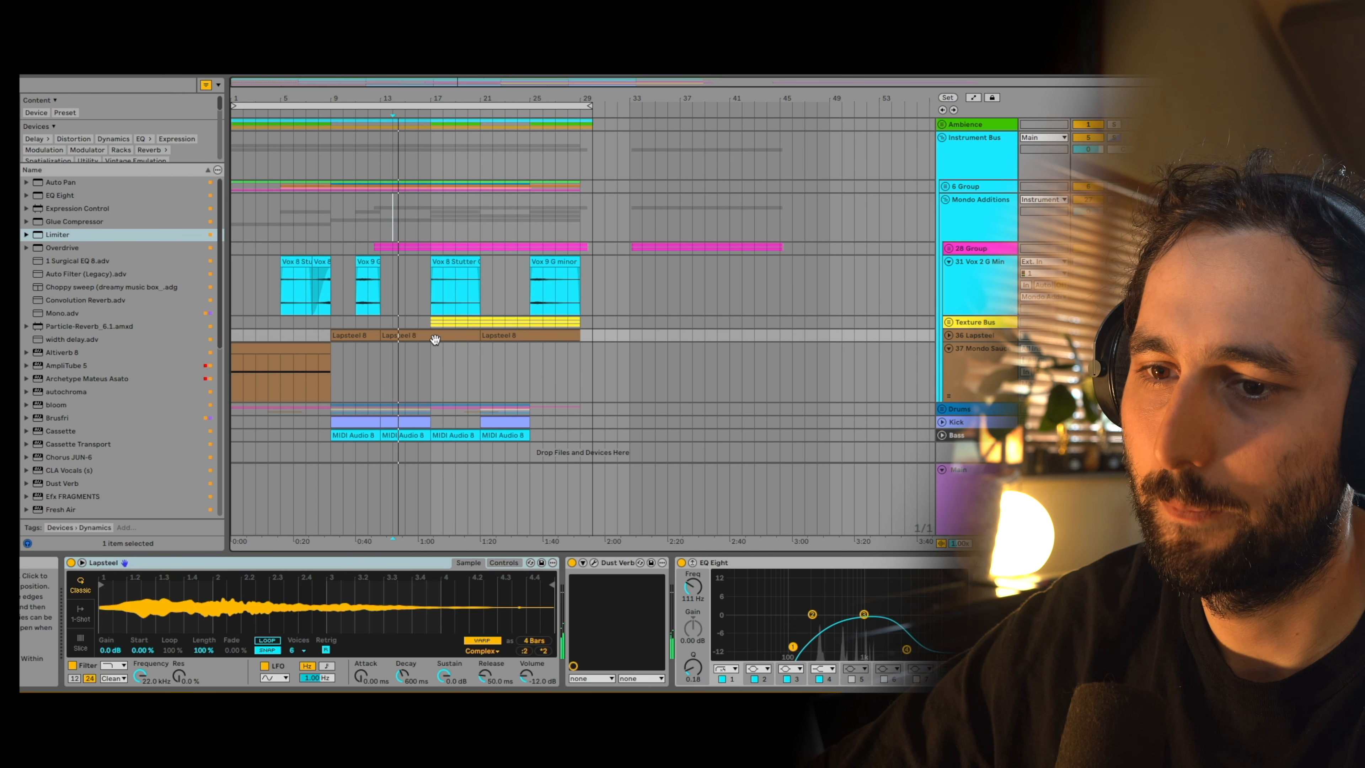
{"action": "left_click", "coordinate": [350, 336]}
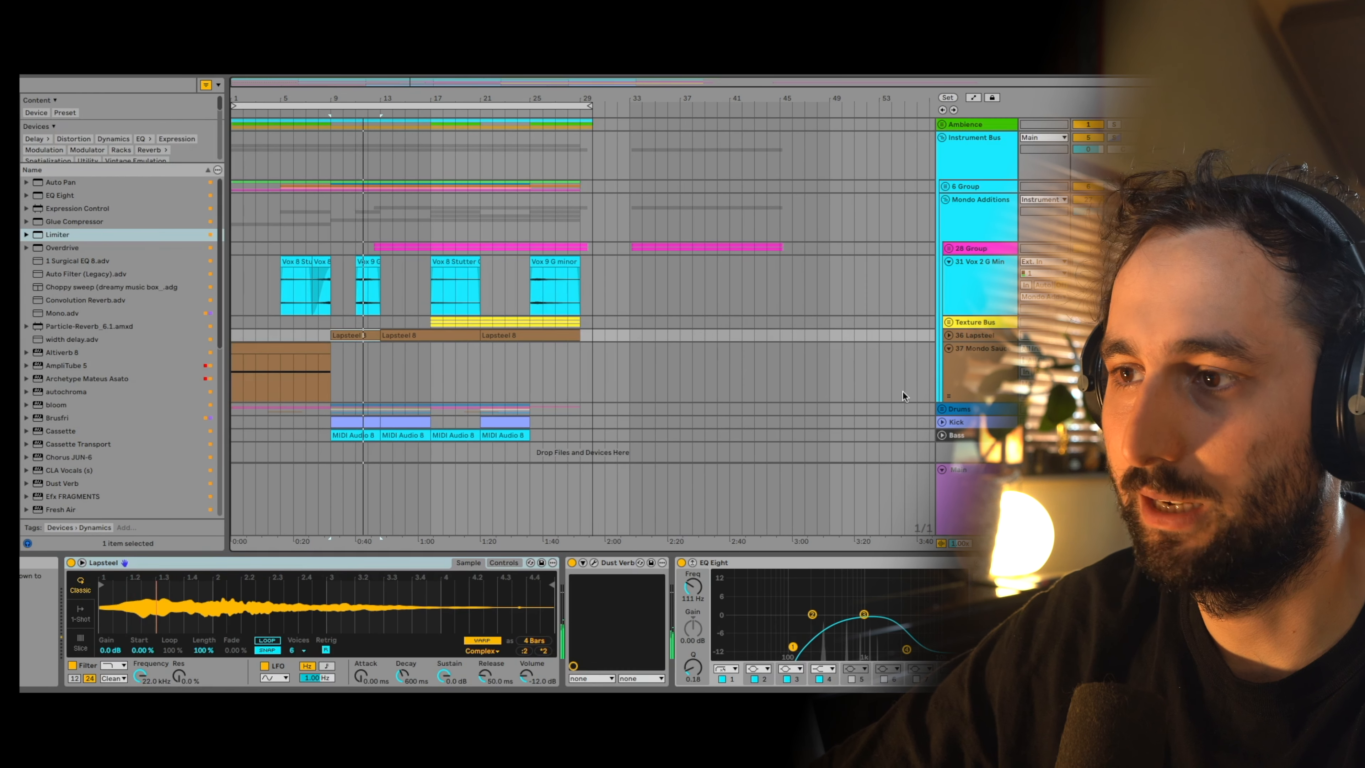
{"action": "left_click", "coordinate": [949, 335]}
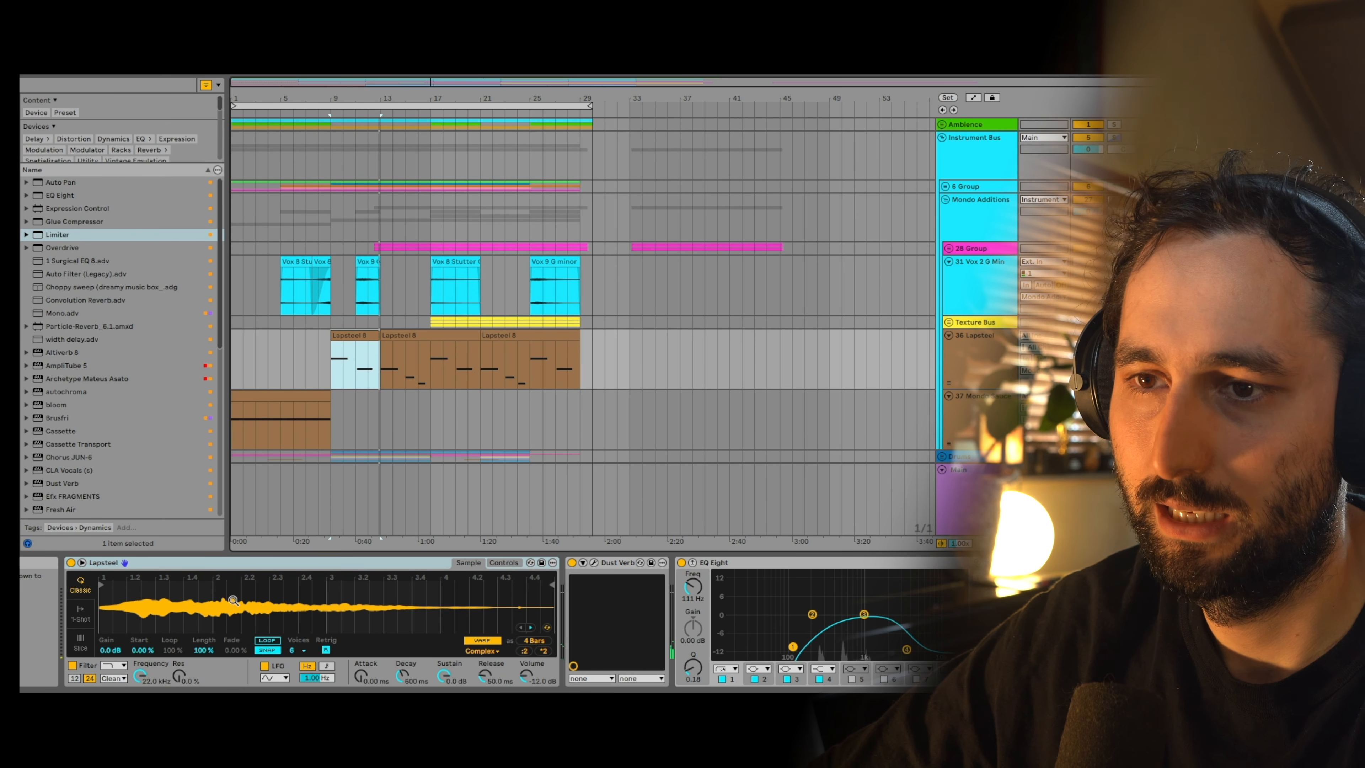
Step: Open the first Lapsteel clip, view its Pitch Bend envelope, and return to its notes
{"action": "double_click", "coordinate": [346, 345]}
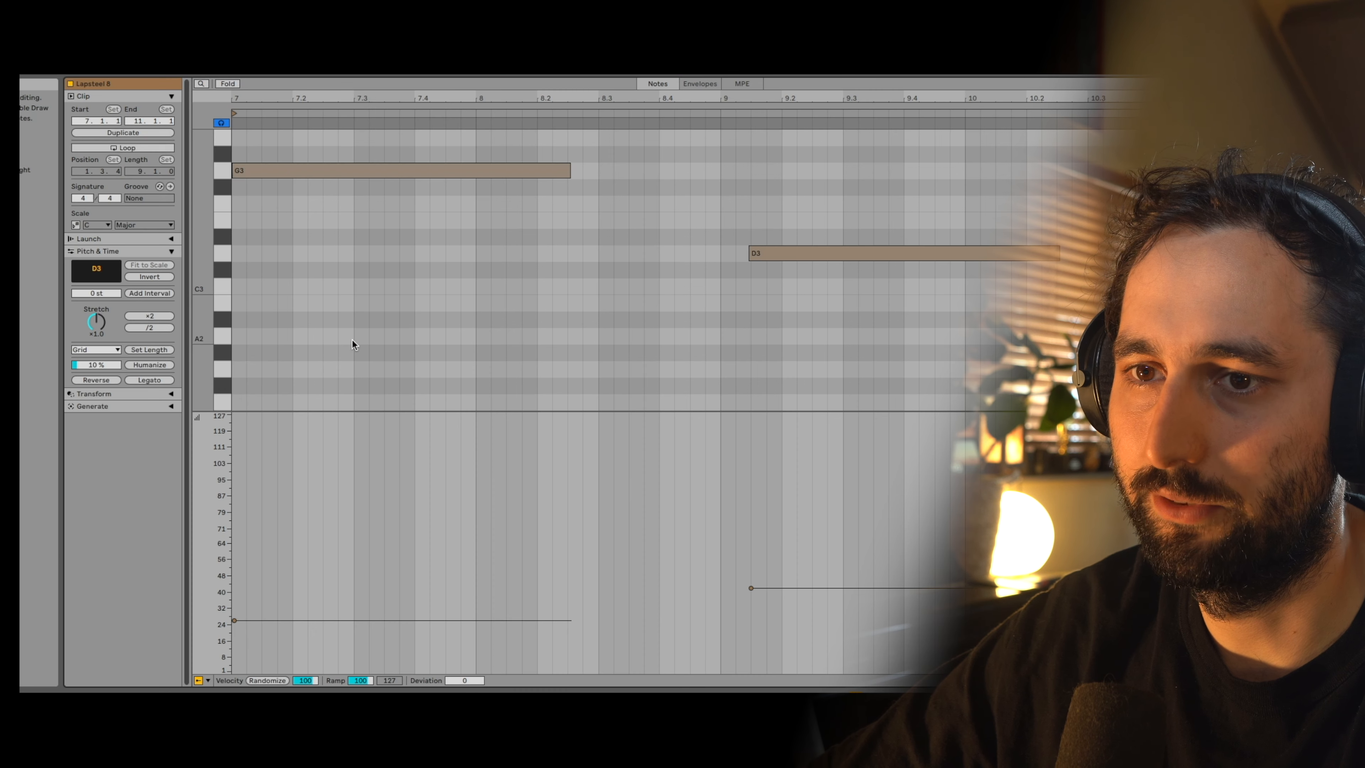
{"action": "left_click", "coordinate": [699, 84]}
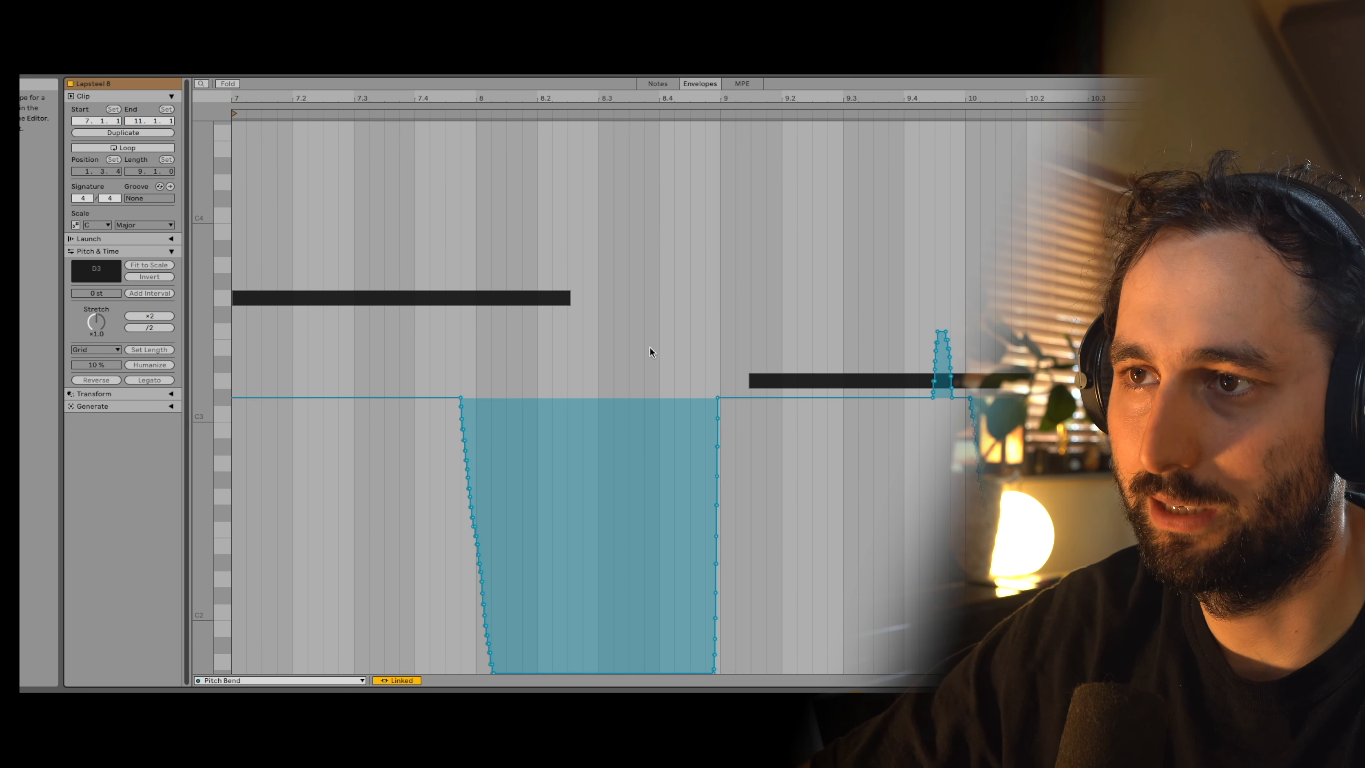
{"action": "left_click", "coordinate": [657, 83]}
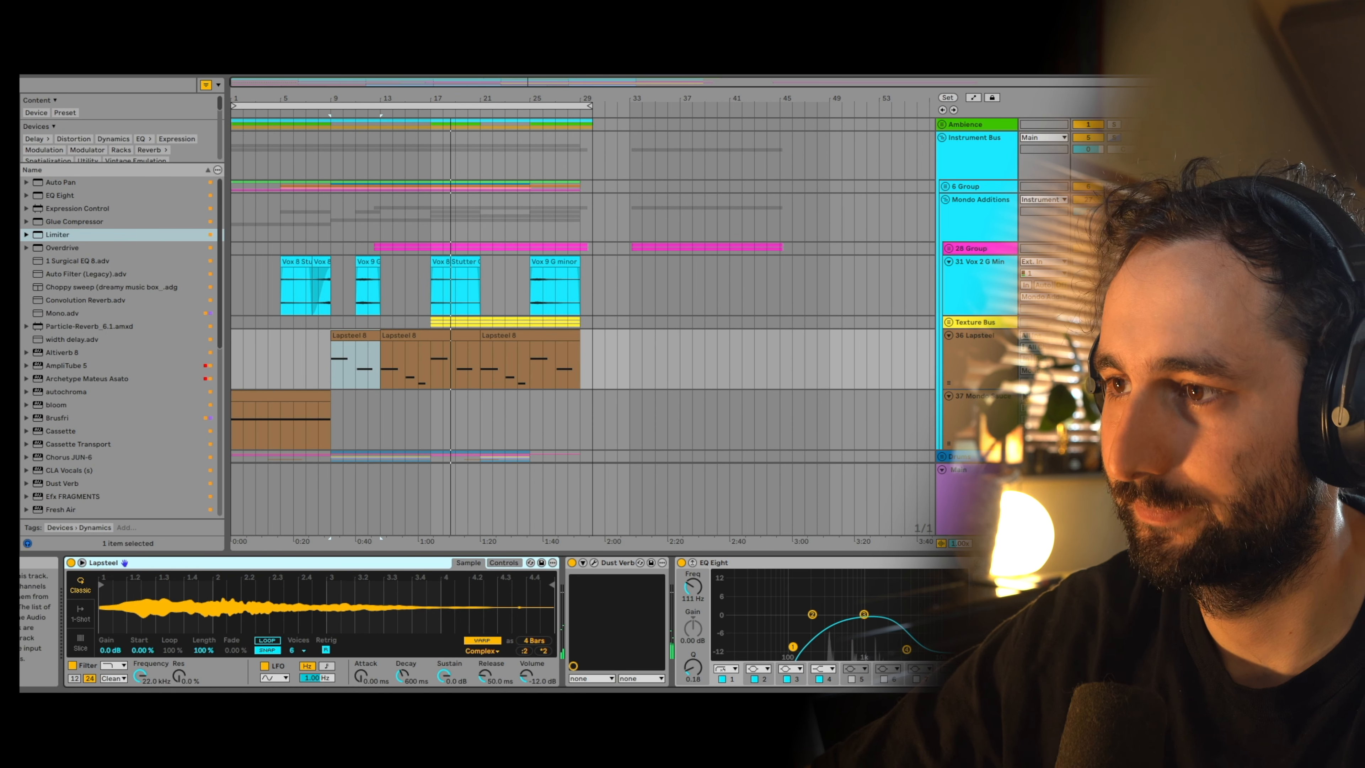
Step: Play the arrangement from the start of the first Kick clip at bar 9
{"action": "left_click", "coordinate": [1114, 138]}
{"action": "scroll", "coordinate": [710, 300], "scroll_direction": "down", "scroll_amount": 3}
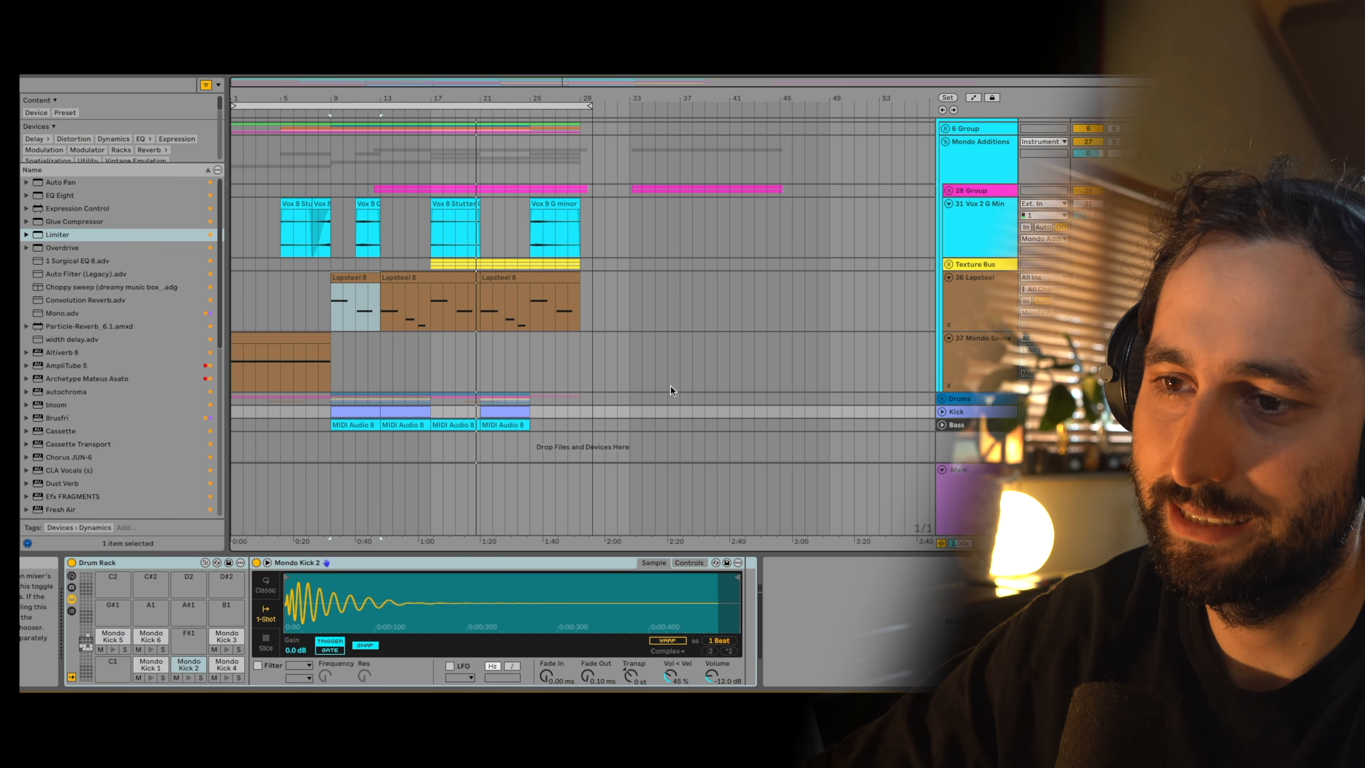
{"action": "left_click", "coordinate": [336, 422]}
{"action": "key", "text": "space"}
{"action": "left_click", "coordinate": [336, 411]}
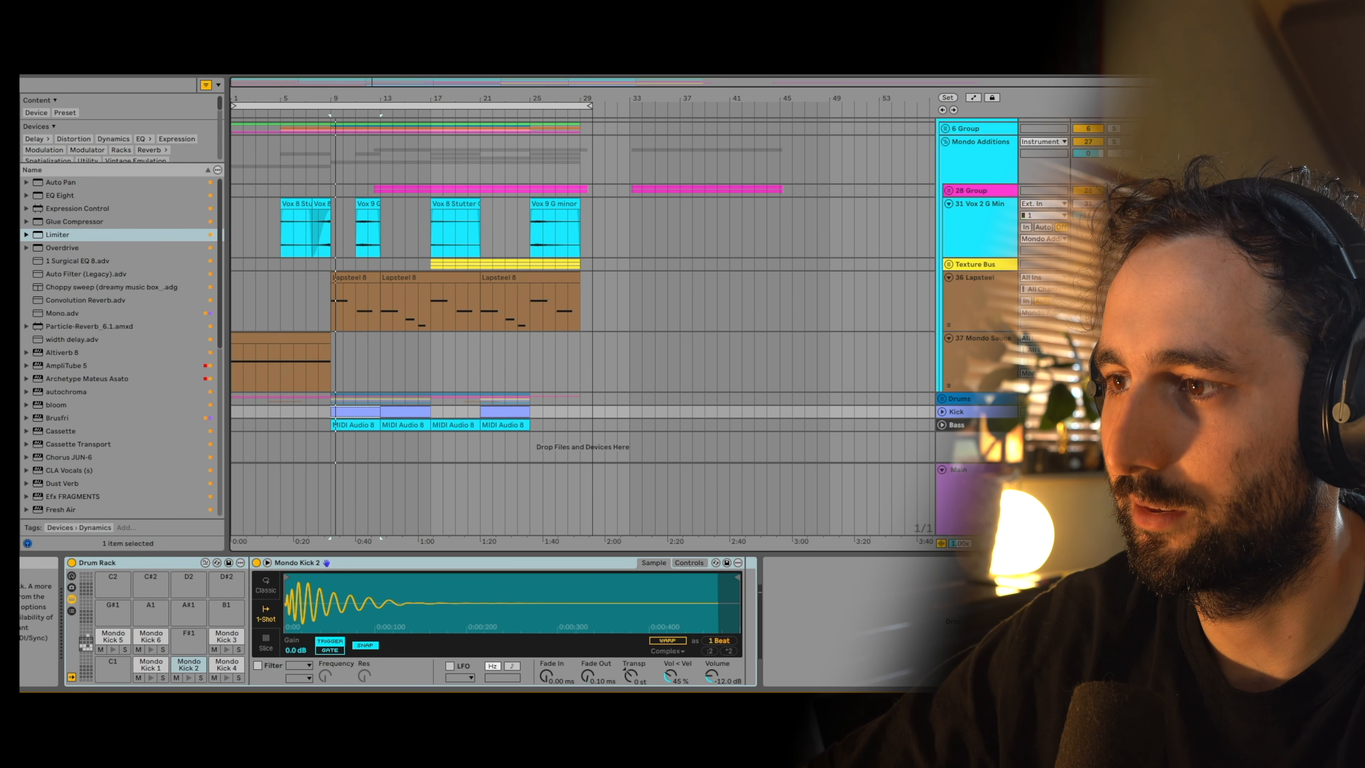
Step: Select and unfold the Drums group, and collapse the 40 Mondo 60 BPM track inside it
{"action": "left_click", "coordinate": [727, 400]}
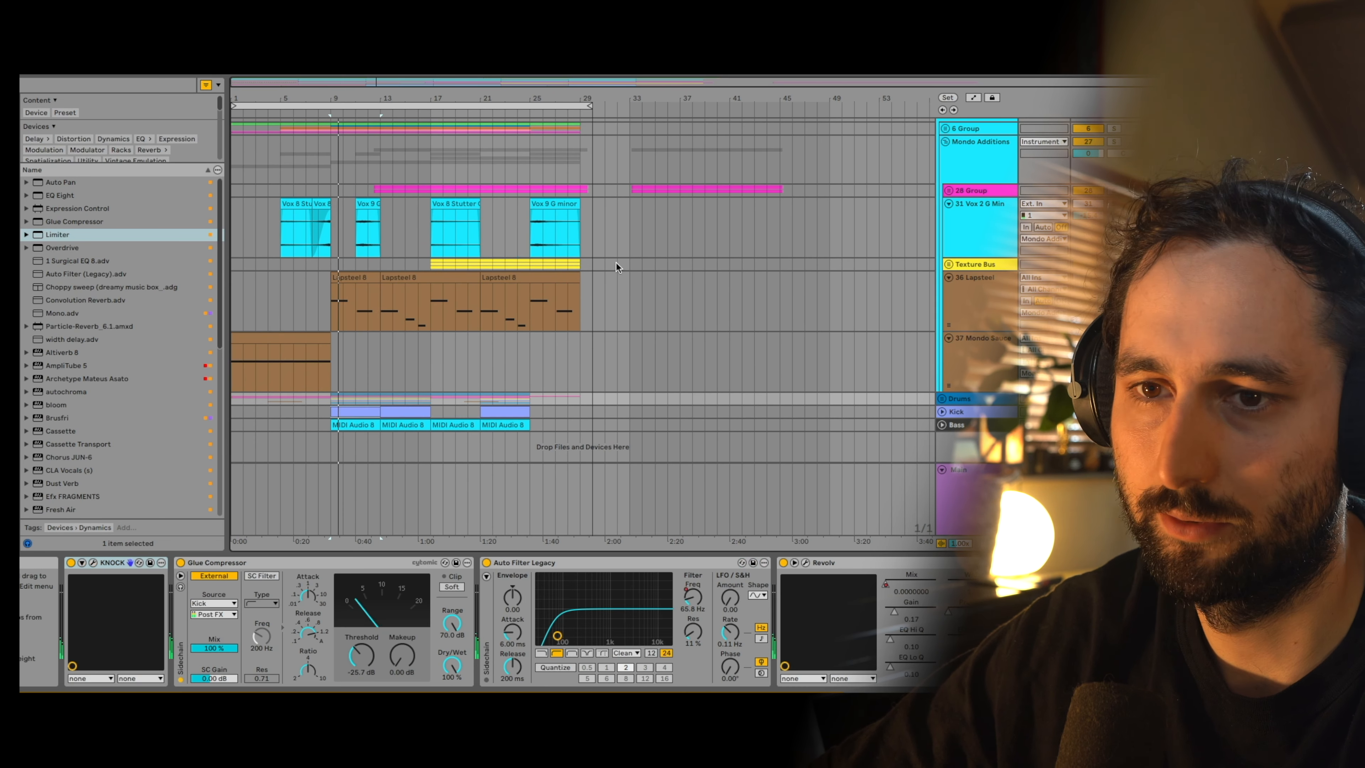
{"action": "left_click", "coordinate": [942, 398]}
{"action": "scroll", "coordinate": [589, 280], "scroll_direction": "down", "scroll_amount": 5}
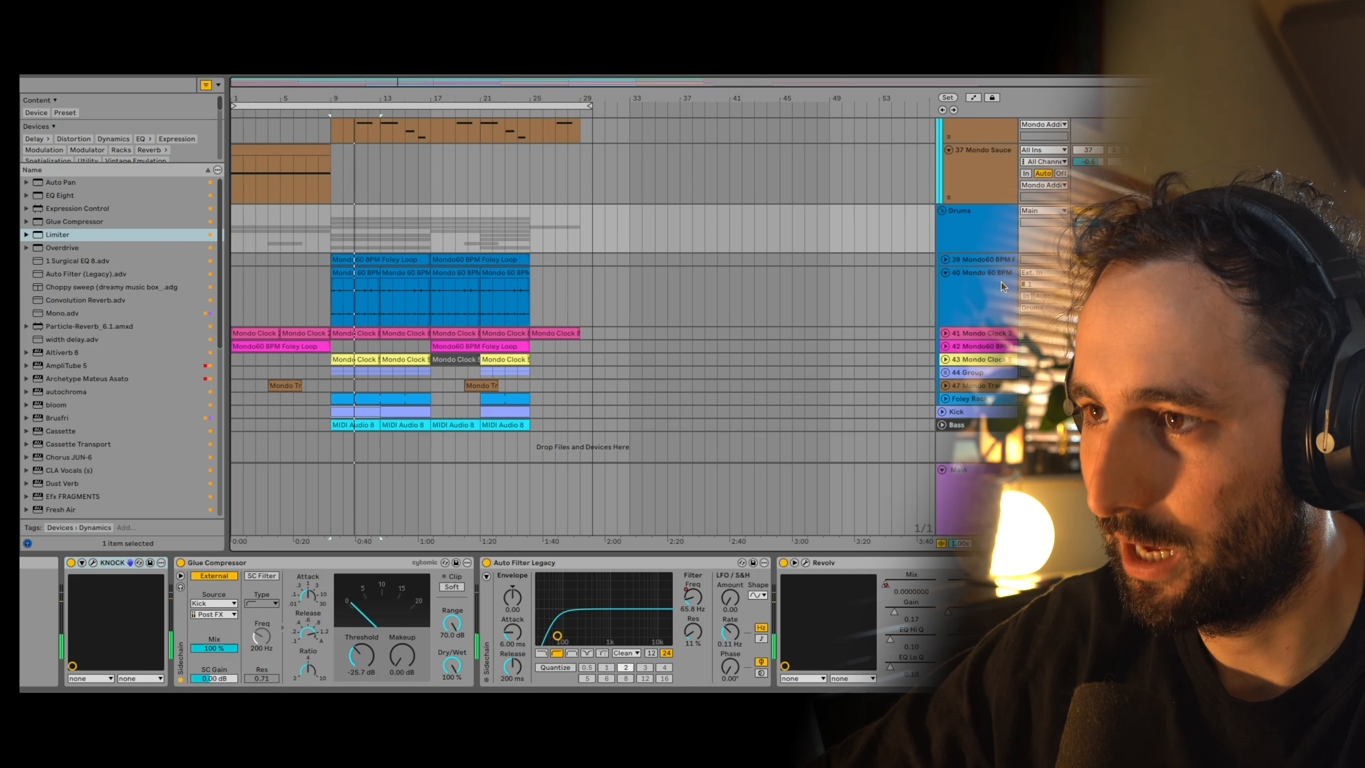
{"action": "left_click", "coordinate": [946, 274]}
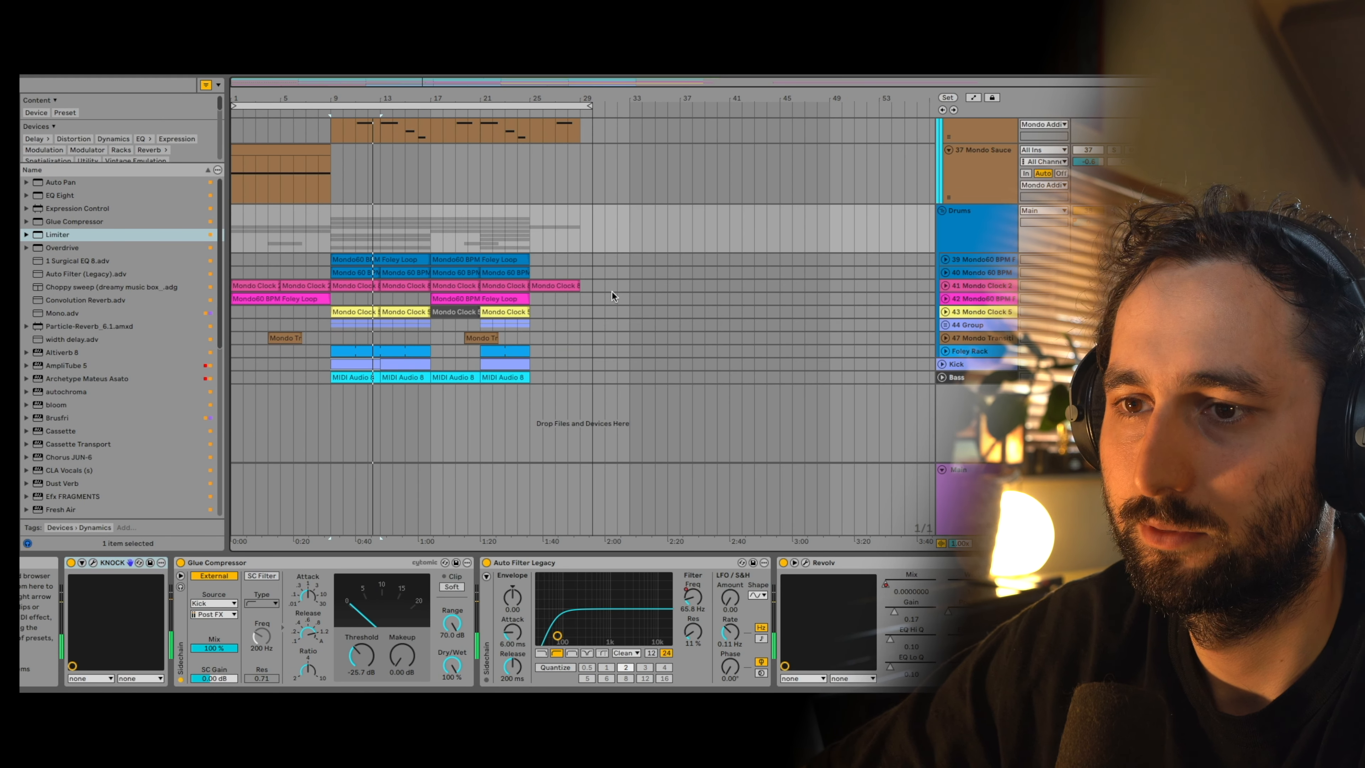
Step: Select the Kick track and audition the Mondo Kick samples in its Drum Rack
{"action": "left_click", "coordinate": [968, 364]}
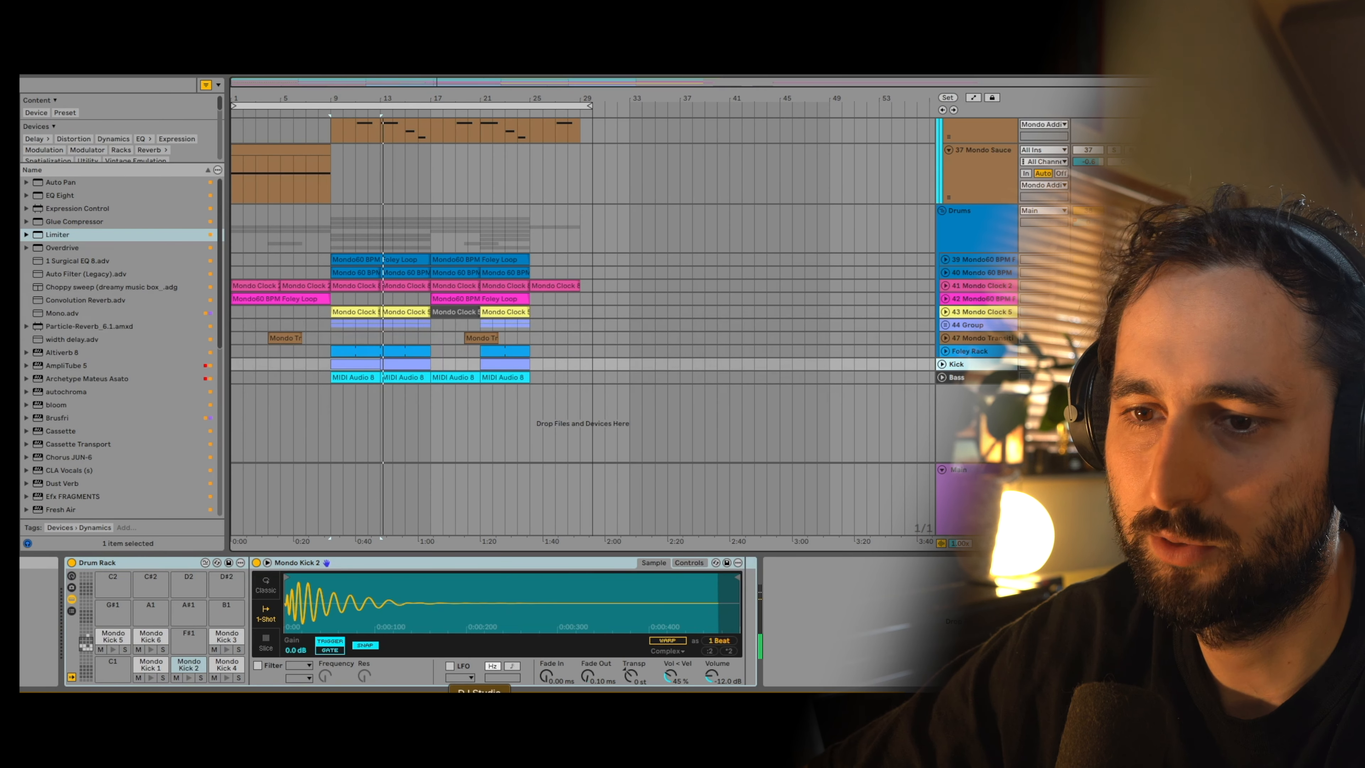
{"action": "left_click", "coordinate": [184, 673]}
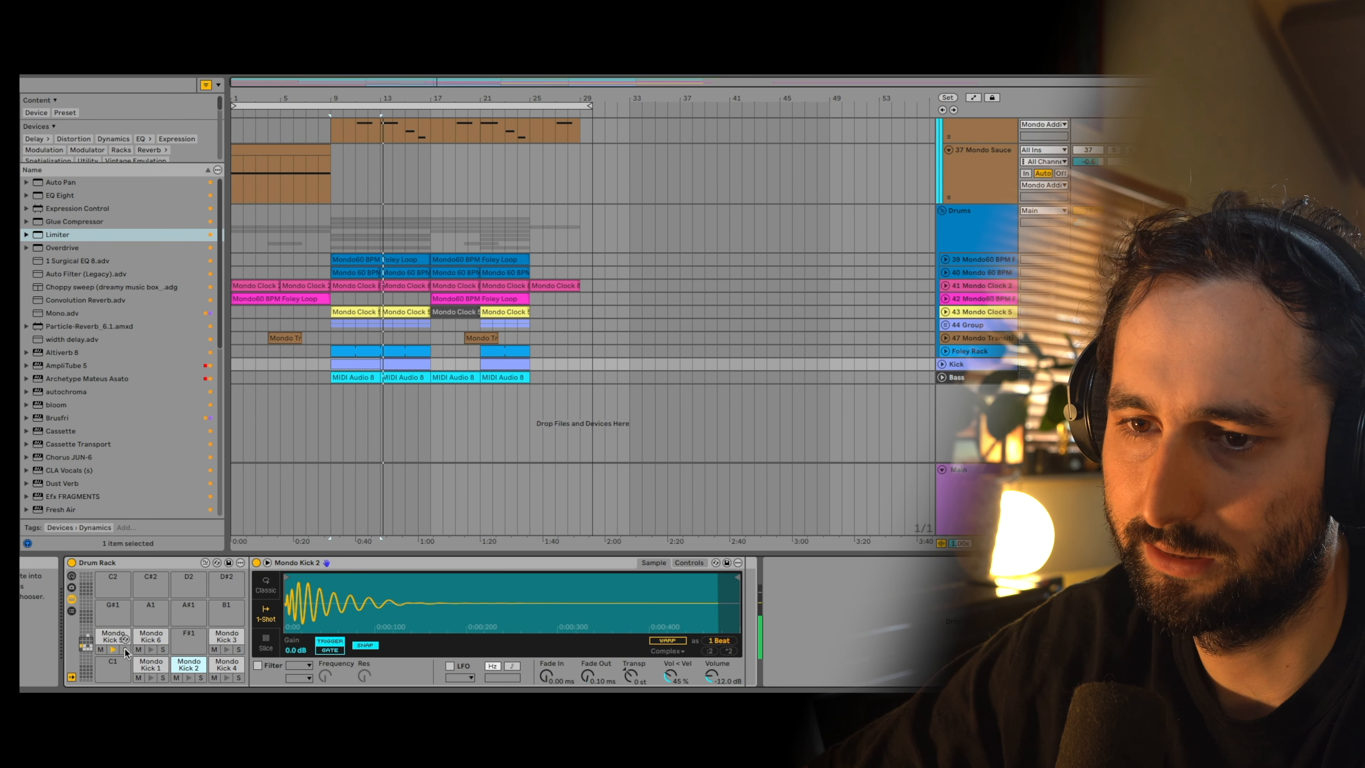
{"action": "left_click", "coordinate": [187, 672]}
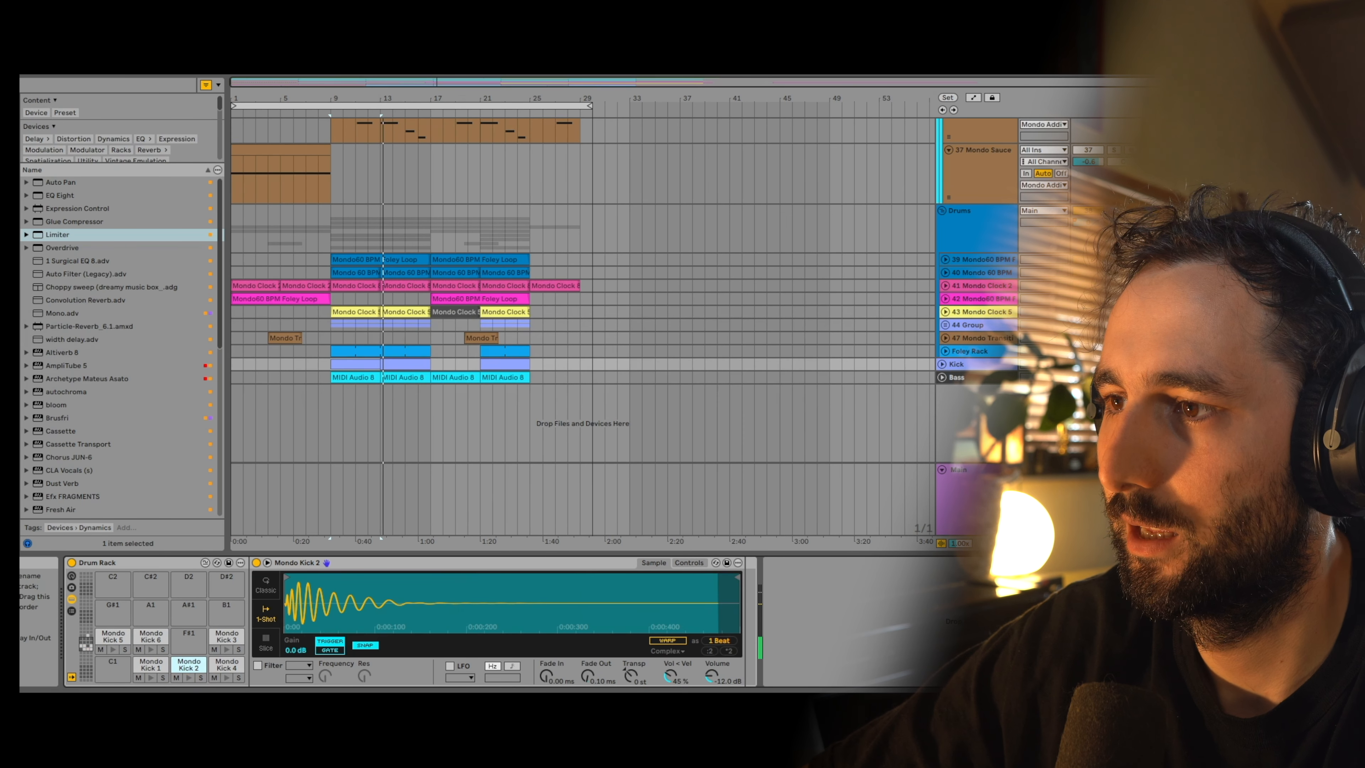
Step: Unfold the Foley Rack track, view its device chain, and open its Dust Verb plug-in while the arrangement plays
{"action": "left_click", "coordinate": [966, 352]}
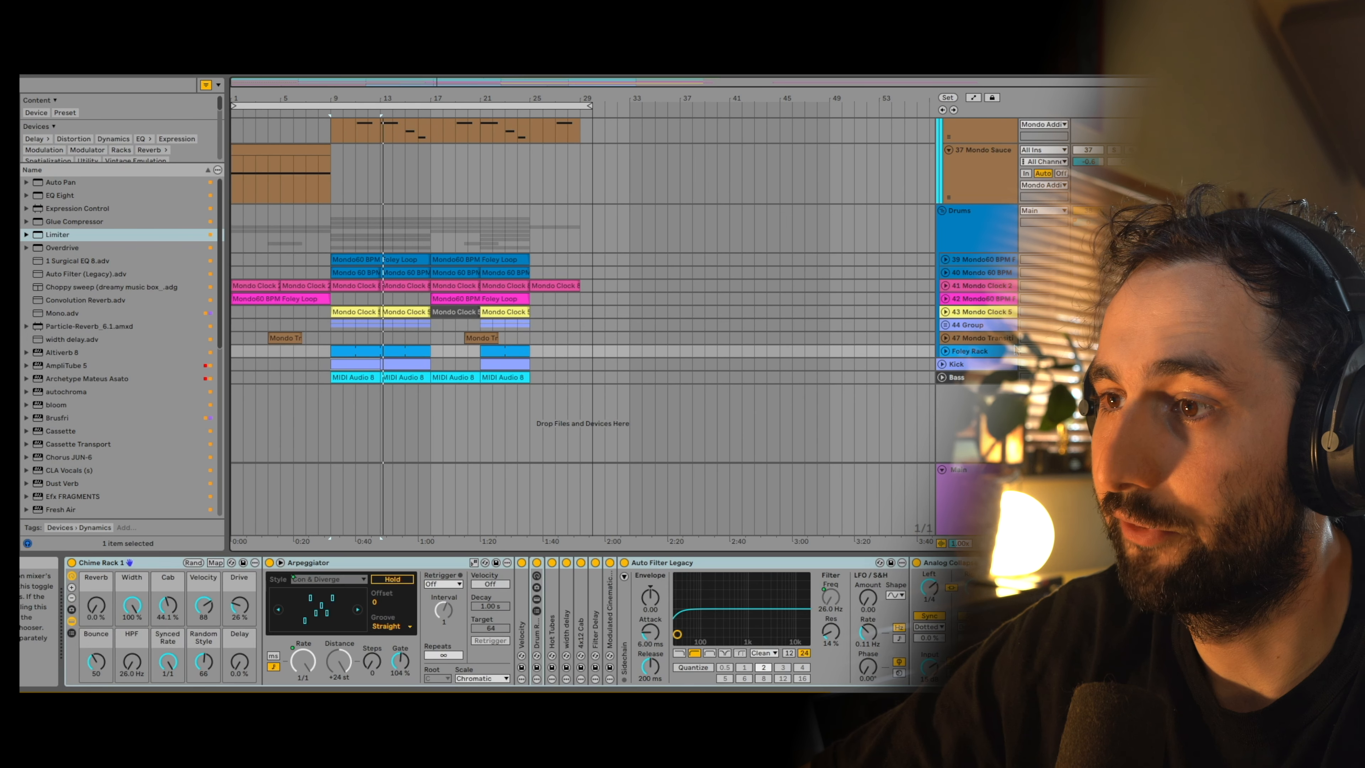
{"action": "left_click", "coordinate": [944, 351]}
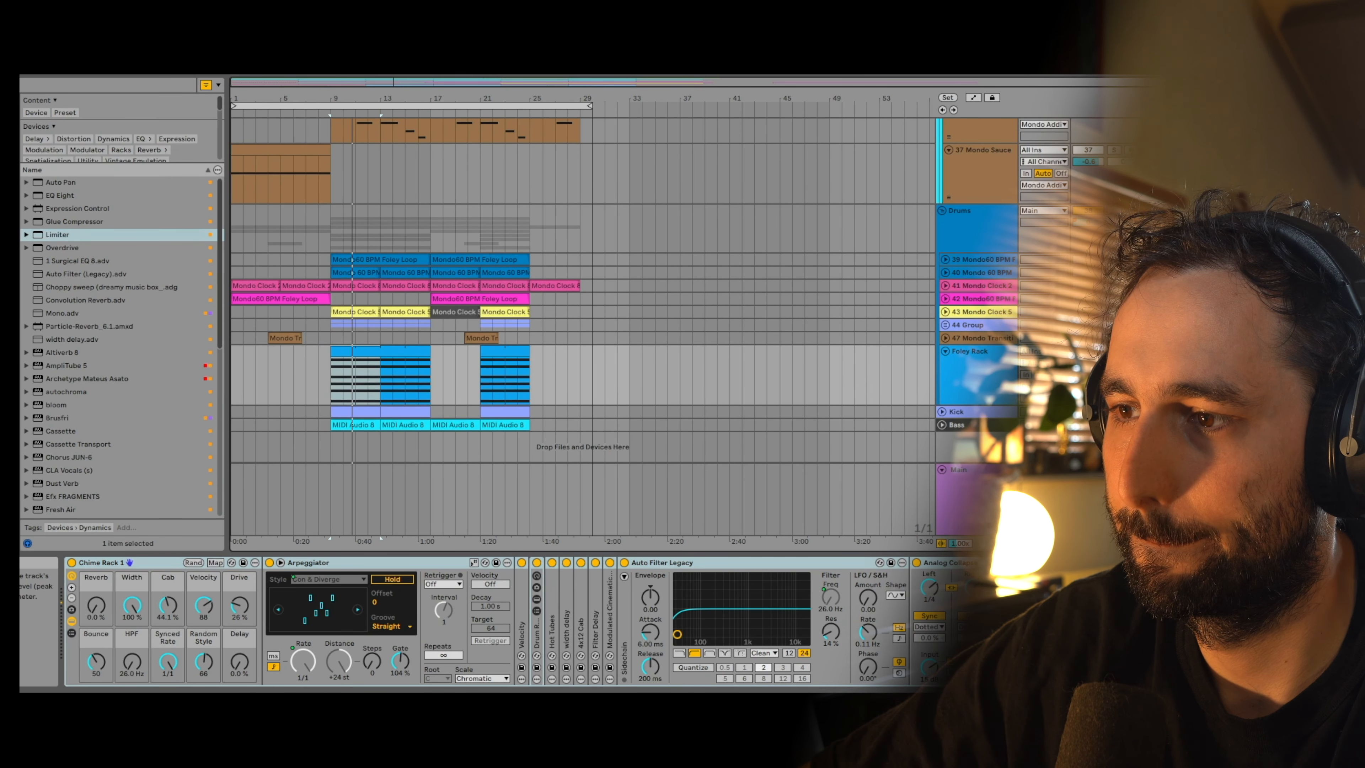
{"action": "scroll", "coordinate": [505, 624], "scroll_direction": "right", "scroll_amount": 5}
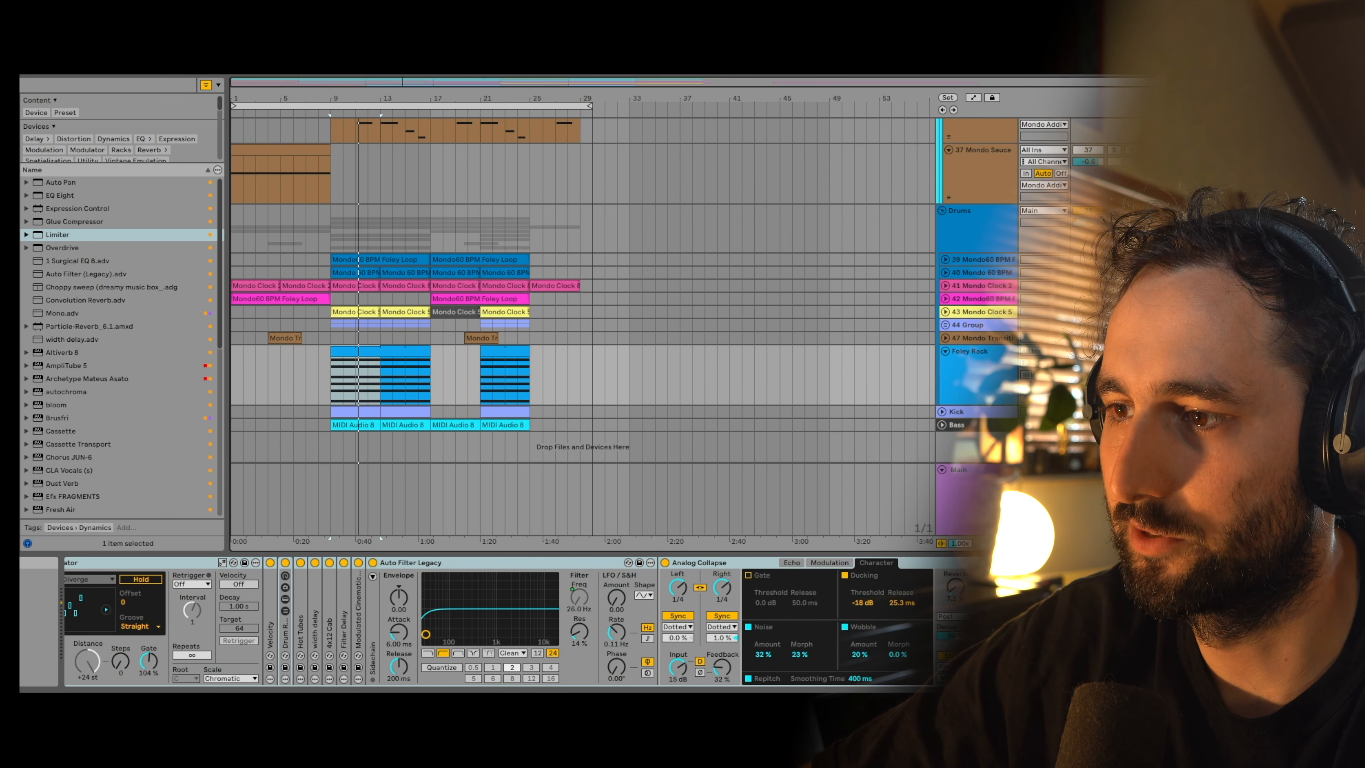
{"action": "left_click", "coordinate": [1037, 562]}
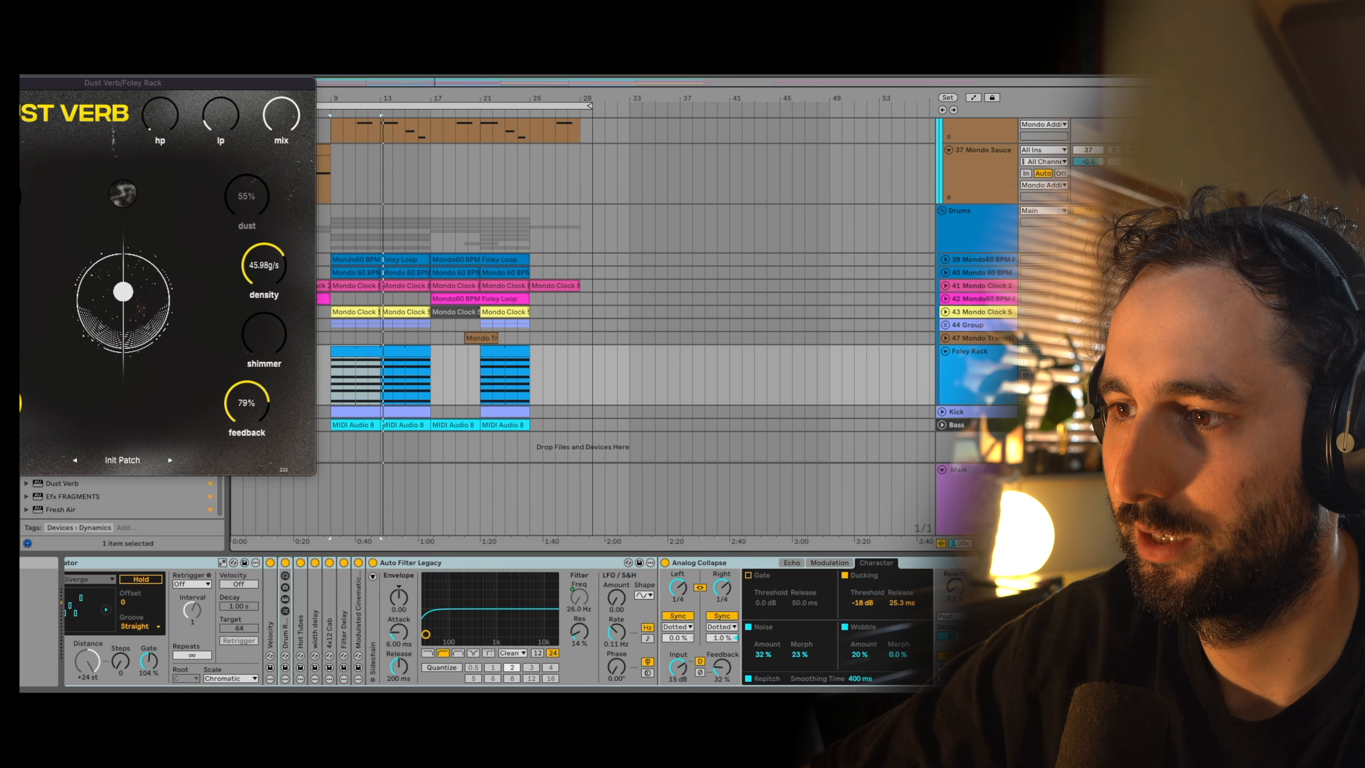
{"action": "left_click", "coordinate": [1024, 562]}
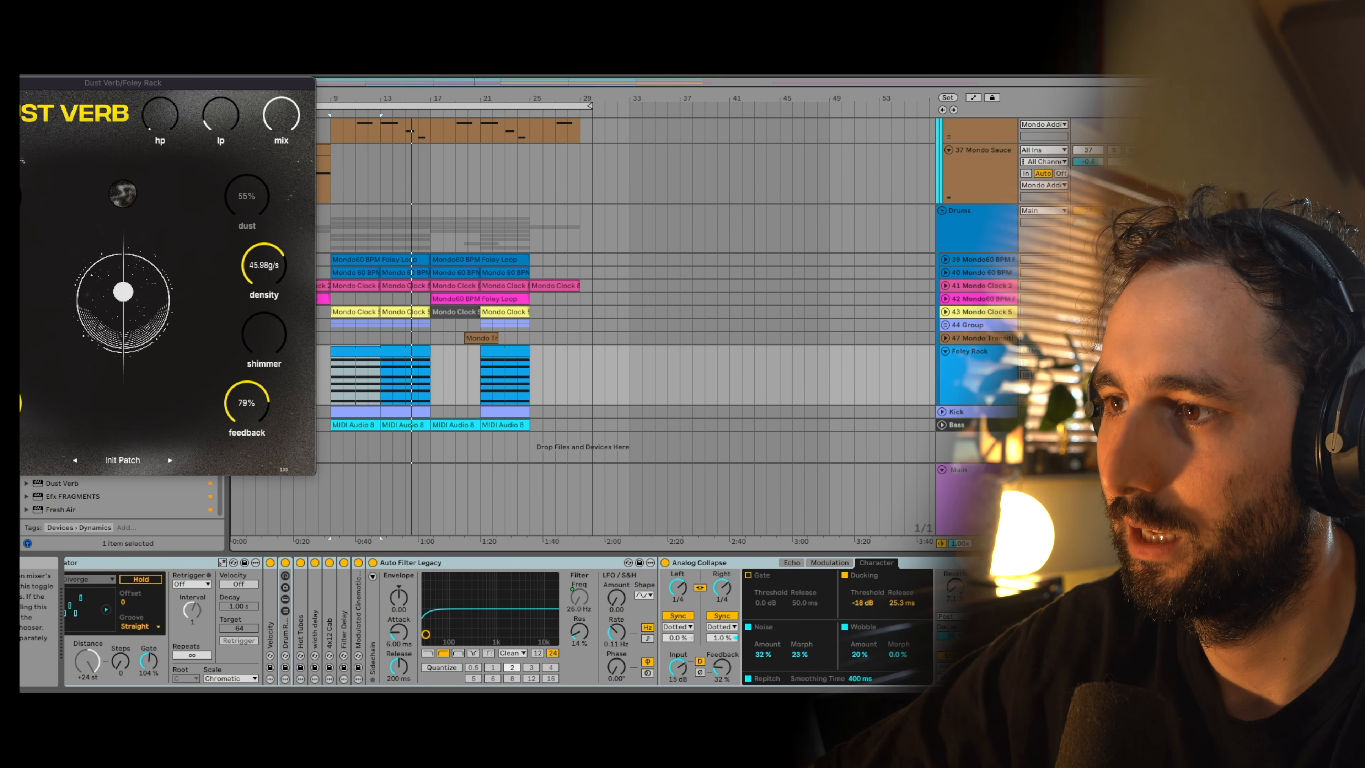
Step: Play the second clip on track 47, and unfold 44 Group to play its first Snare clip
{"action": "left_click", "coordinate": [481, 338]}
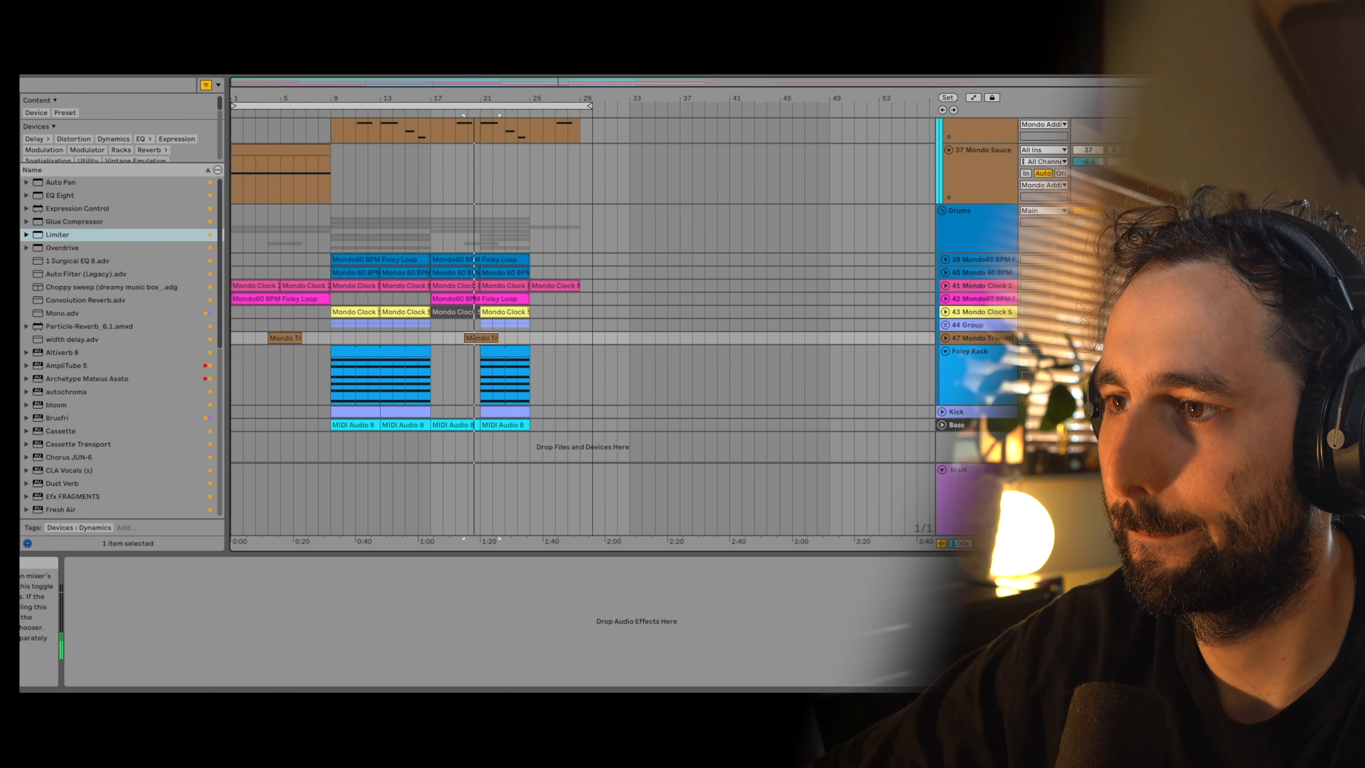
{"action": "left_click", "coordinate": [990, 330]}
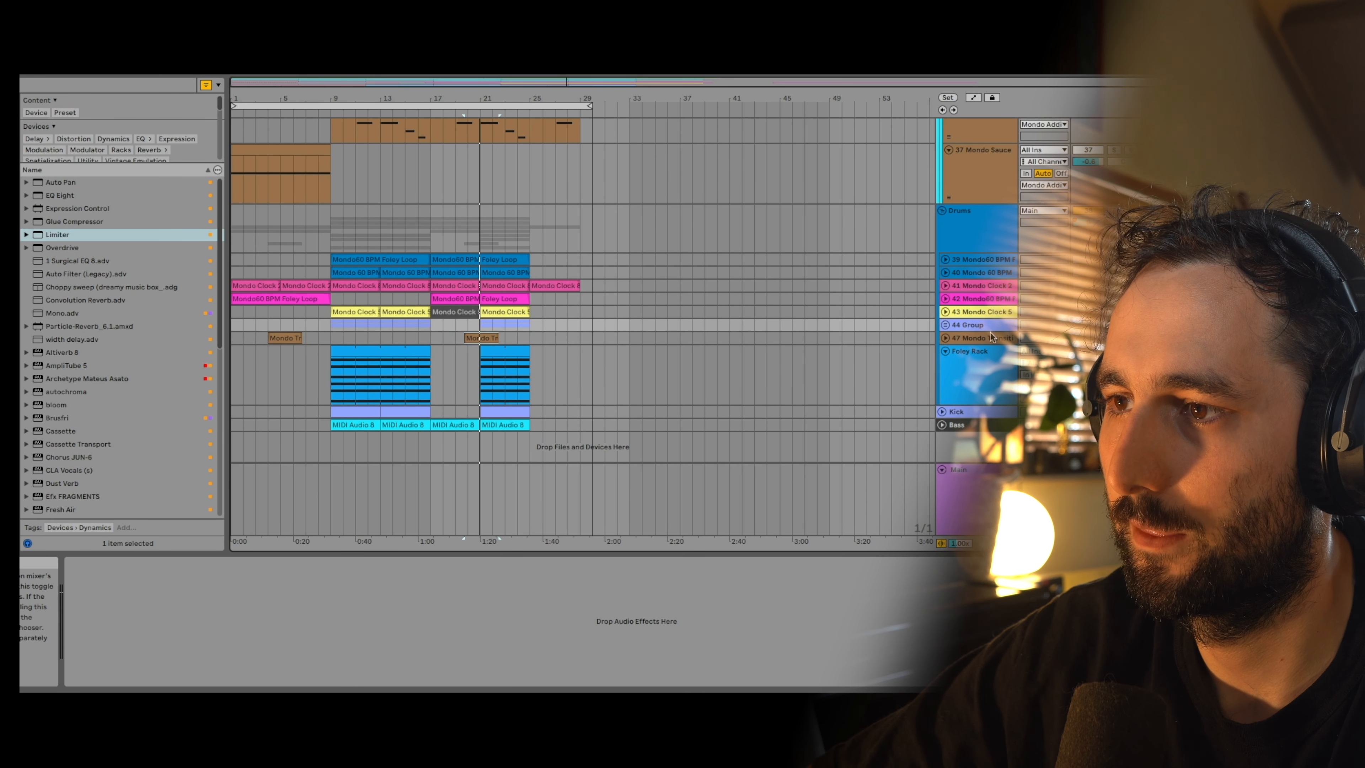
{"action": "left_click", "coordinate": [945, 325]}
{"action": "left_click", "coordinate": [347, 417]}
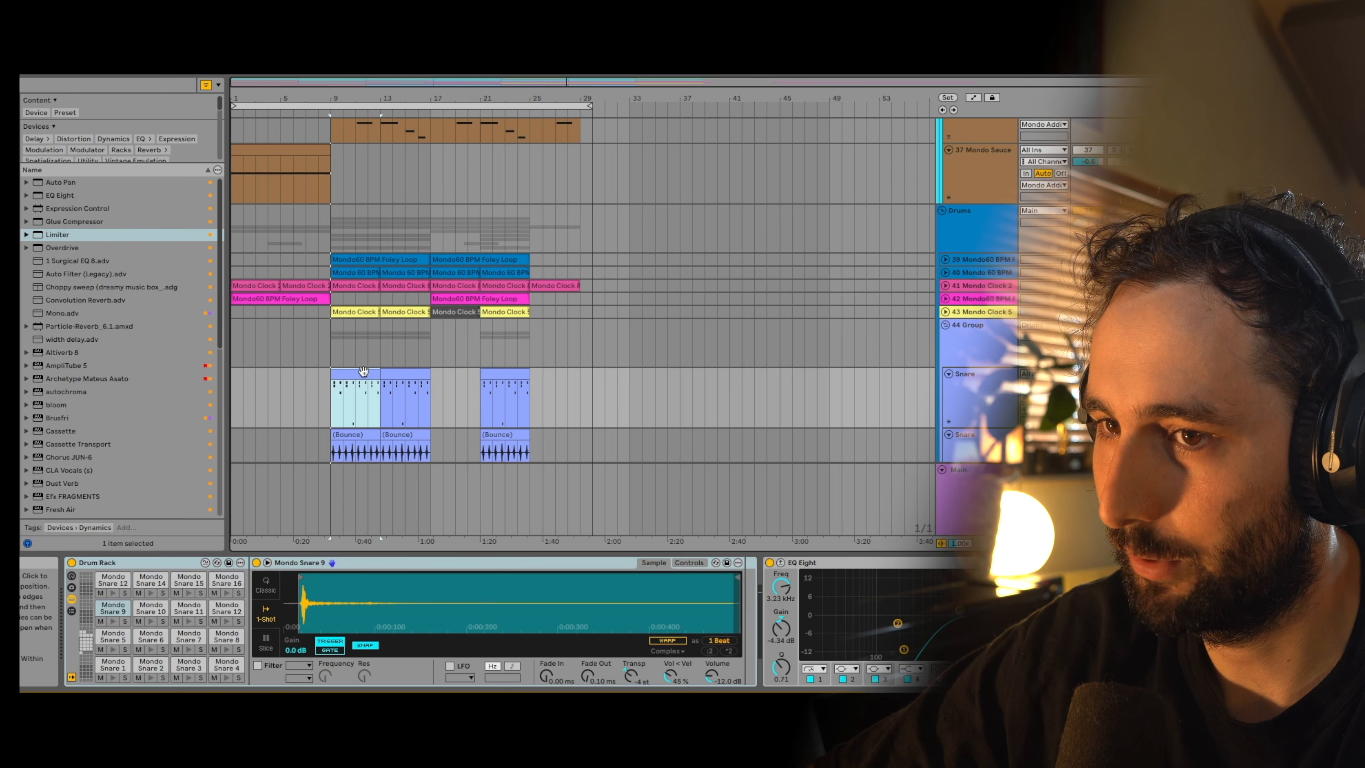
{"action": "scroll", "coordinate": [968, 409], "scroll_direction": "down", "scroll_amount": 2}
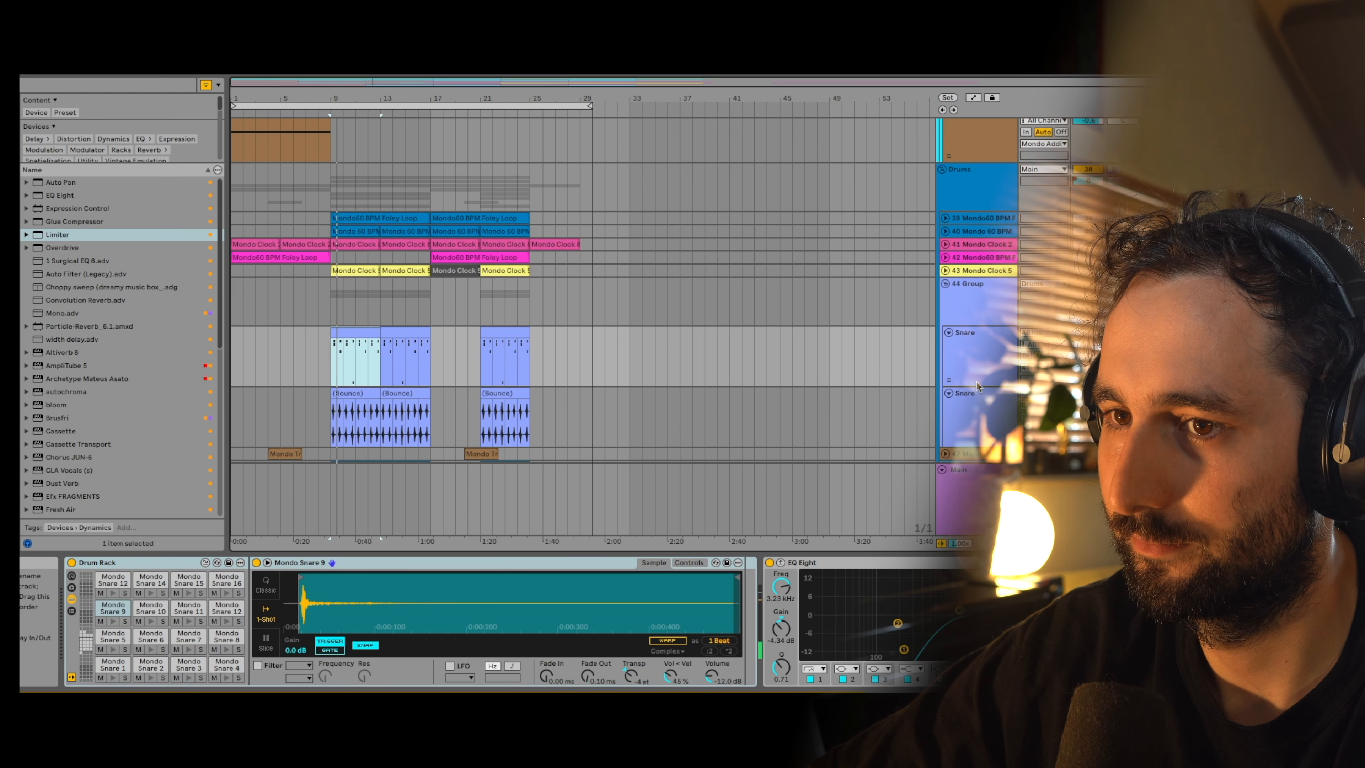
Step: Check the two Snare tracks in 44 Group one after the other and collapse the group
{"action": "left_click", "coordinate": [1007, 368]}
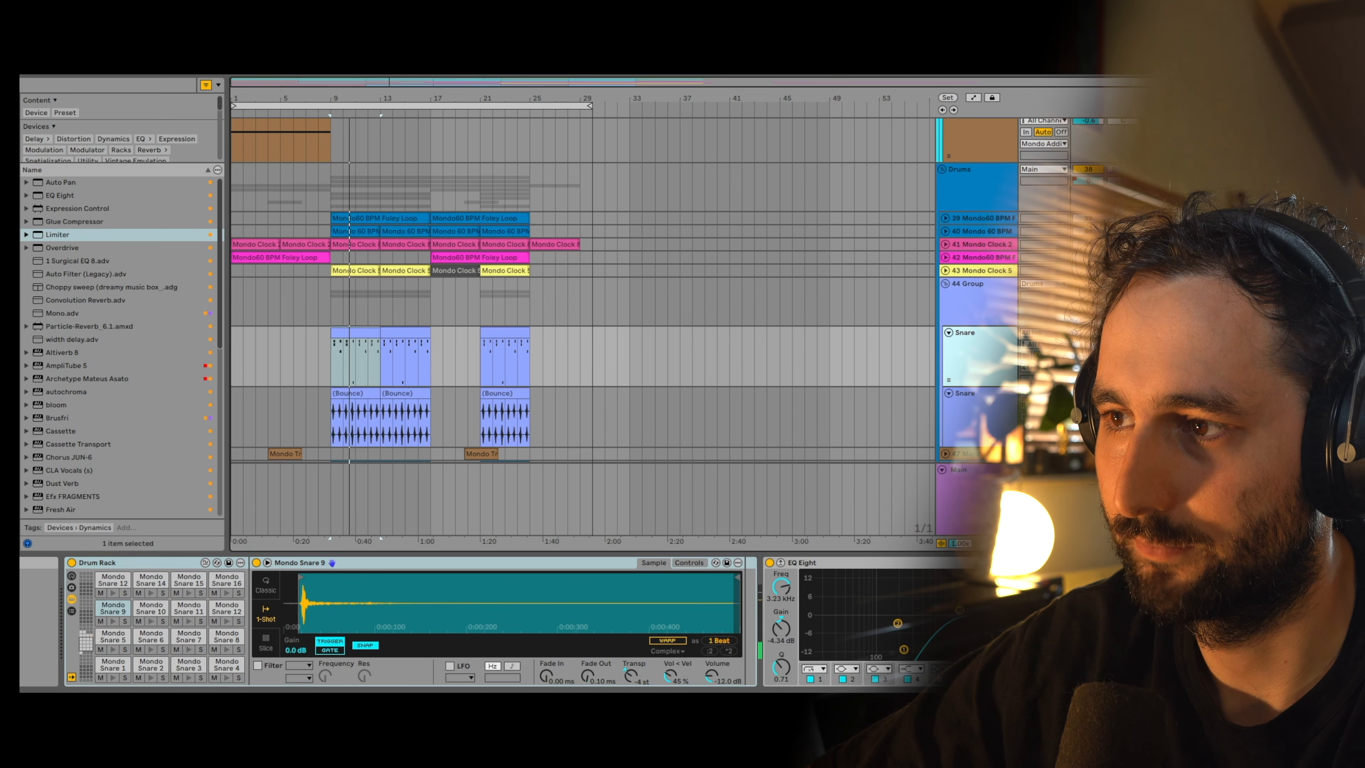
{"action": "left_click", "coordinate": [1113, 332]}
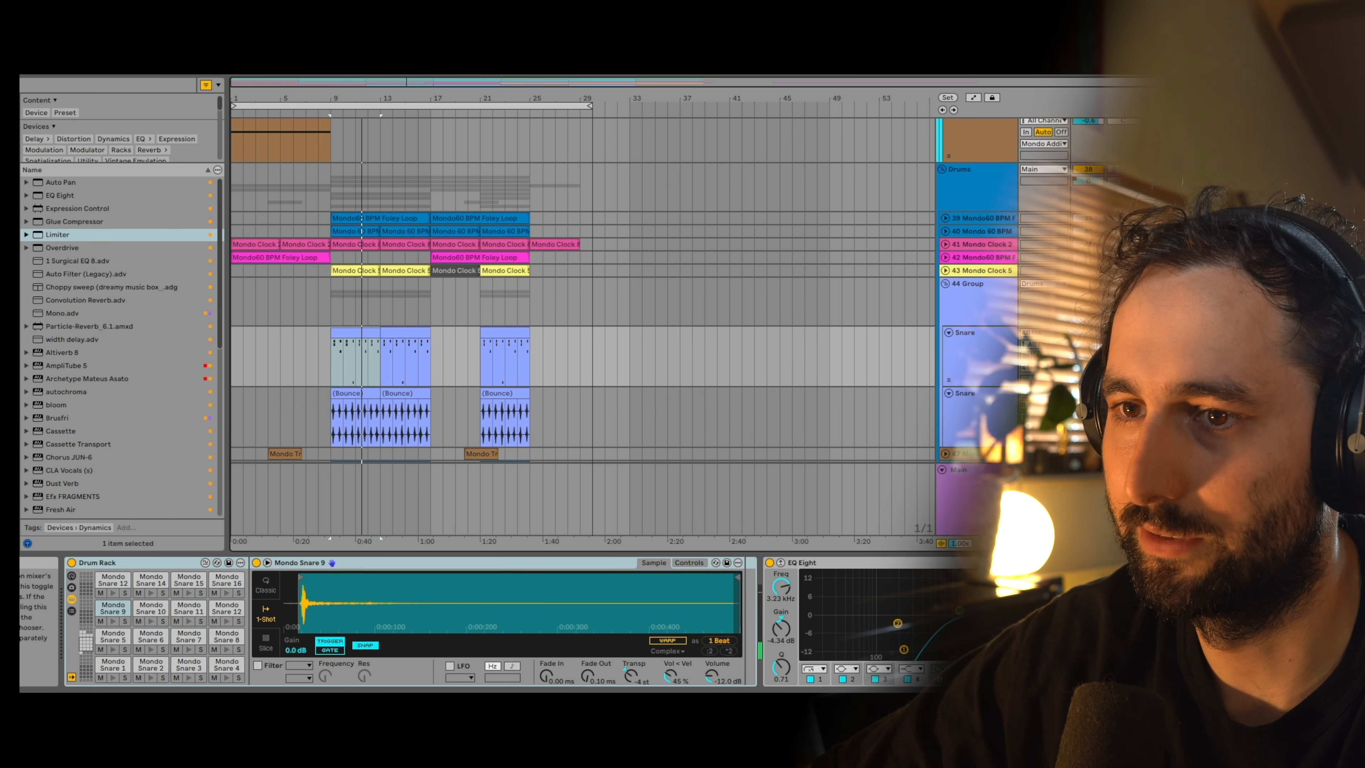
{"action": "left_click", "coordinate": [1113, 393]}
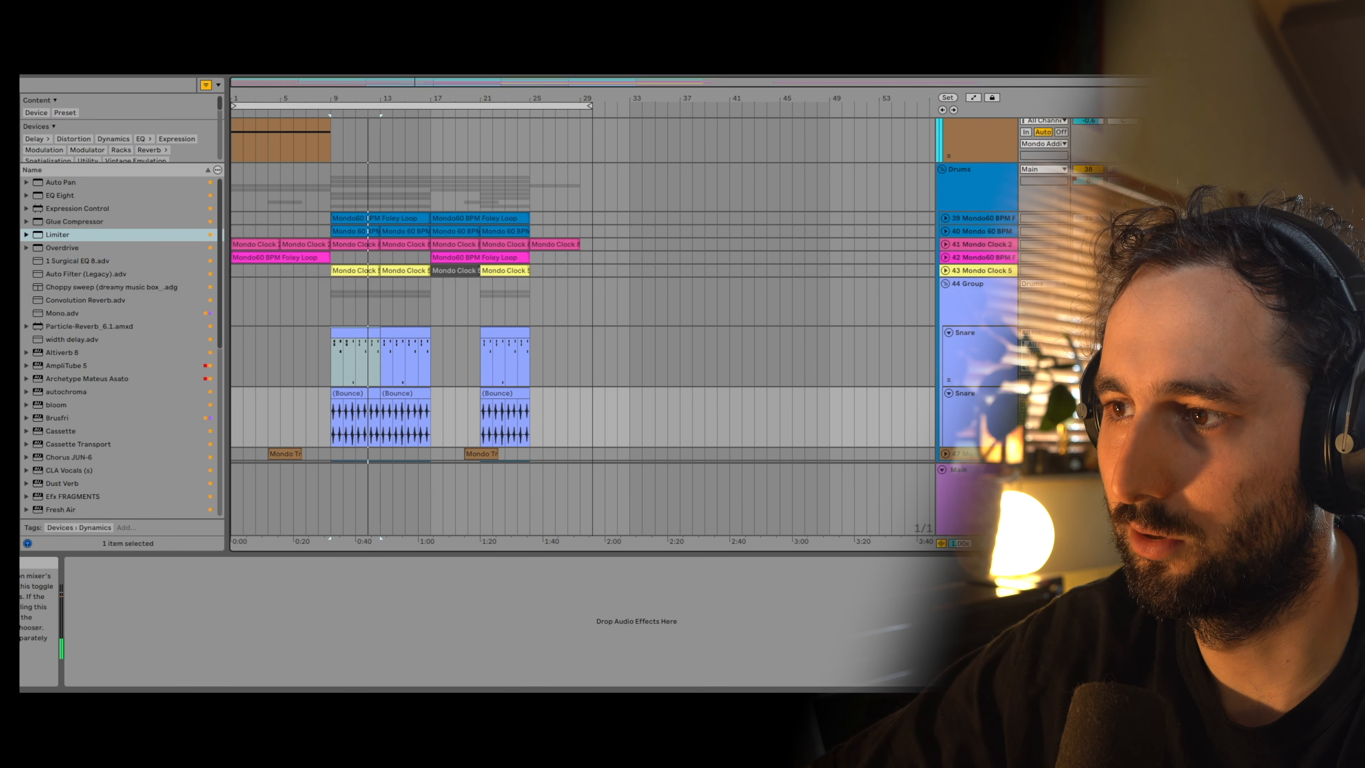
{"action": "left_click", "coordinate": [1113, 284]}
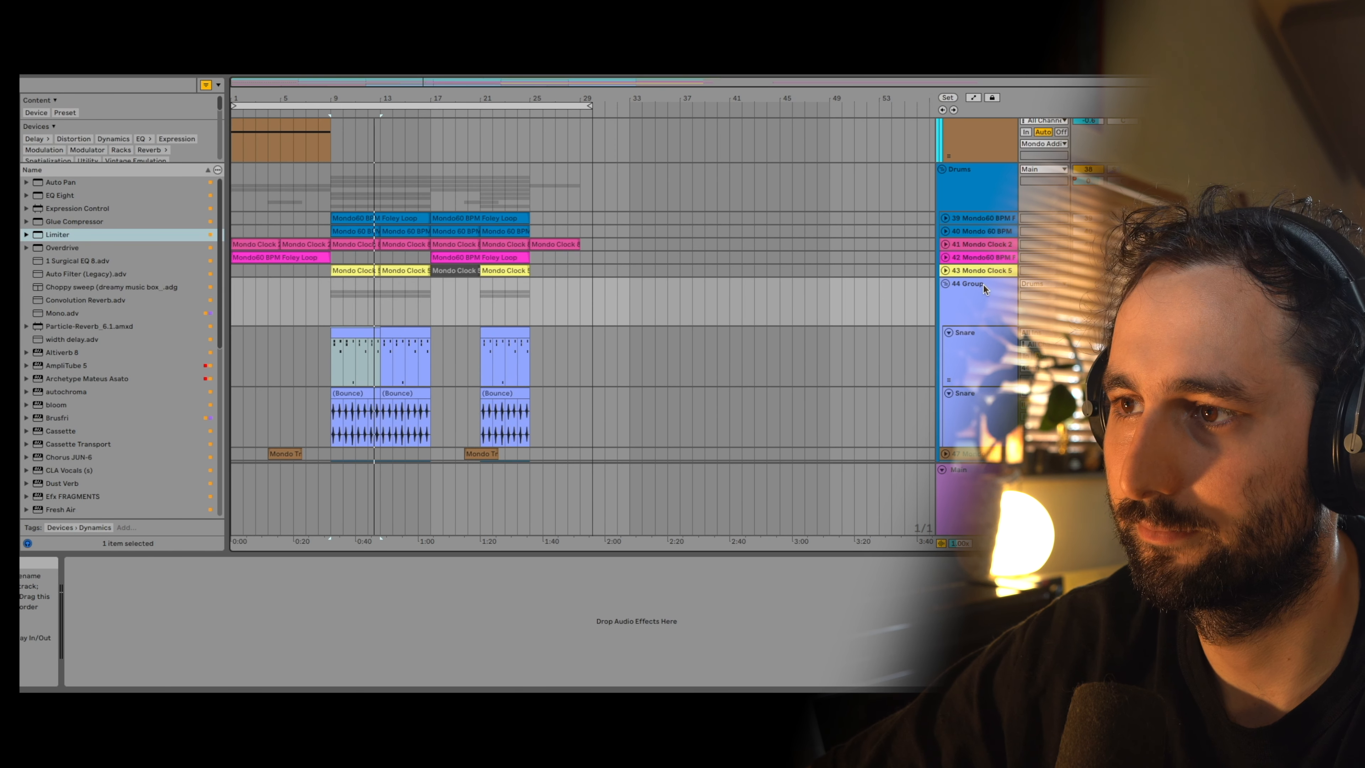
{"action": "left_click", "coordinate": [945, 283]}
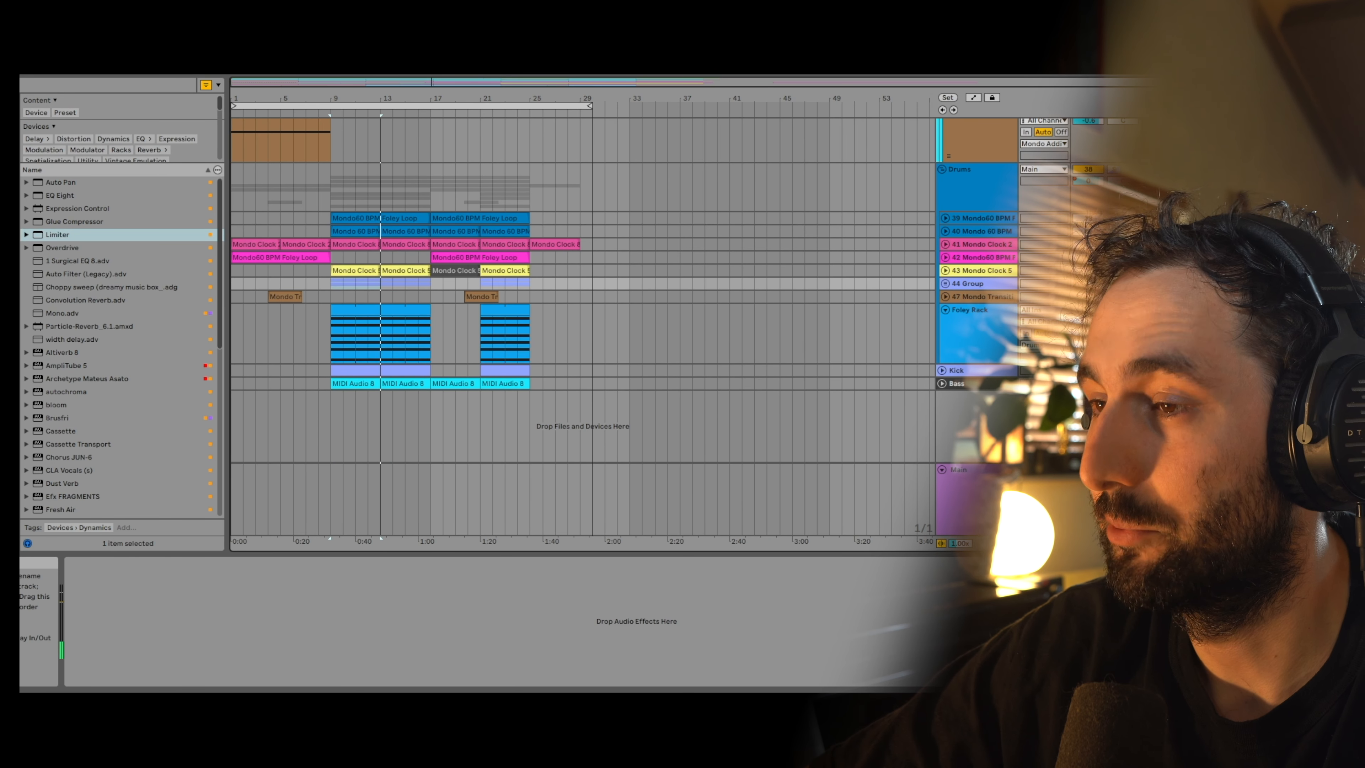
Step: Go through tracks 43, 41, 40 and 39 in the Drums group to view their devices, ending on the Kick track
{"action": "left_click", "coordinate": [378, 265]}
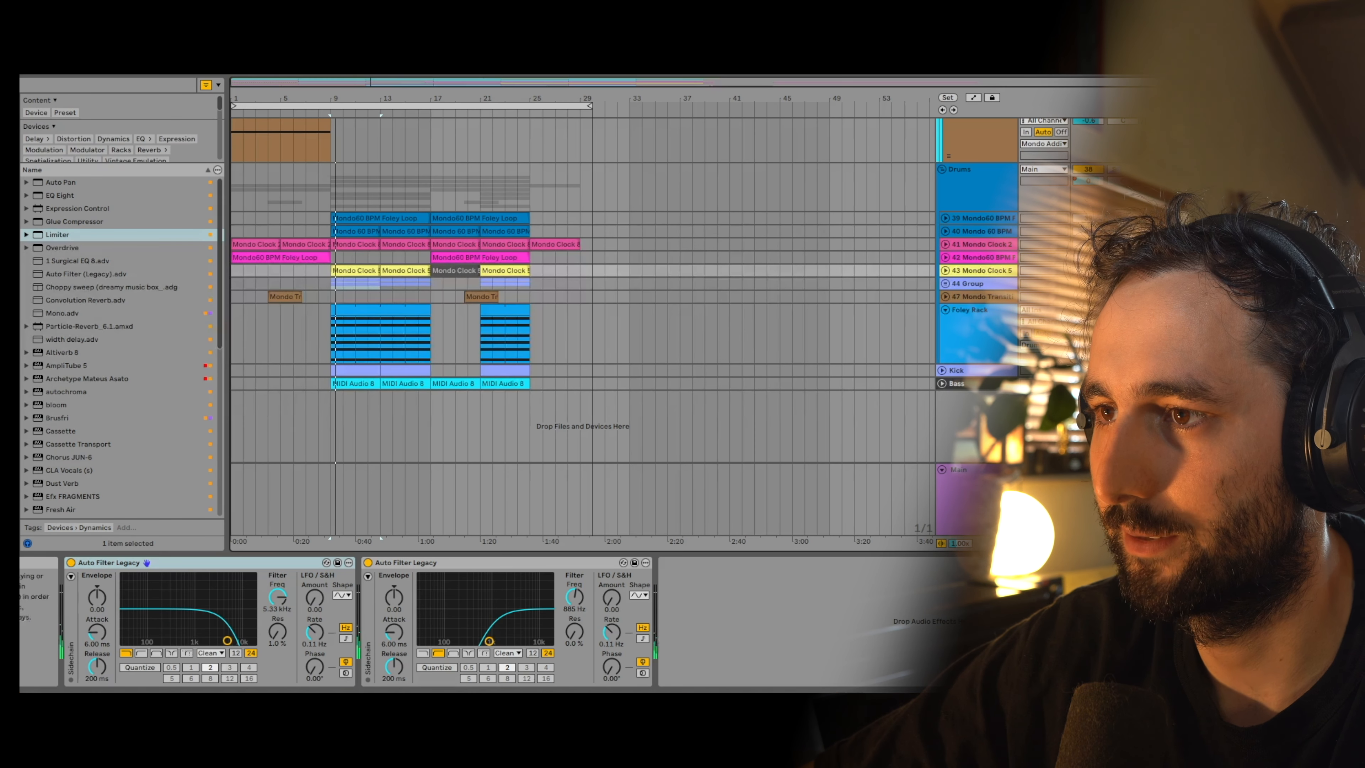
{"action": "left_click", "coordinate": [1113, 245]}
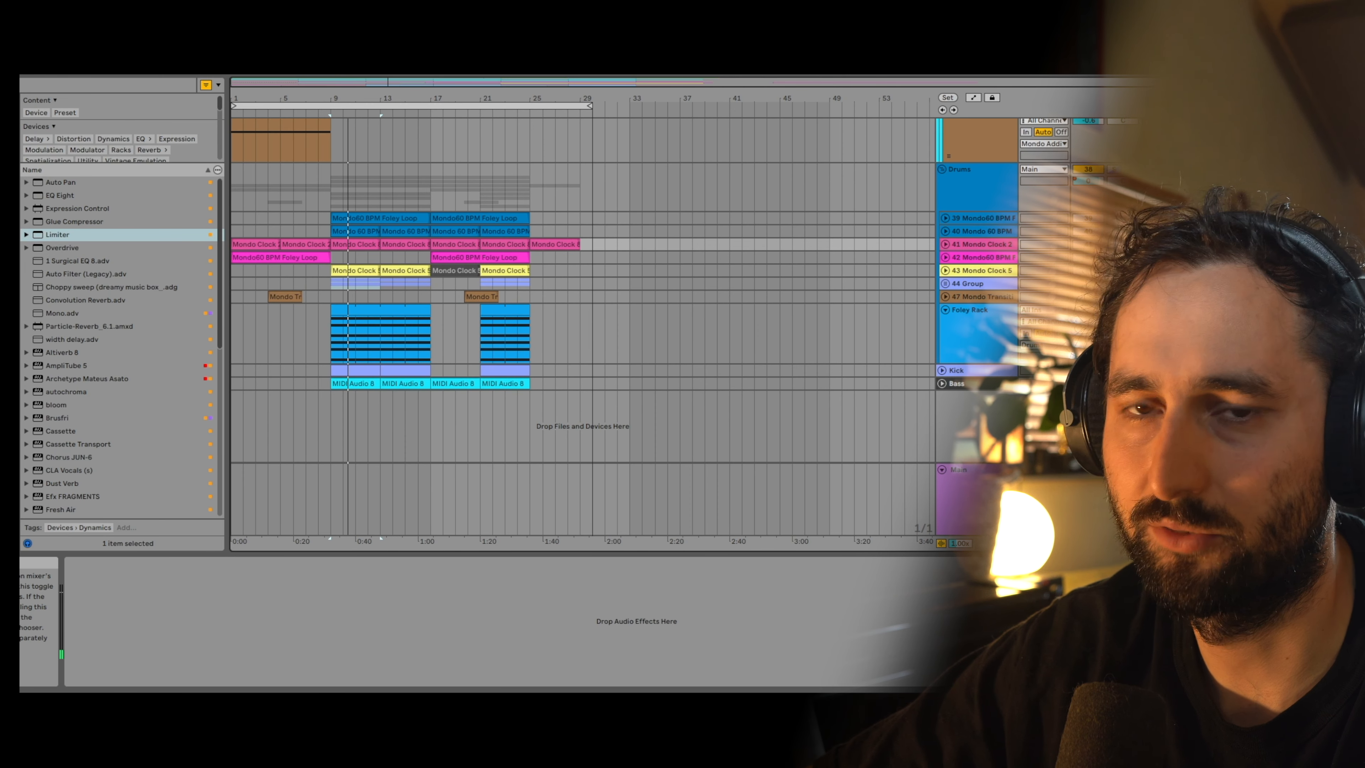
{"action": "left_click", "coordinate": [1113, 231]}
{"action": "left_click", "coordinate": [1114, 218]}
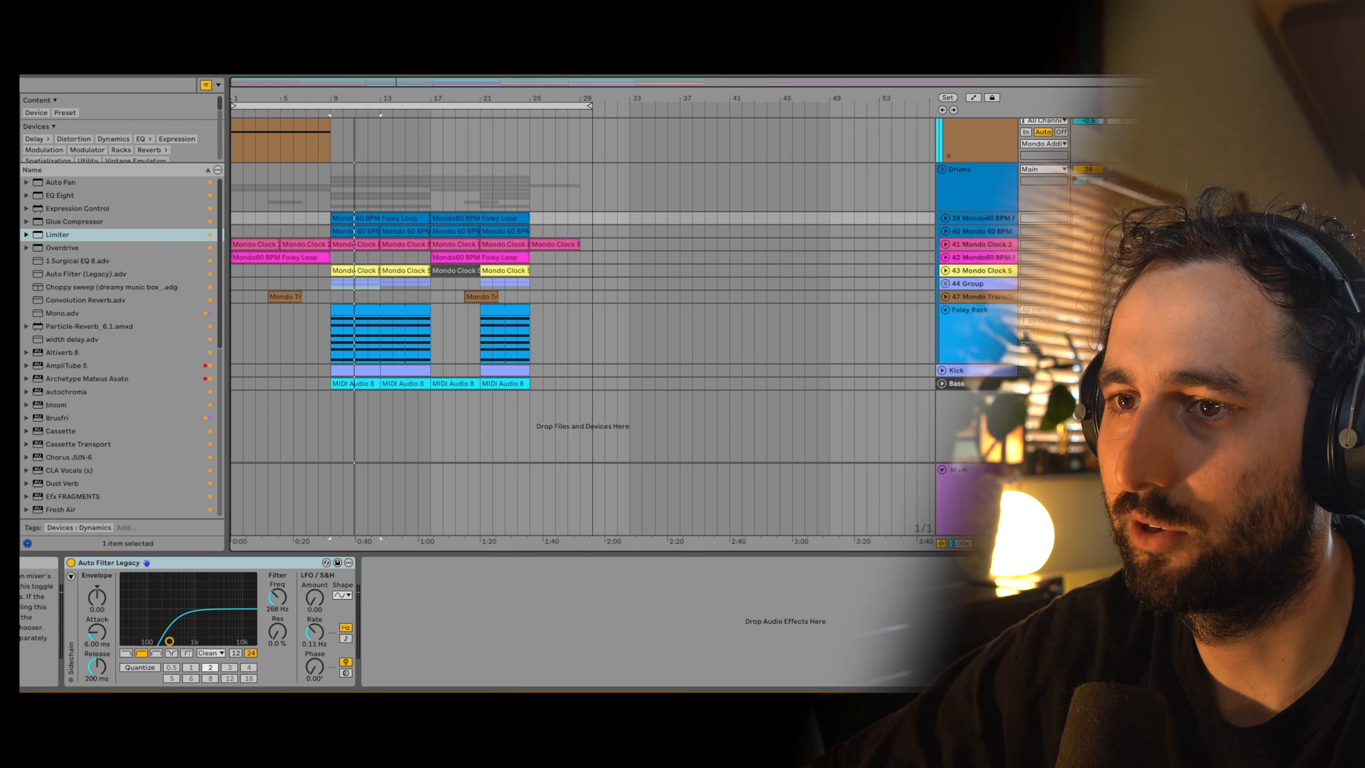
{"action": "left_click", "coordinate": [1100, 188]}
{"action": "left_click", "coordinate": [978, 371]}
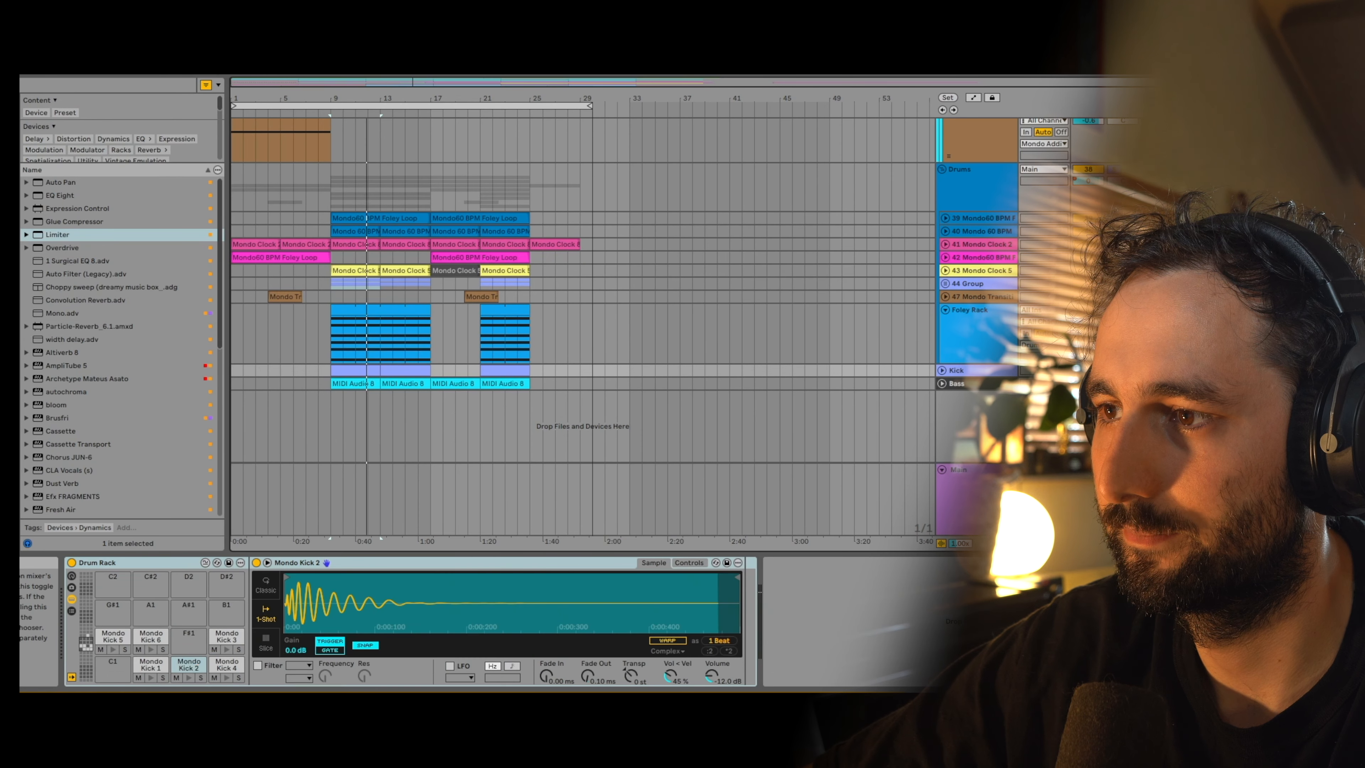
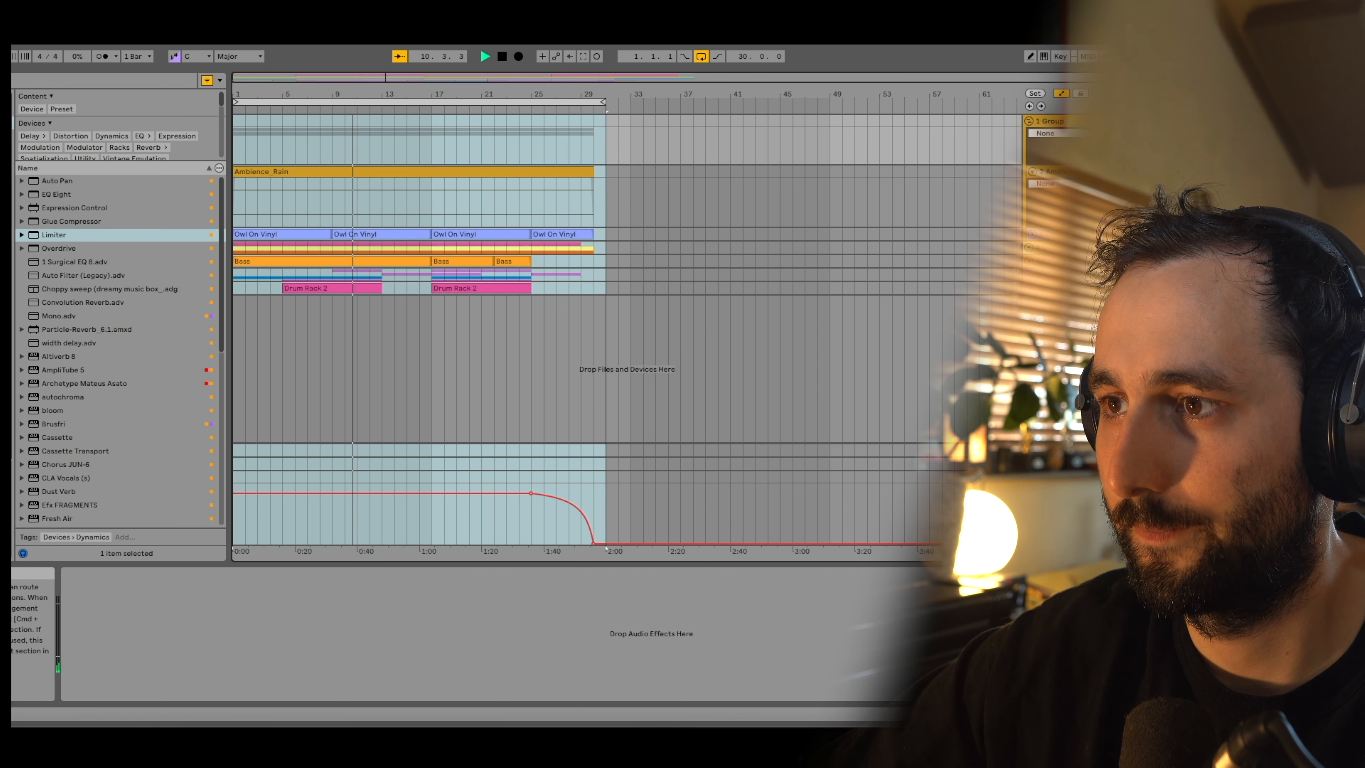
Step: Select the group below the Owl On Vinyl track to view its effects, and unfold it down to the Guitar_1 clip
{"action": "left_click", "coordinate": [1062, 248]}
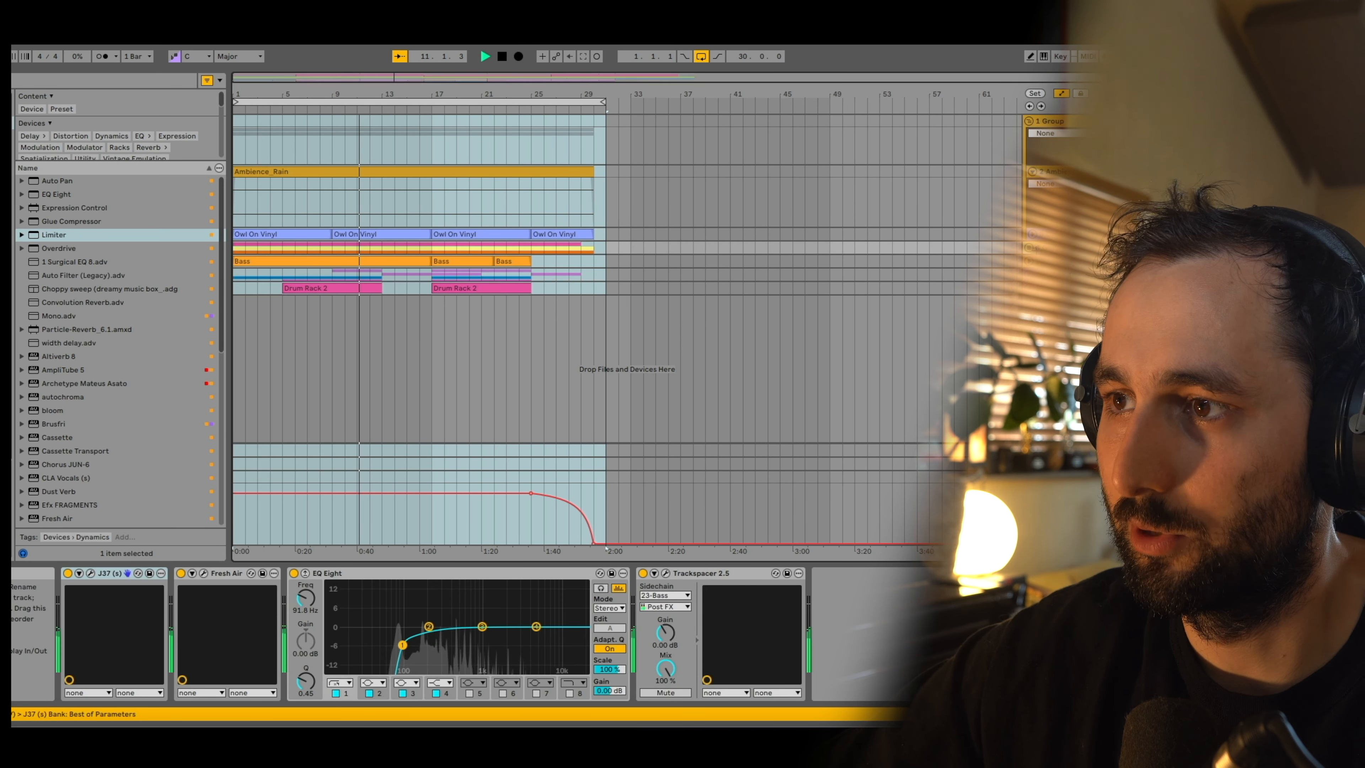
{"action": "left_click", "coordinate": [1029, 248]}
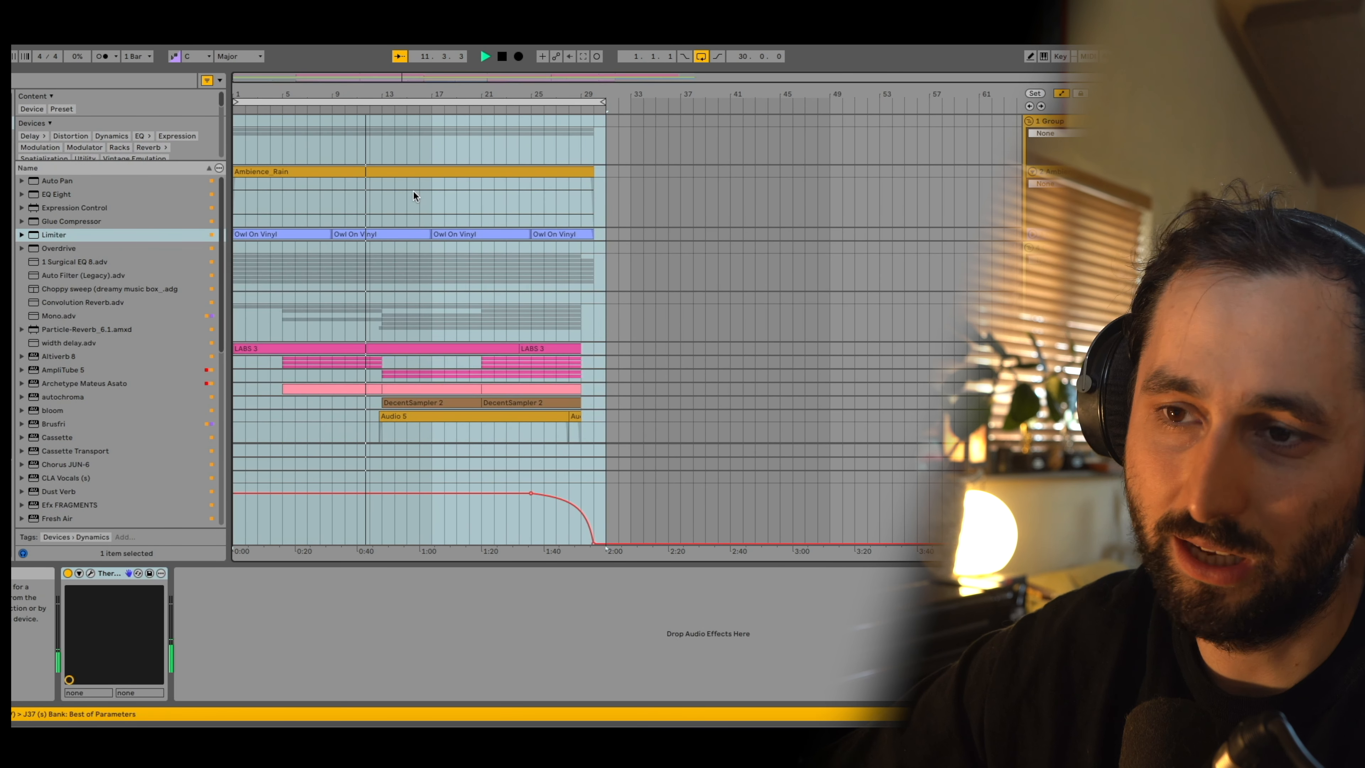
{"action": "scroll", "coordinate": [479, 204], "scroll_direction": "down", "scroll_amount": 1}
{"action": "scroll", "coordinate": [601, 214], "scroll_direction": "down", "scroll_amount": 4}
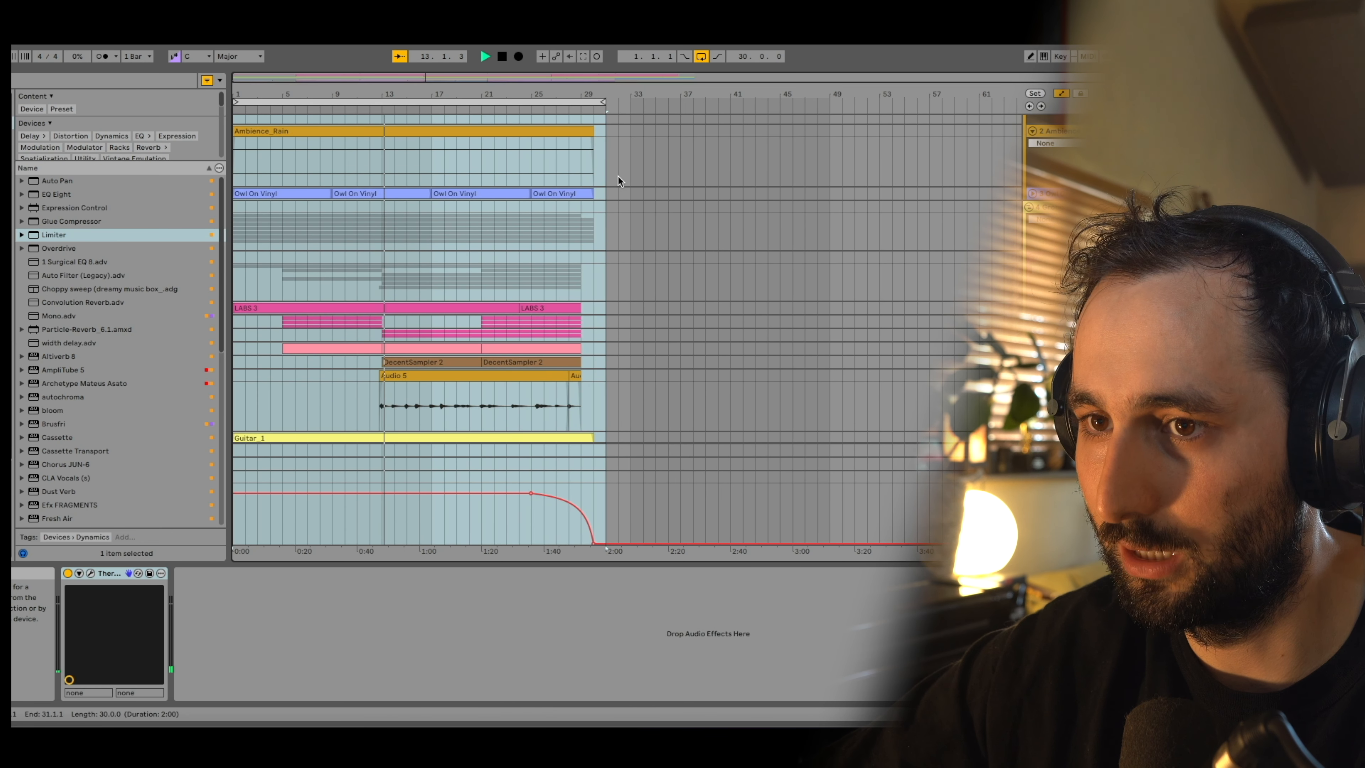
Step: Open the Archetype Mateus Asato plug-in on the 16-Audio track, view its amp and cabinet section, and close the plug-in
{"action": "left_click", "coordinate": [1161, 375]}
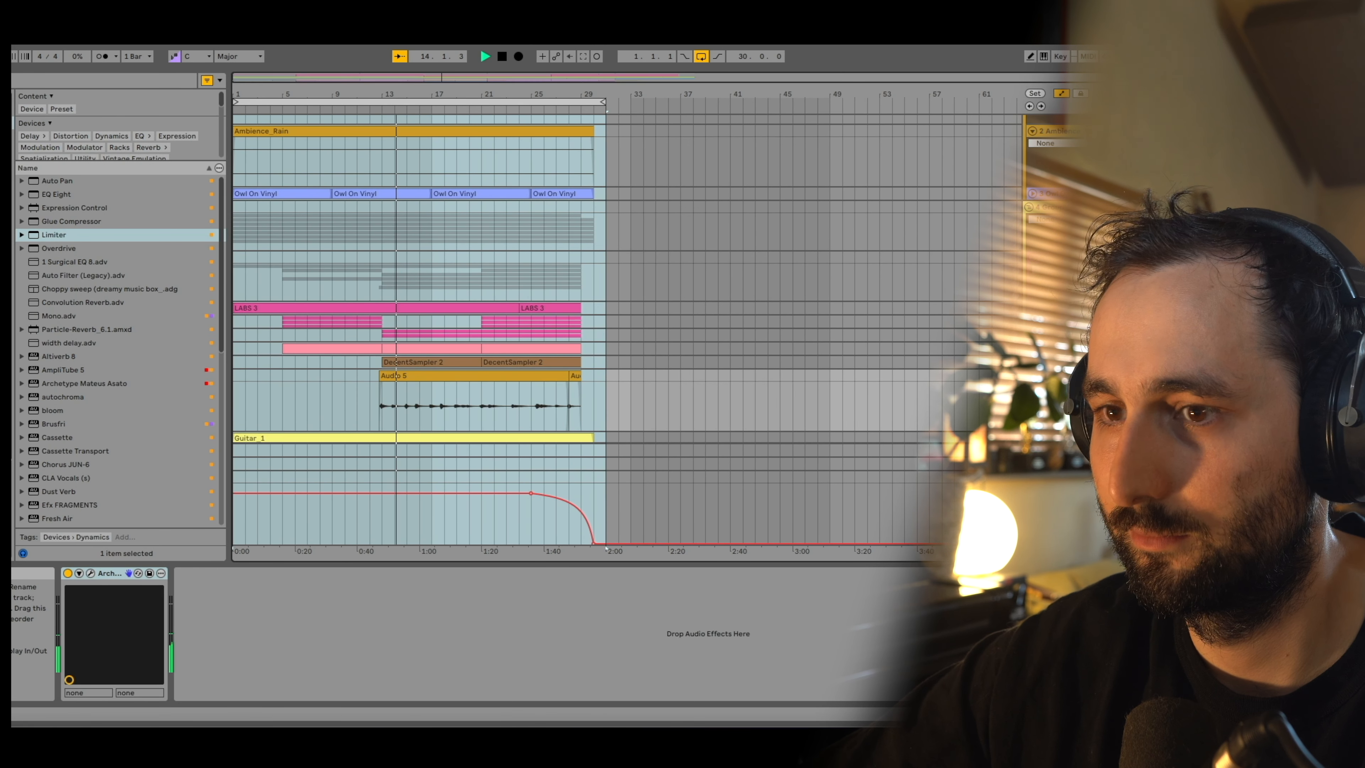
{"action": "left_click", "coordinate": [80, 574]}
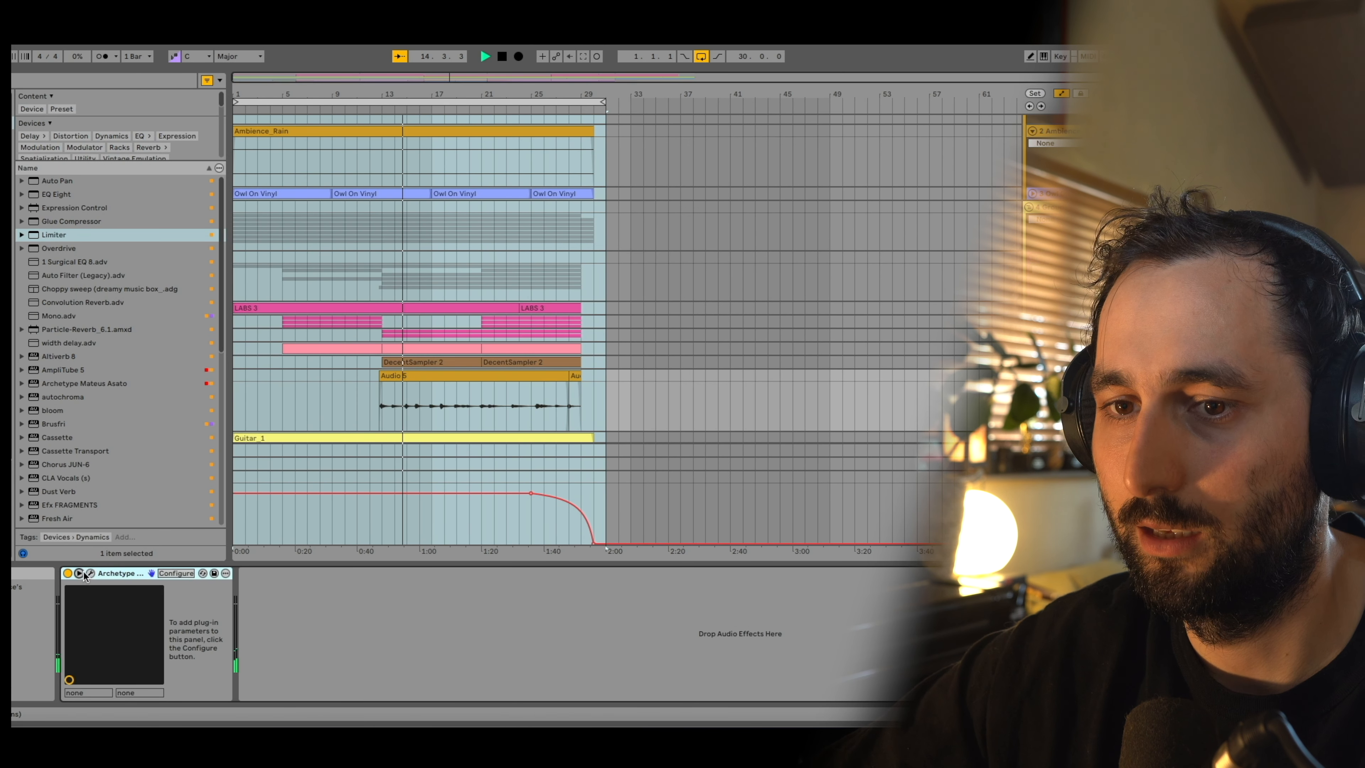
{"action": "left_click", "coordinate": [90, 573]}
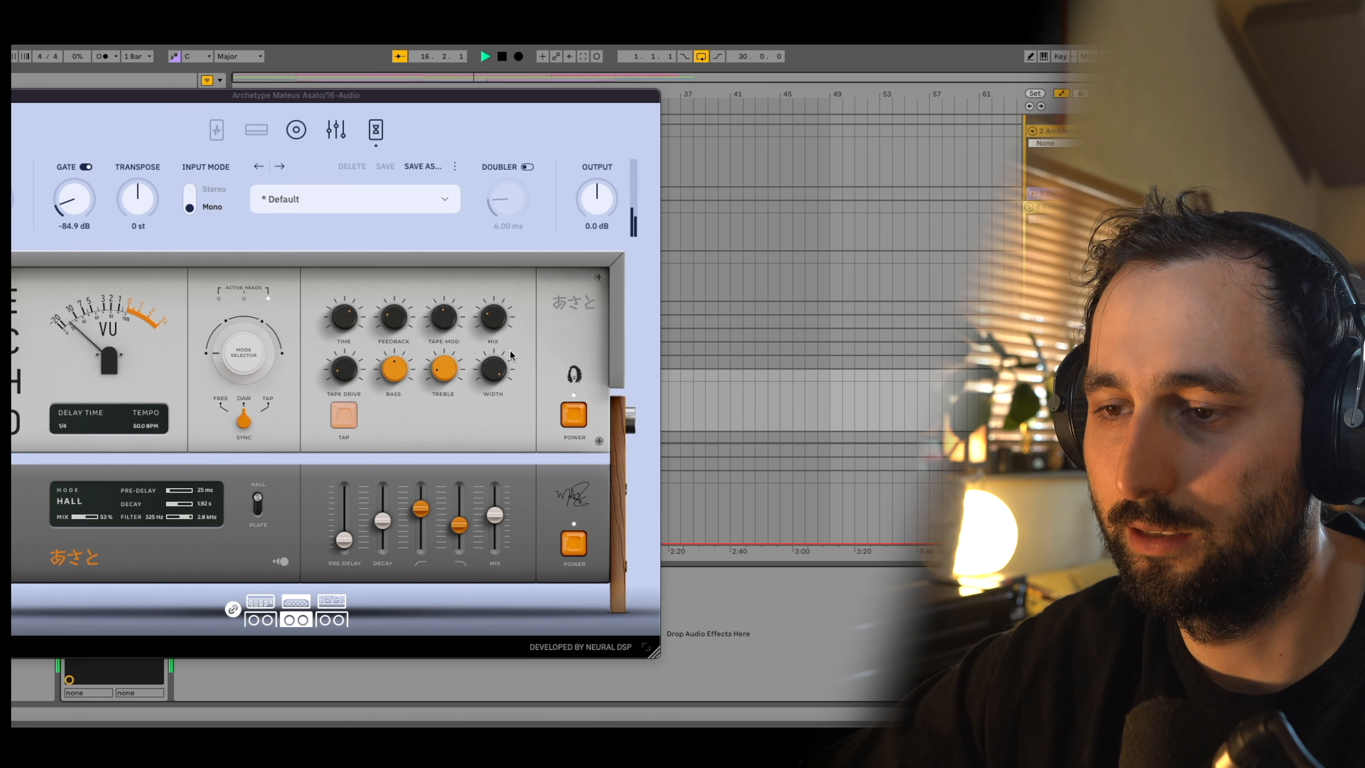
{"action": "left_click", "coordinate": [296, 130]}
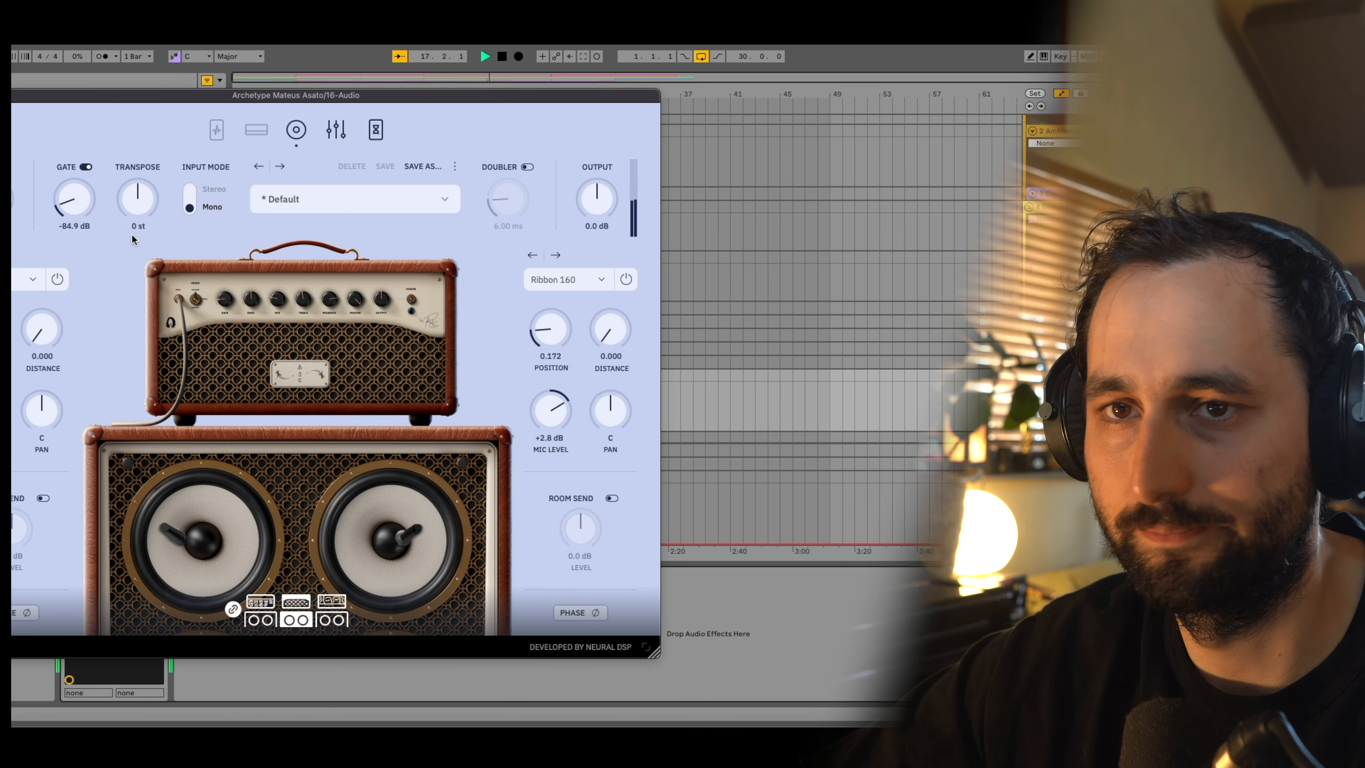
{"action": "key", "text": "super+w"}
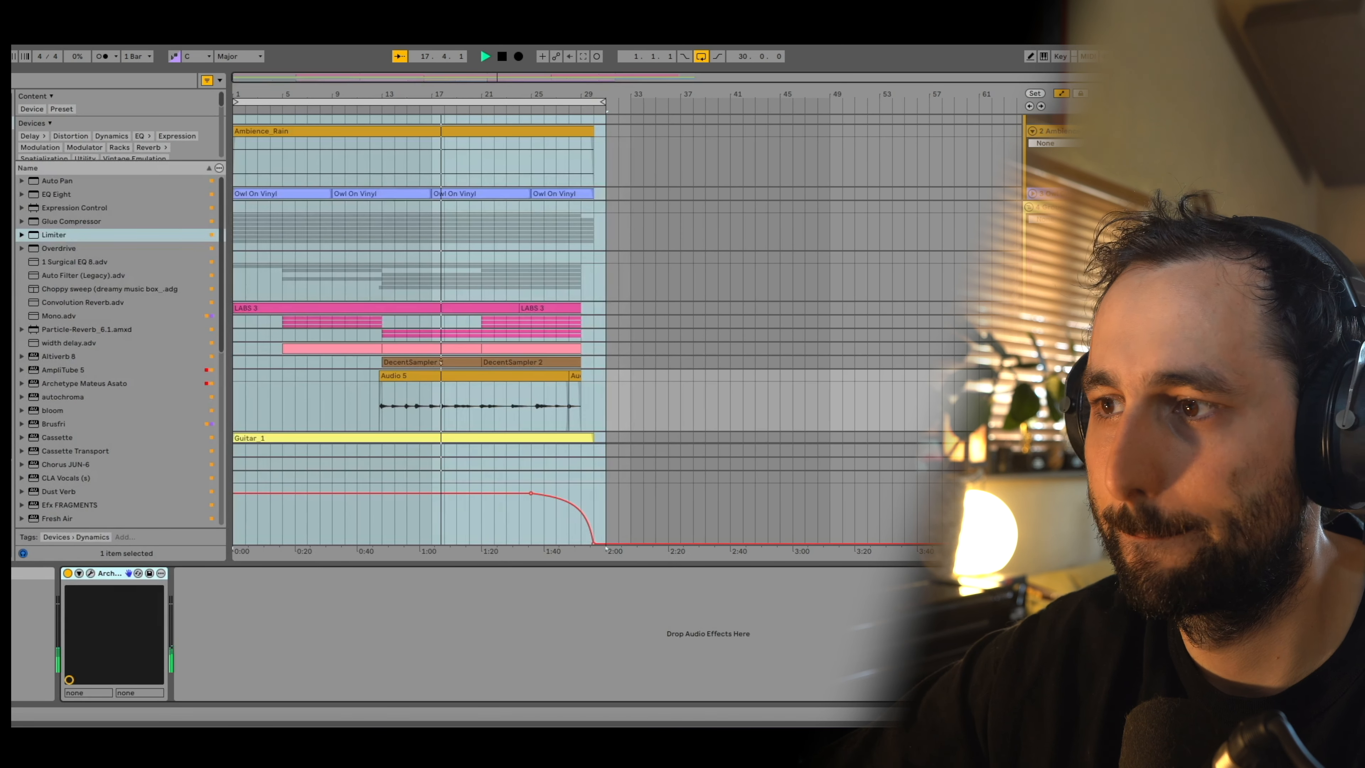
Step: Unfold the 15-DecentSampler track, select its first clip, view the DecentSampler plug-in and close it, and check the track's Dust Verb
{"action": "left_click", "coordinate": [1070, 362]}
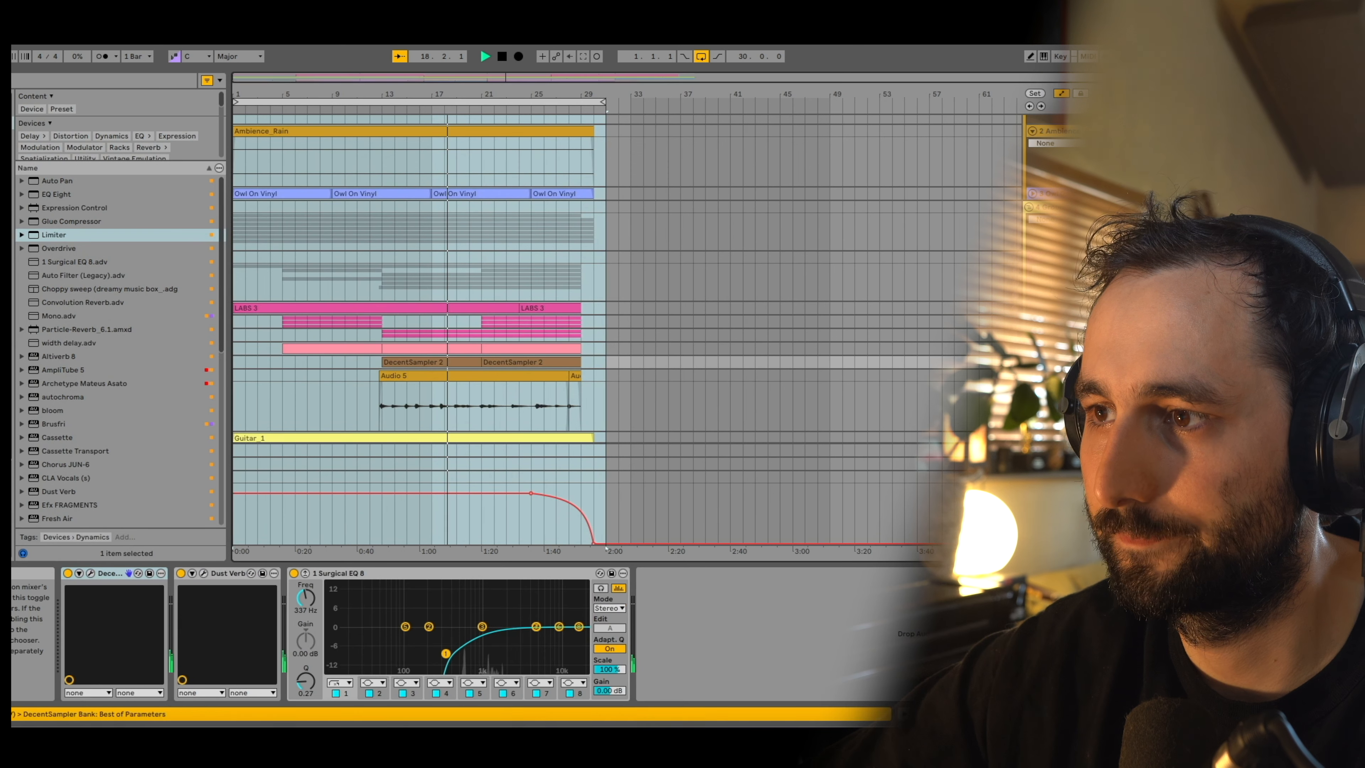
{"action": "left_click", "coordinate": [1032, 362]}
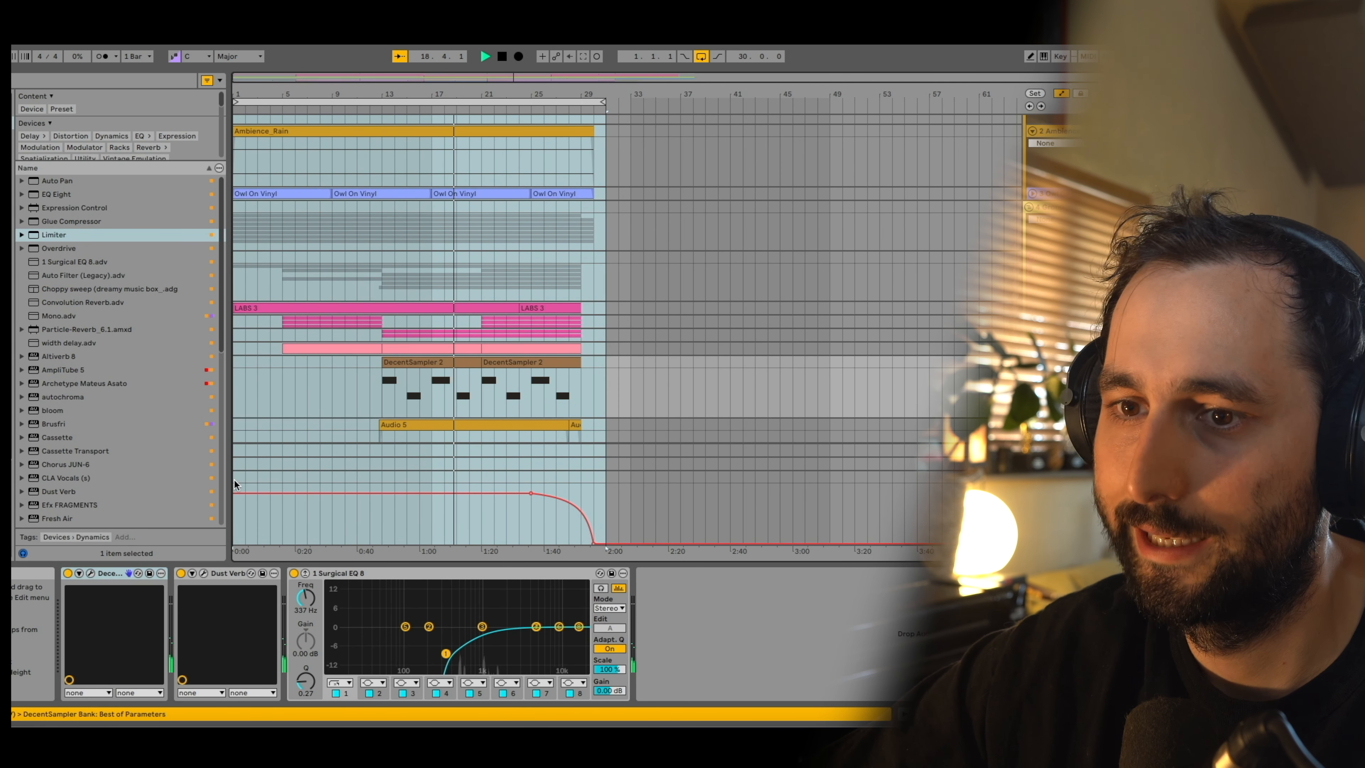
{"action": "left_click", "coordinate": [472, 366]}
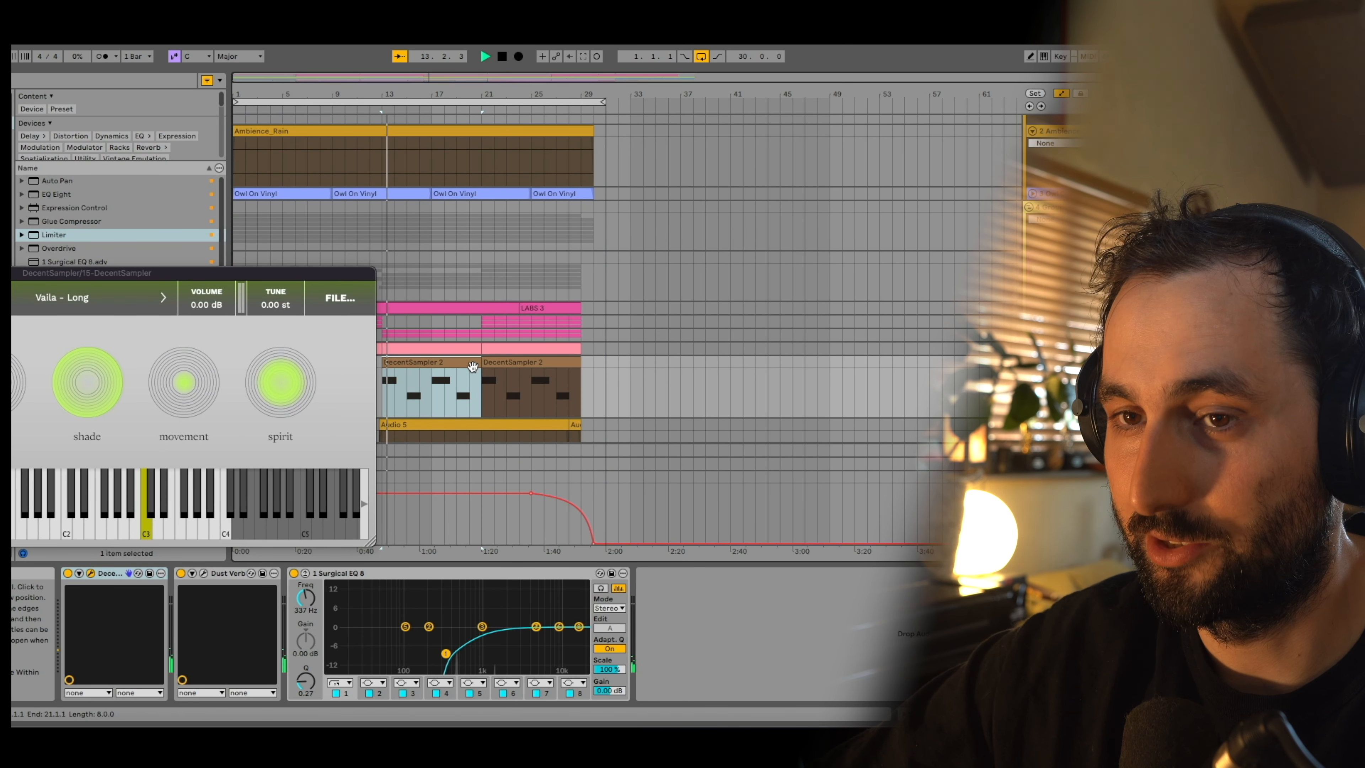
{"action": "left_click_drag", "start_coordinate": [90, 270], "coordinate": [292, 217]}
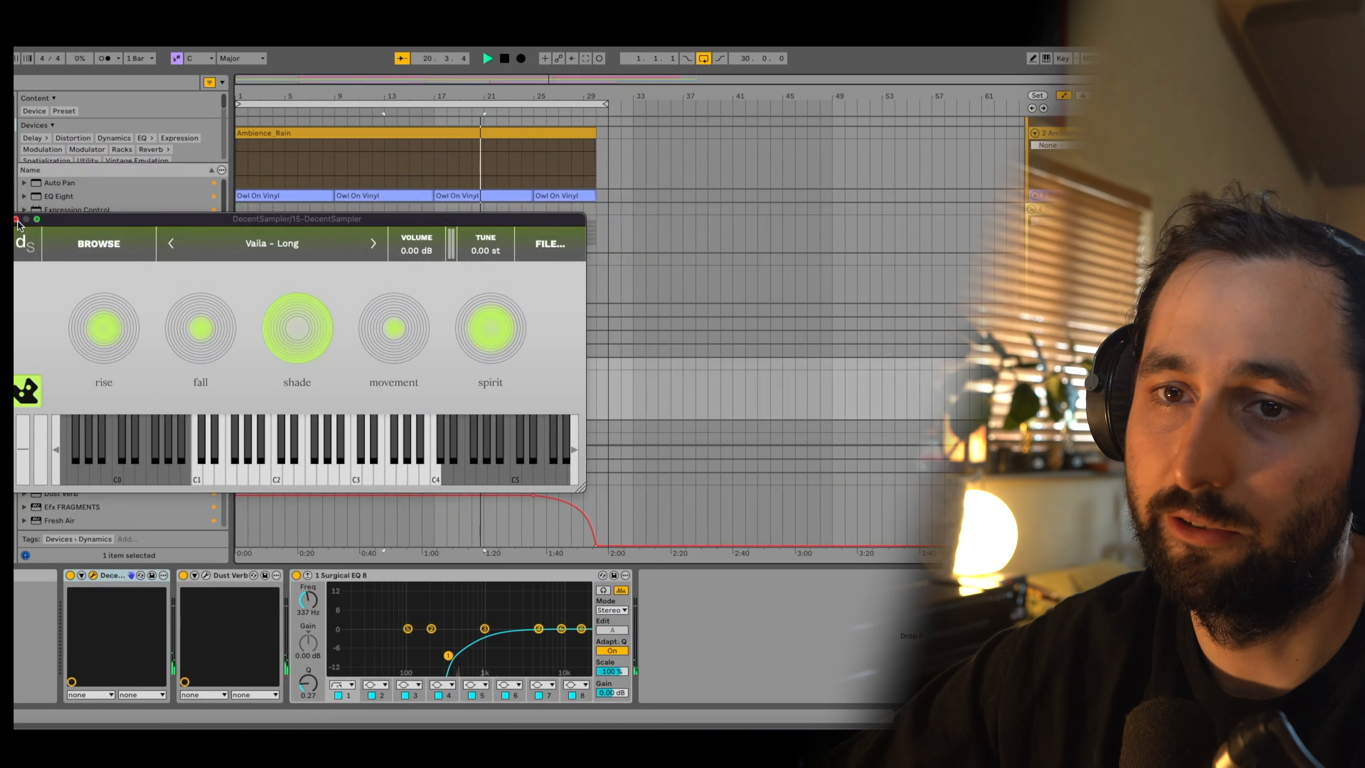
{"action": "left_click", "coordinate": [16, 219]}
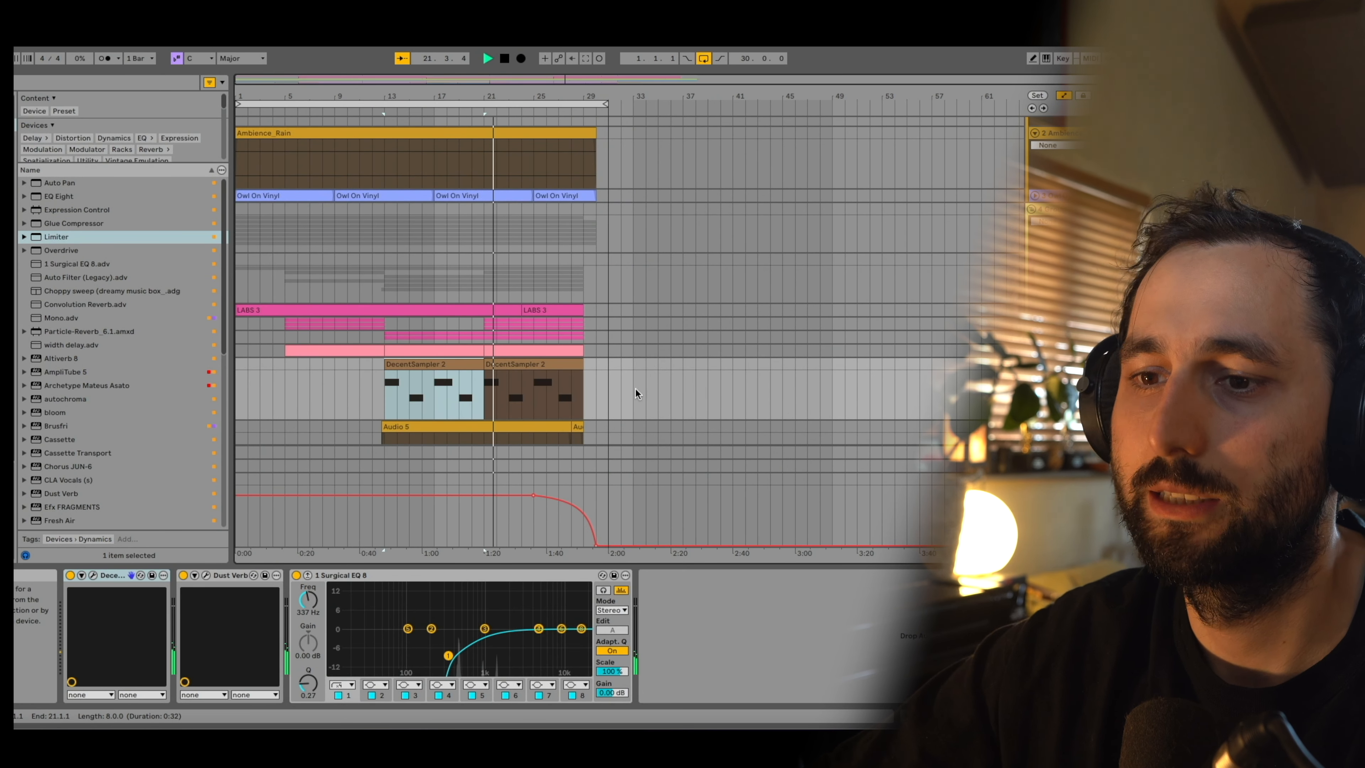
{"action": "left_click", "coordinate": [206, 575]}
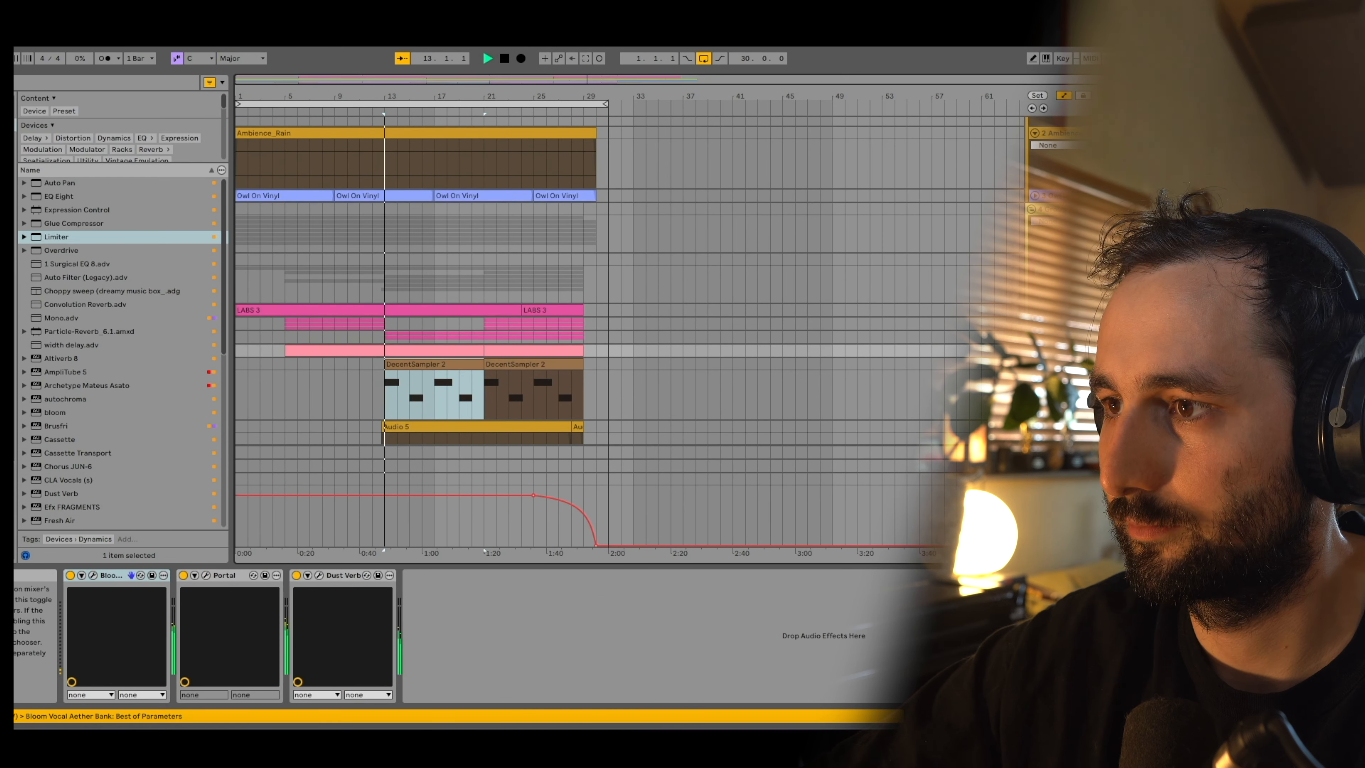
Step: Unfold the 14-Bloom Vocal Aether track, open its Bloom Vocal Aether plug-in to view it, and close the plug-in
{"action": "left_click", "coordinate": [1035, 350]}
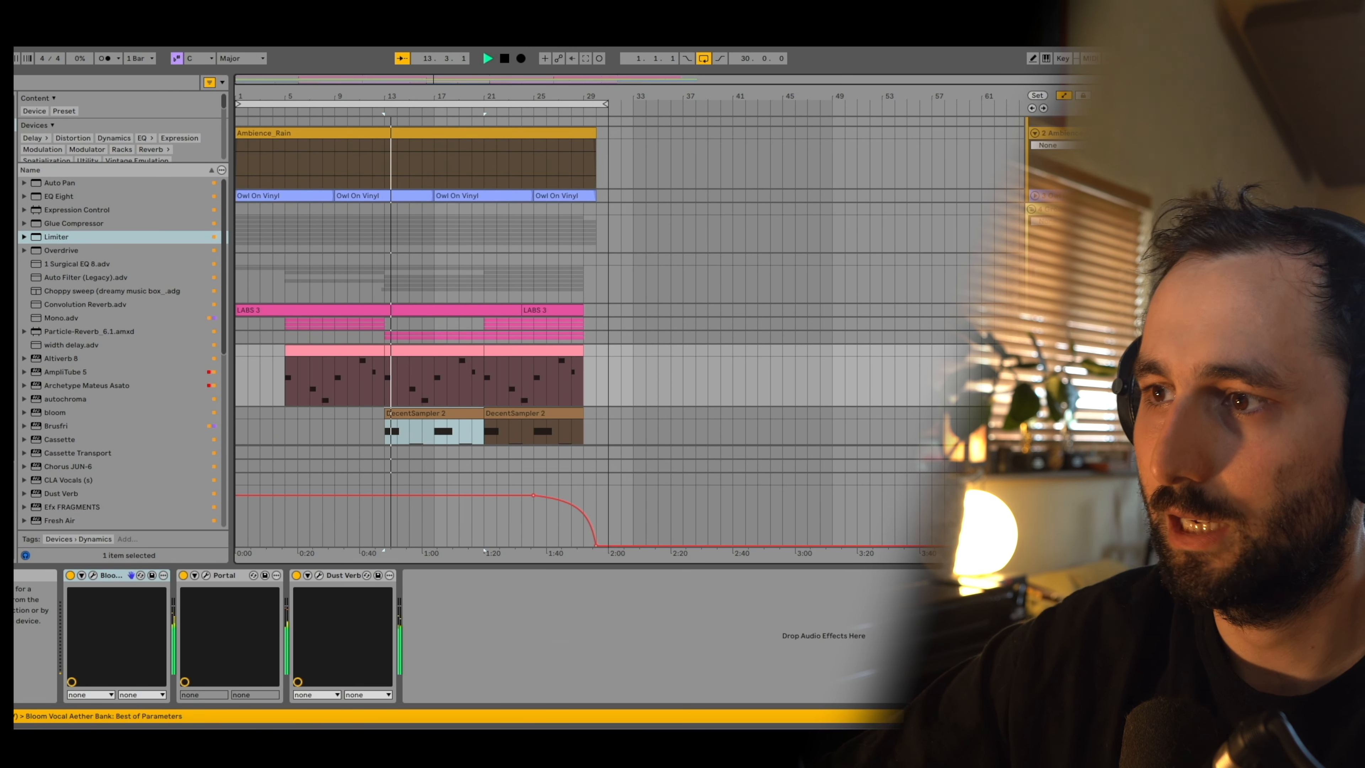
{"action": "left_click", "coordinate": [1062, 351]}
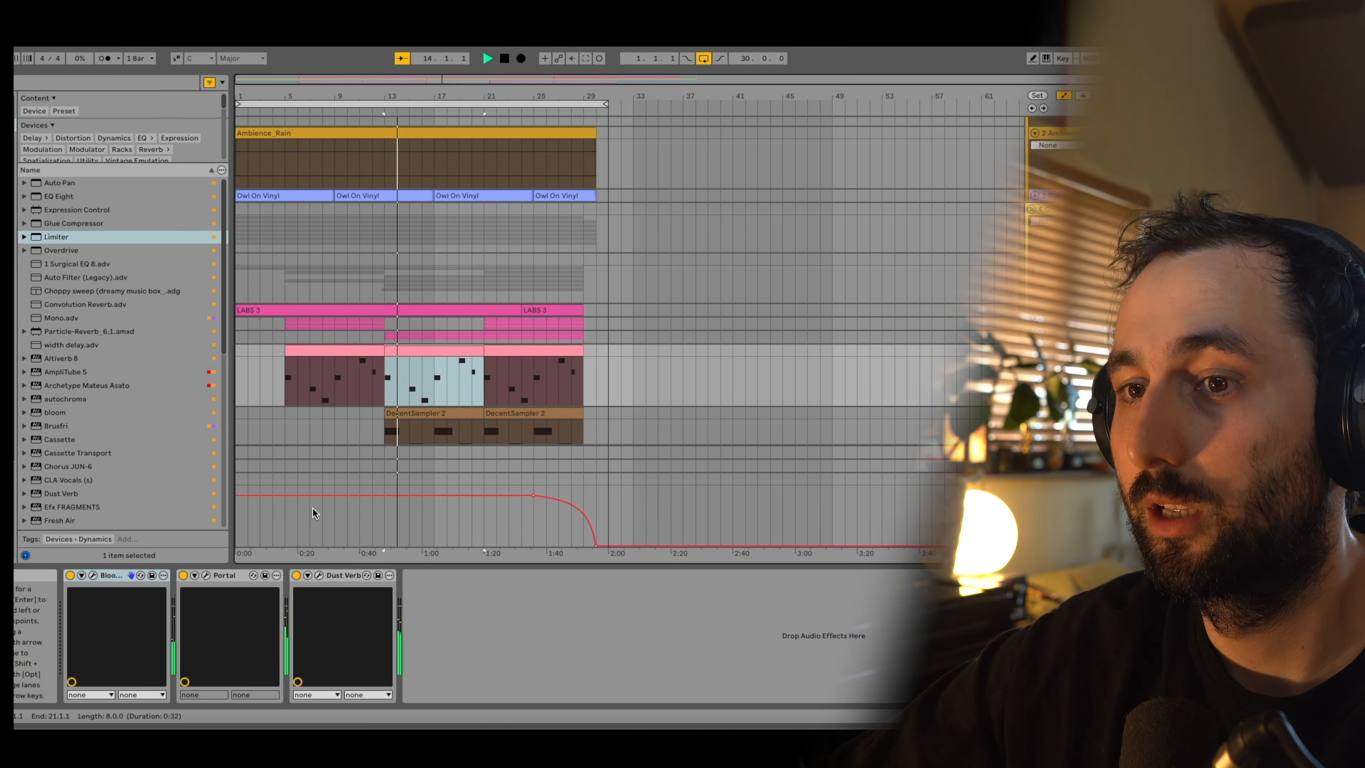
{"action": "left_click", "coordinate": [93, 575]}
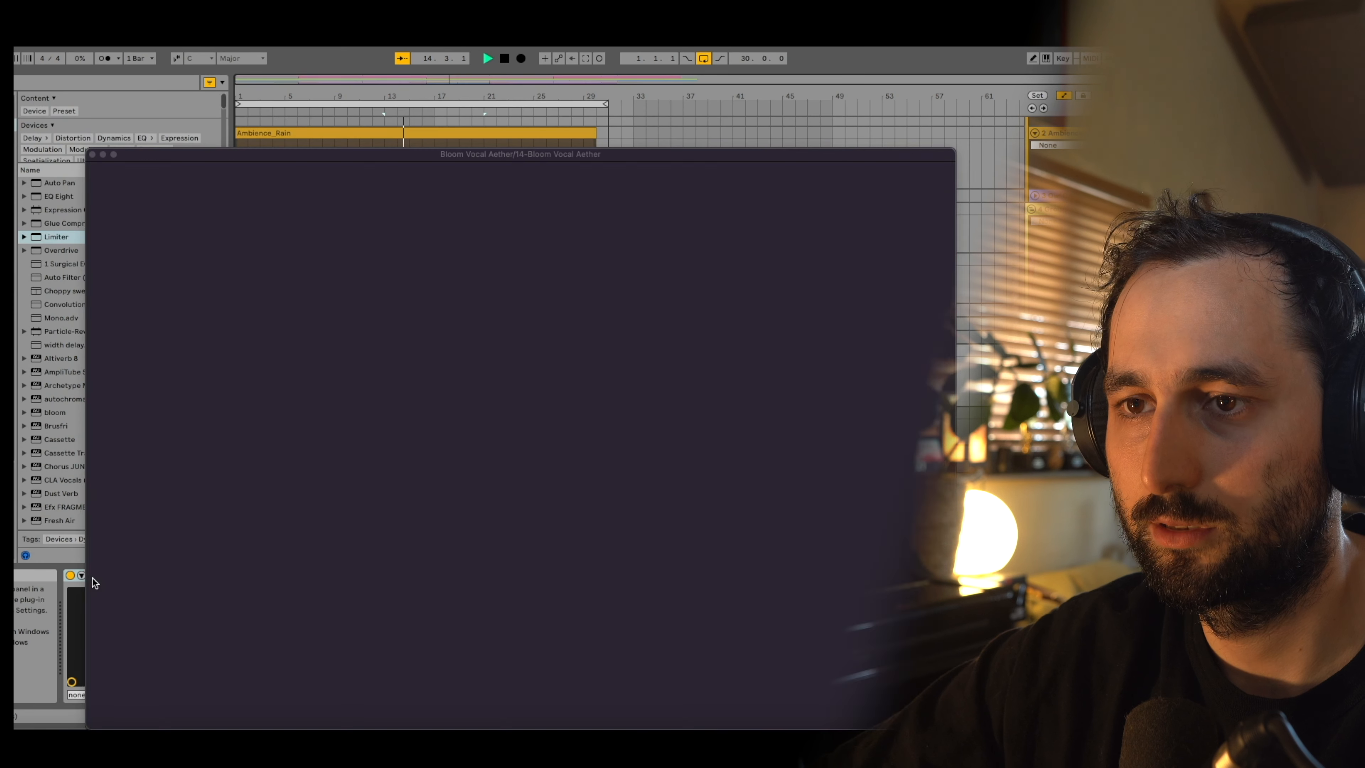
{"action": "left_click", "coordinate": [92, 155]}
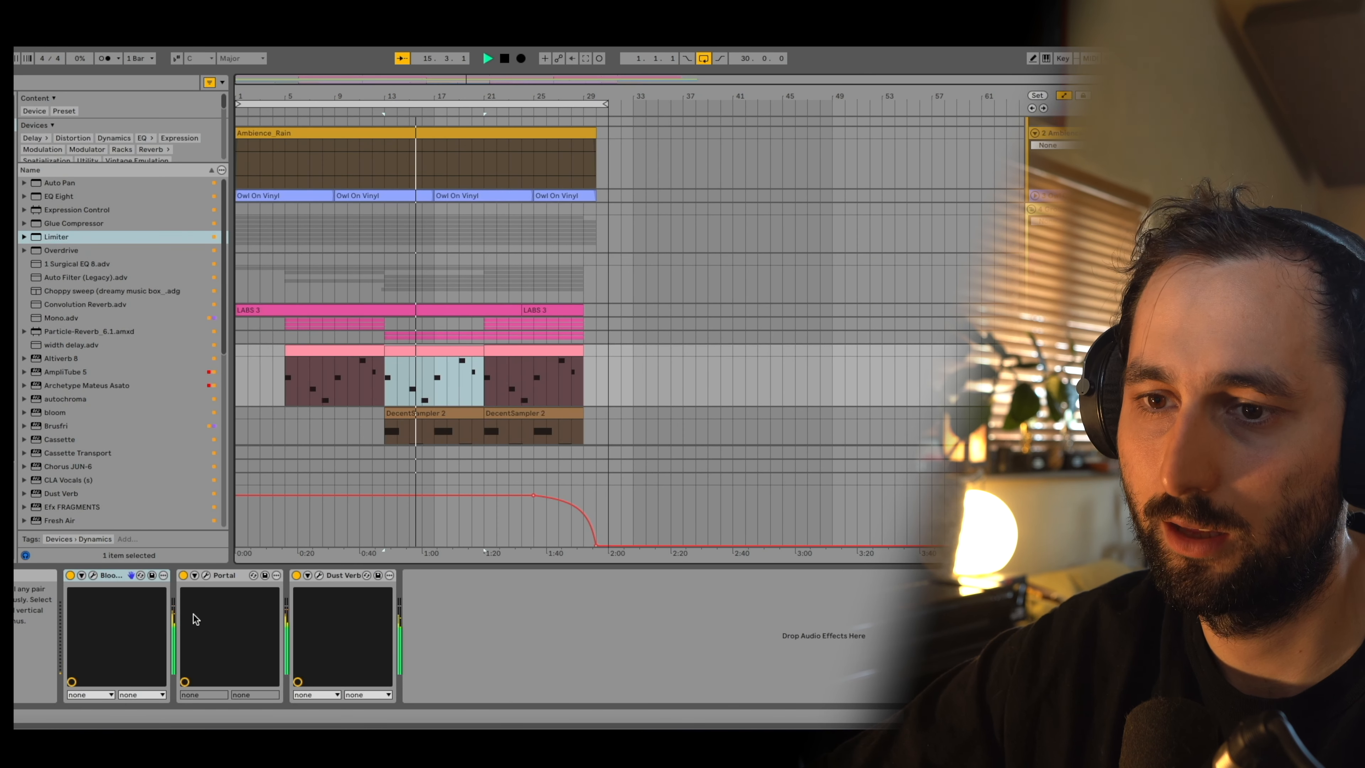
Step: View the Portal and Dust Verb effects on the Bloom Vocal Aether track one after the other
{"action": "left_click", "coordinate": [204, 576]}
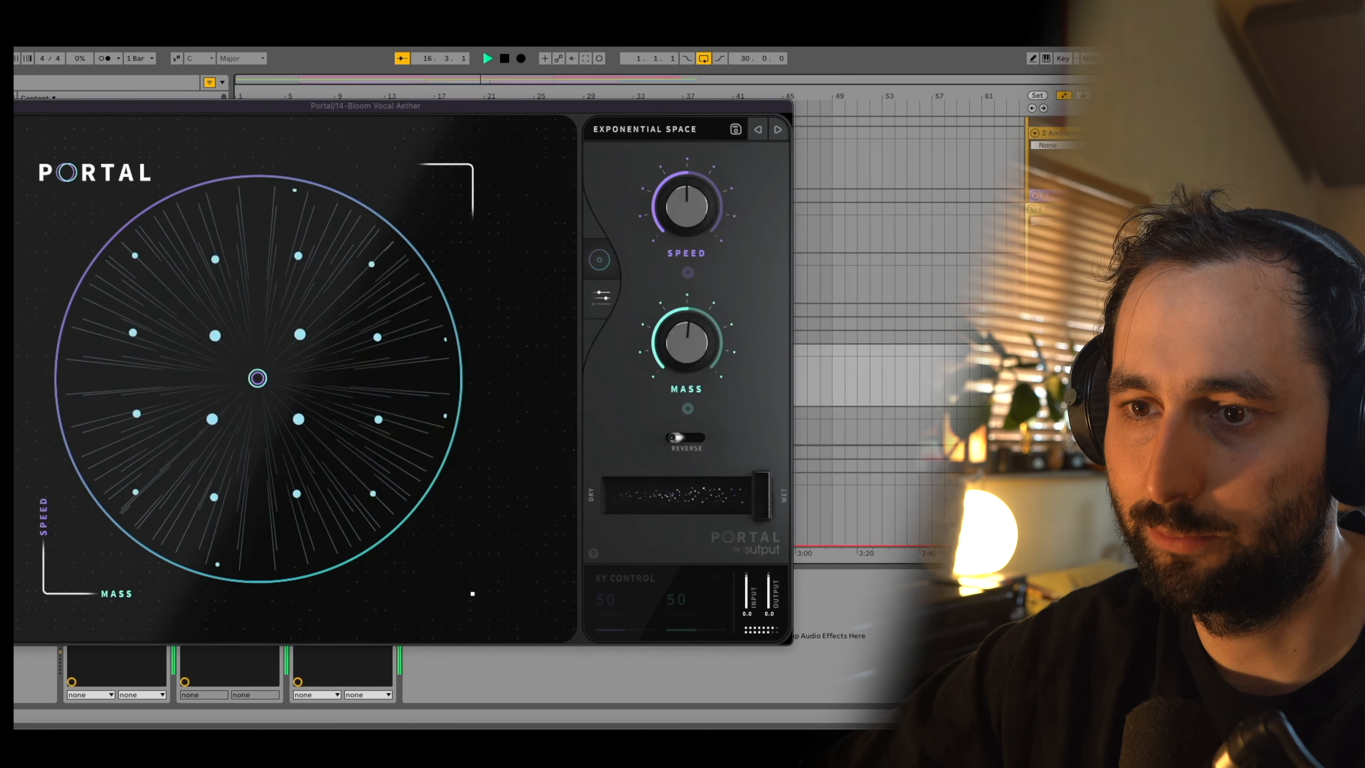
{"action": "left_click", "coordinate": [3, 106]}
{"action": "left_click", "coordinate": [319, 575]}
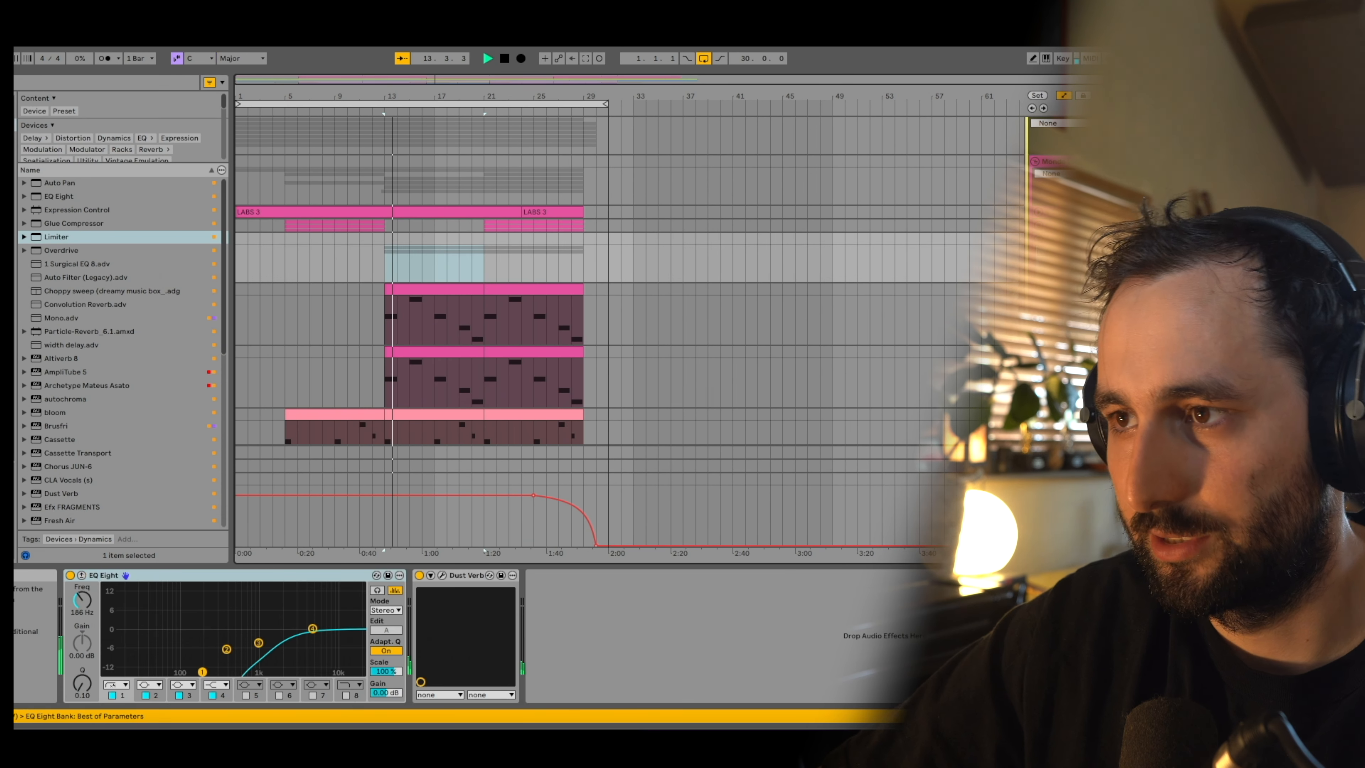
Step: View the LABS plug-in on the 13-LABS track, close it, and collapse the group that contains the track
{"action": "left_click", "coordinate": [186, 575]}
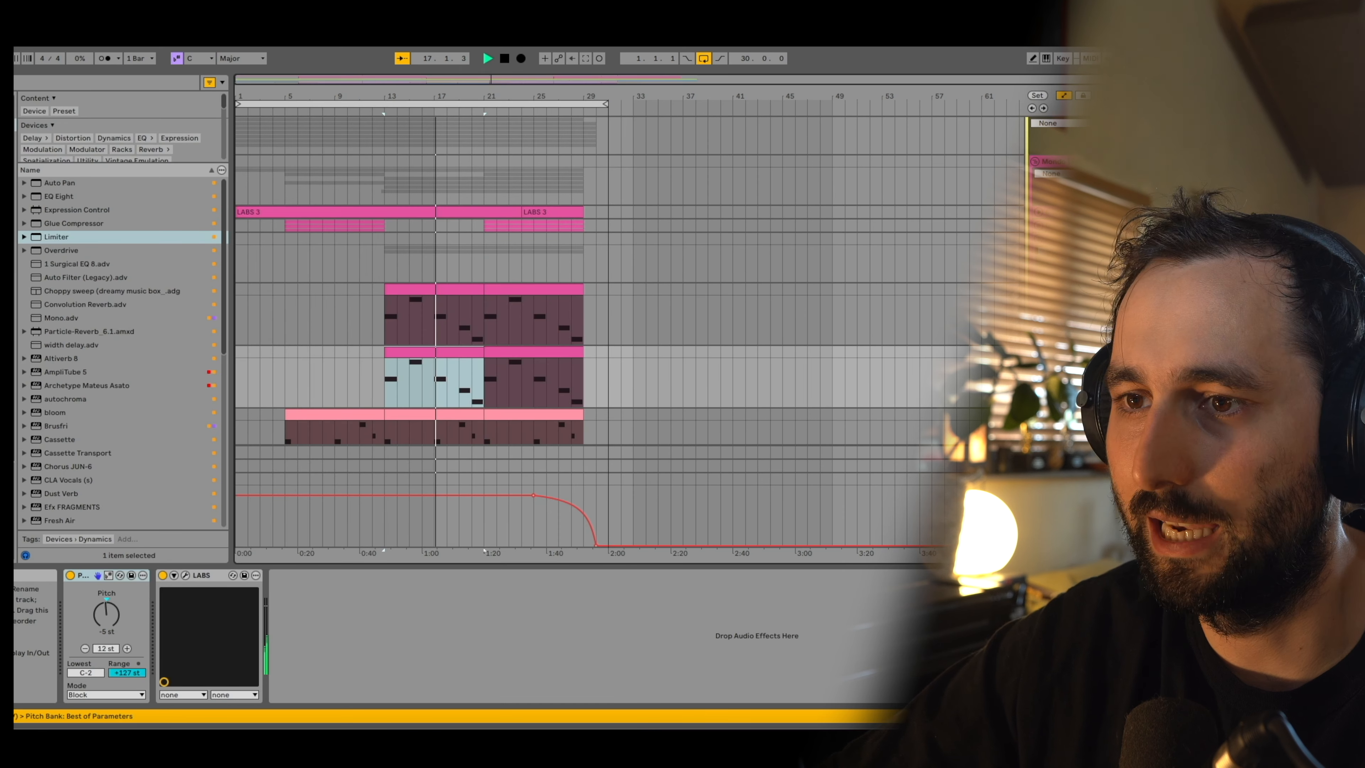
{"action": "left_click", "coordinate": [188, 574]}
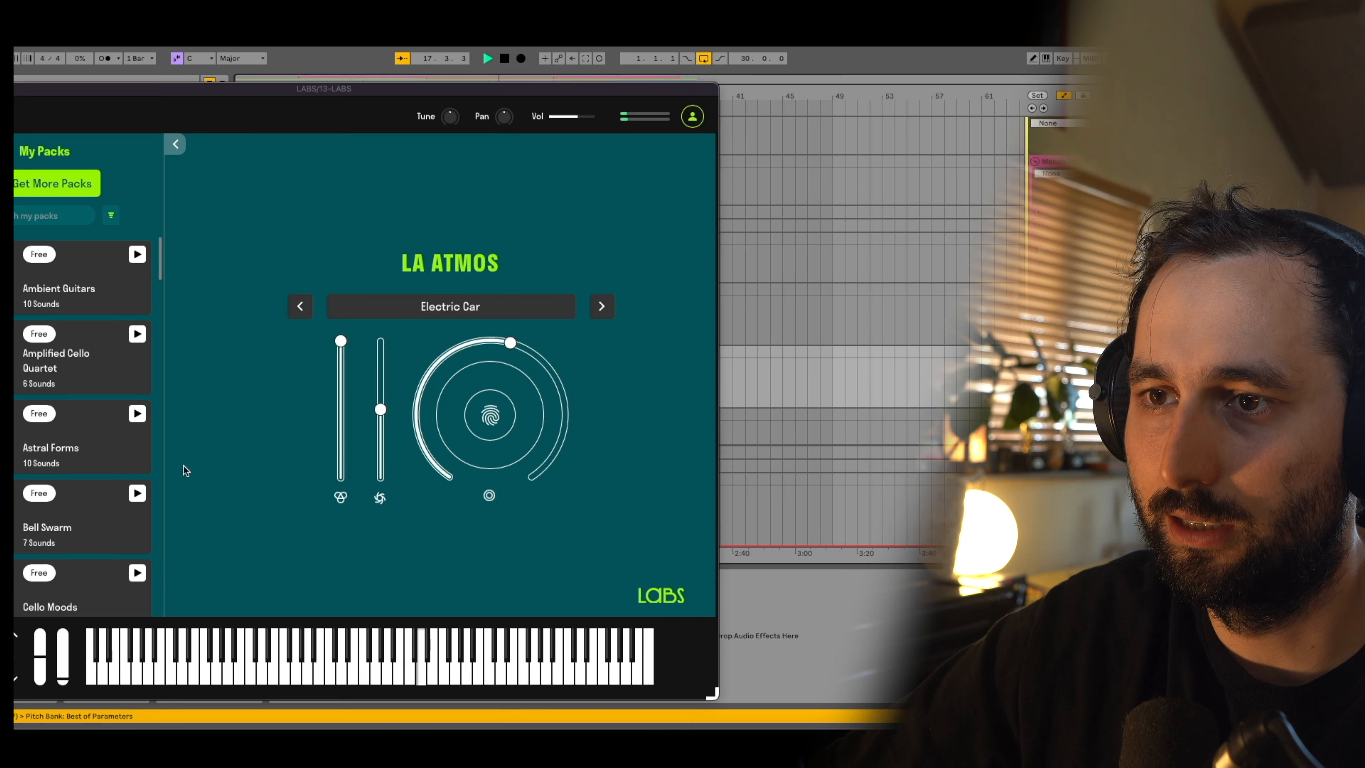
{"action": "key", "text": "super+w"}
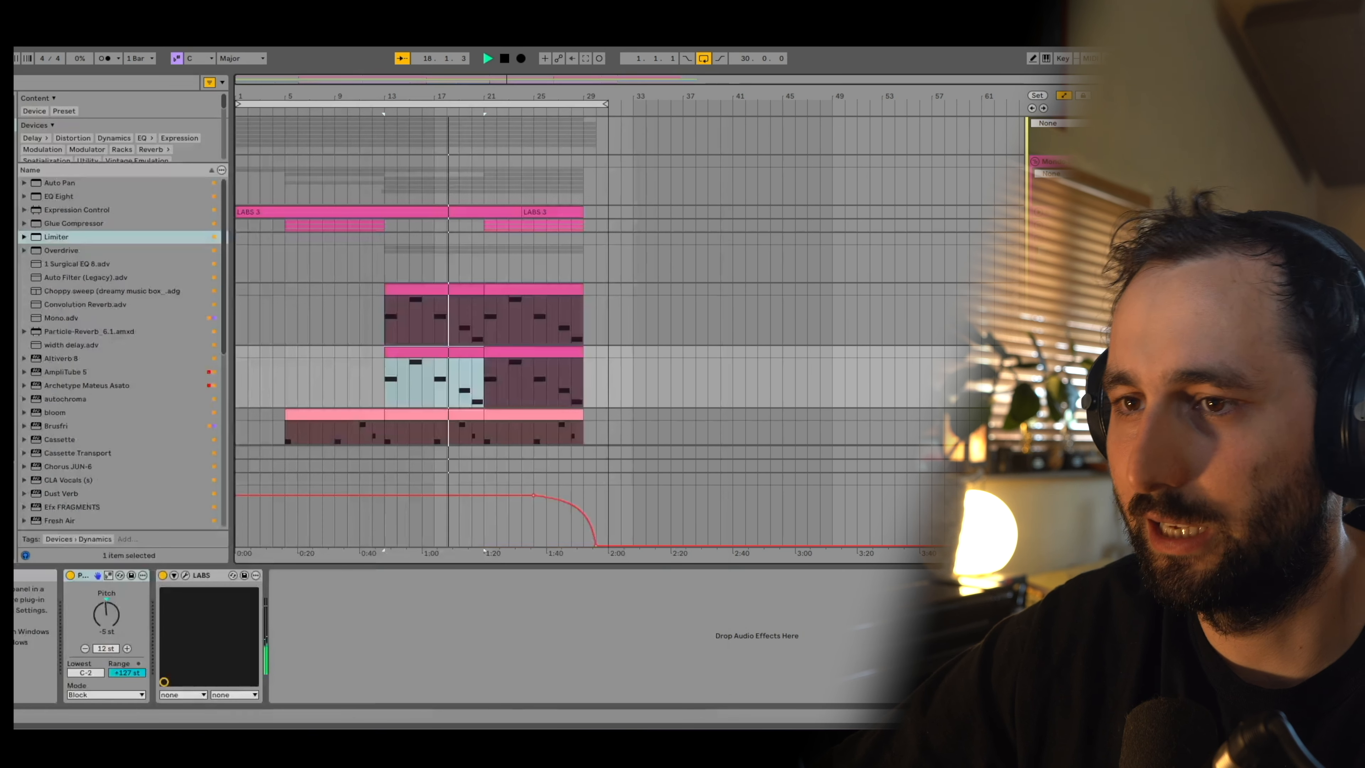
{"action": "scroll", "coordinate": [628, 281], "scroll_direction": "up", "scroll_amount": 2}
{"action": "left_click", "coordinate": [1038, 286]}
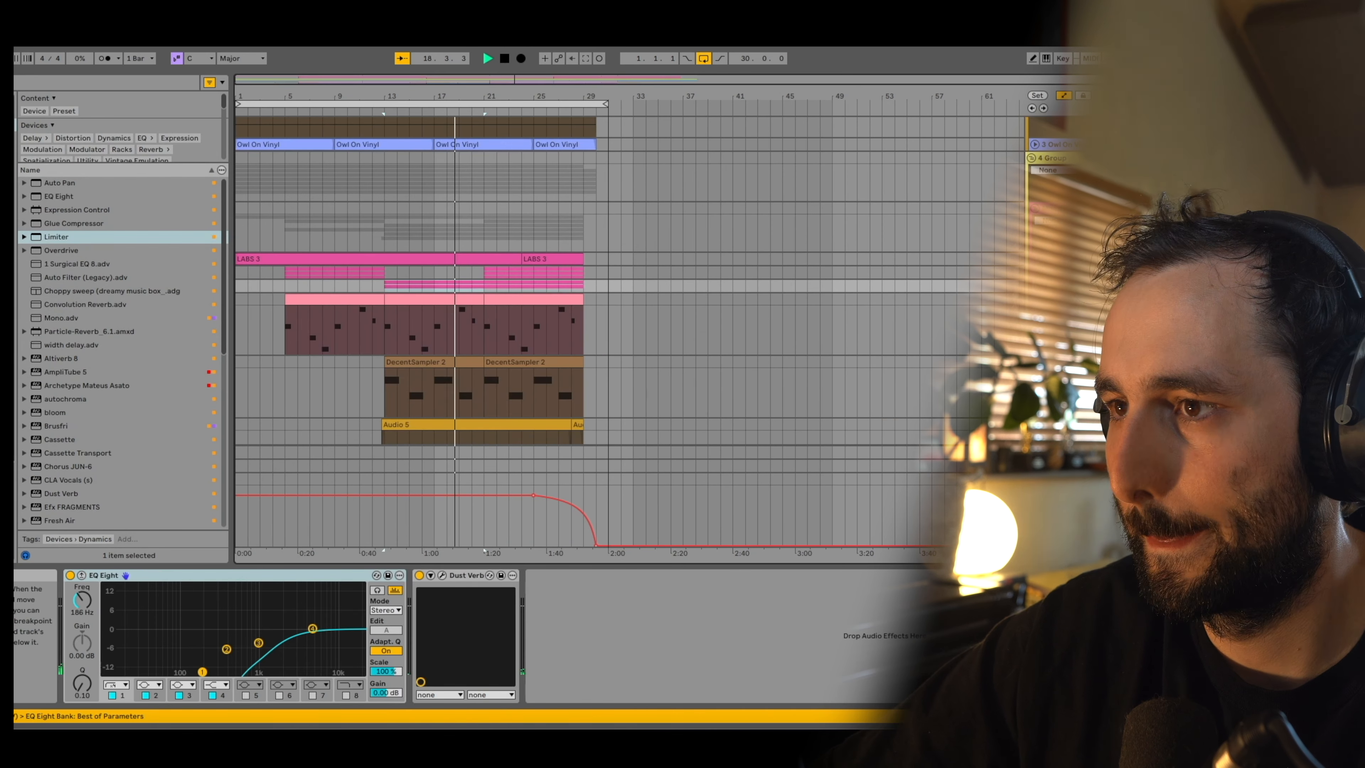
Step: Select and unfold the 6-LABS track with the LABS 3 clips and play the arrangement from bar 13
{"action": "left_click", "coordinate": [1056, 259]}
{"action": "left_click", "coordinate": [1038, 259]}
{"action": "left_click", "coordinate": [1038, 259]}
{"action": "left_click", "coordinate": [1039, 259]}
{"action": "left_click", "coordinate": [390, 284]}
{"action": "key", "text": "space"}
{"action": "key", "text": "space"}
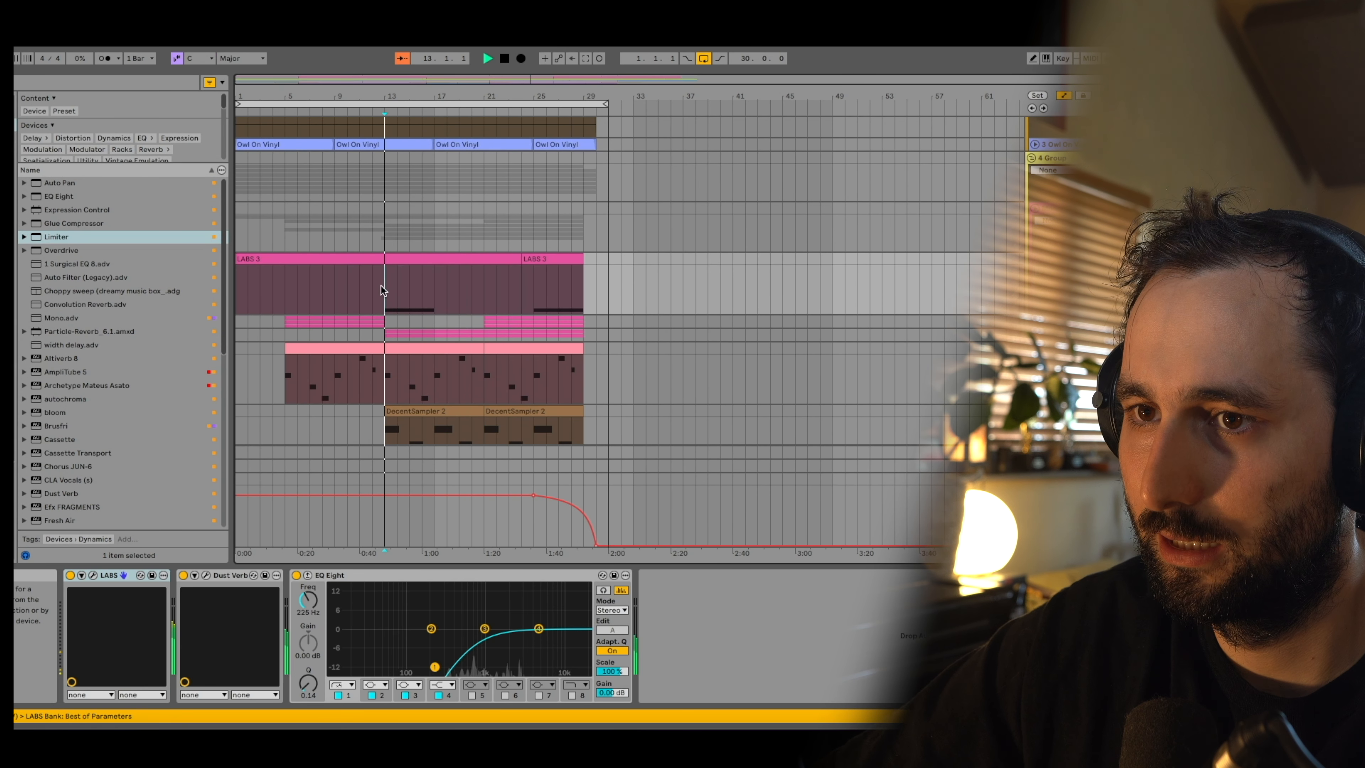
Step: View the LABS plug-in on the 6-LABS track, close it, and restart playback from bar 13
{"action": "left_click", "coordinate": [94, 575]}
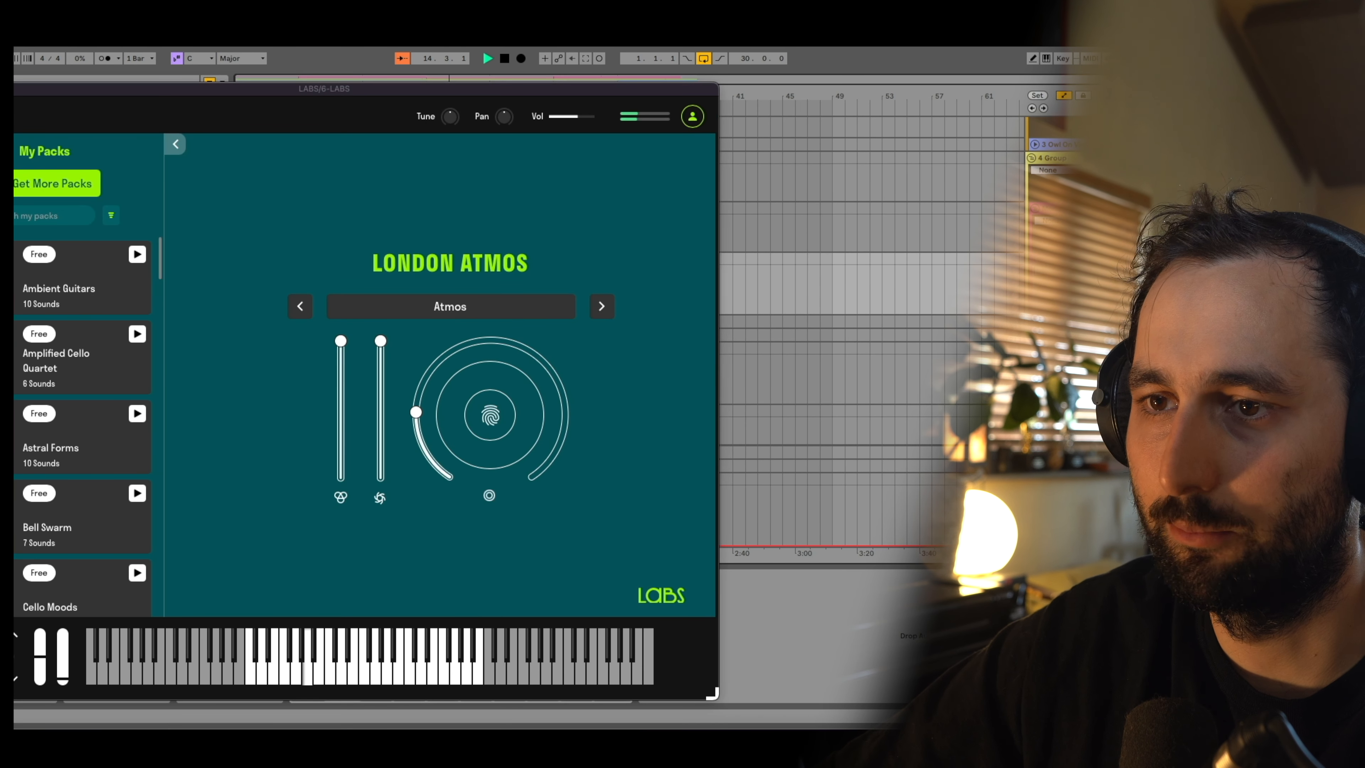
{"action": "key", "text": "super+w"}
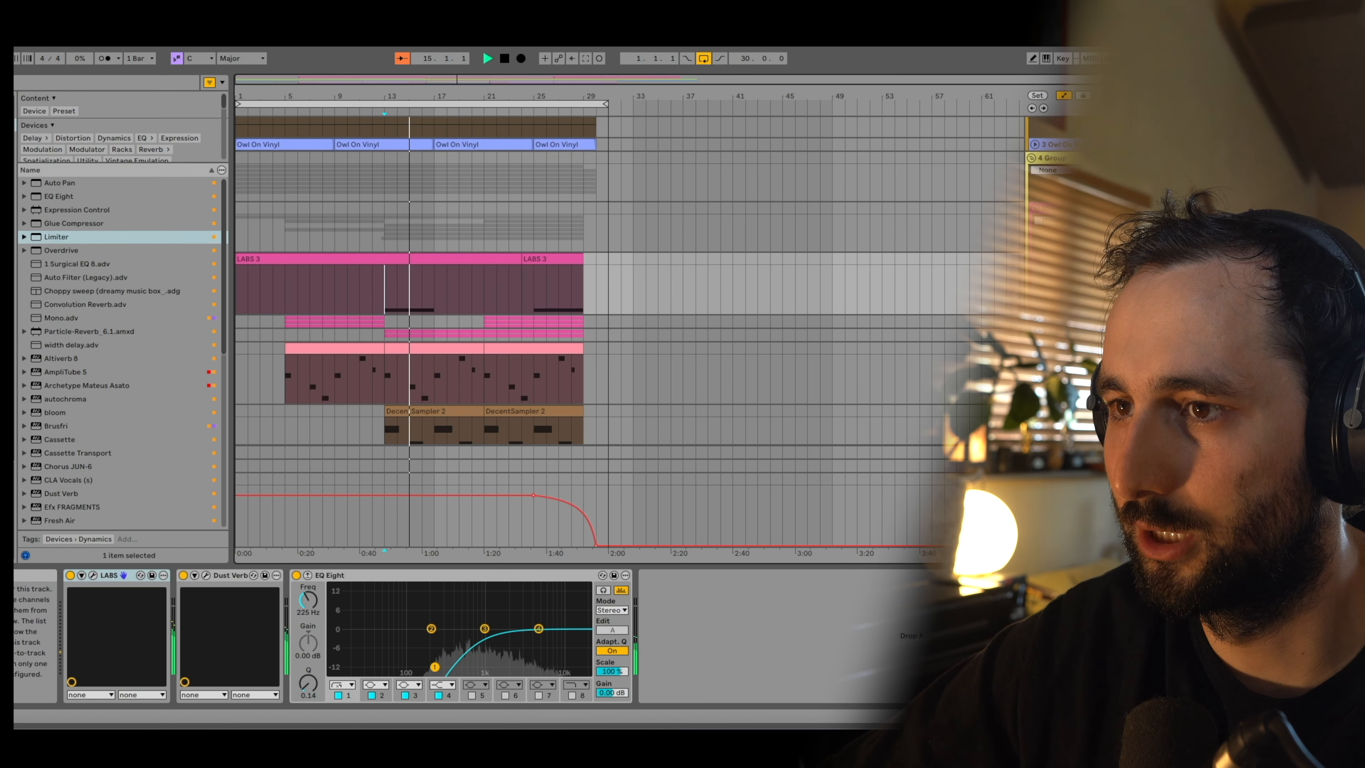
{"action": "key", "text": "space"}
{"action": "key", "text": "space"}
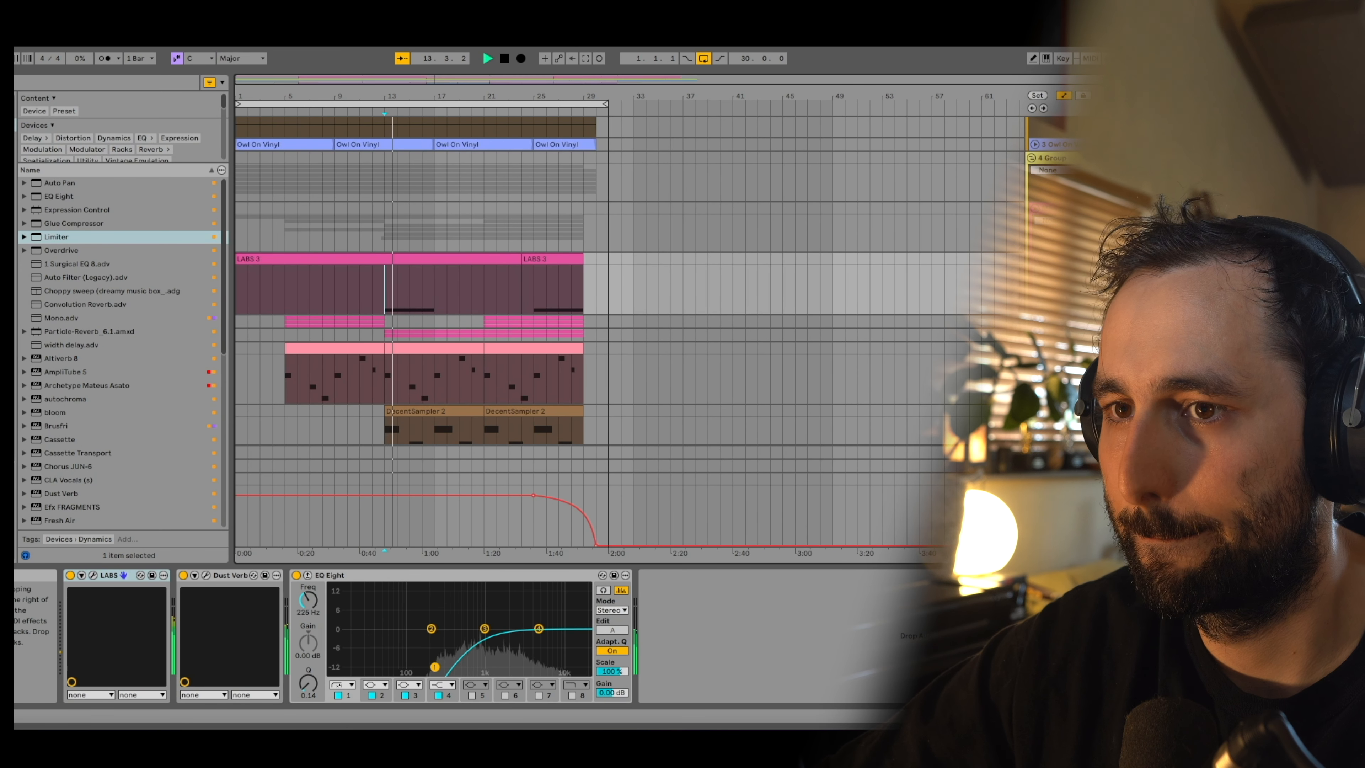
Step: Unfold the Guitar group to reveal its three LABS tracks and play from the start of their clips at bar 5
{"action": "left_click", "coordinate": [1038, 322]}
{"action": "scroll", "coordinate": [861, 314], "scroll_direction": "down", "scroll_amount": 5}
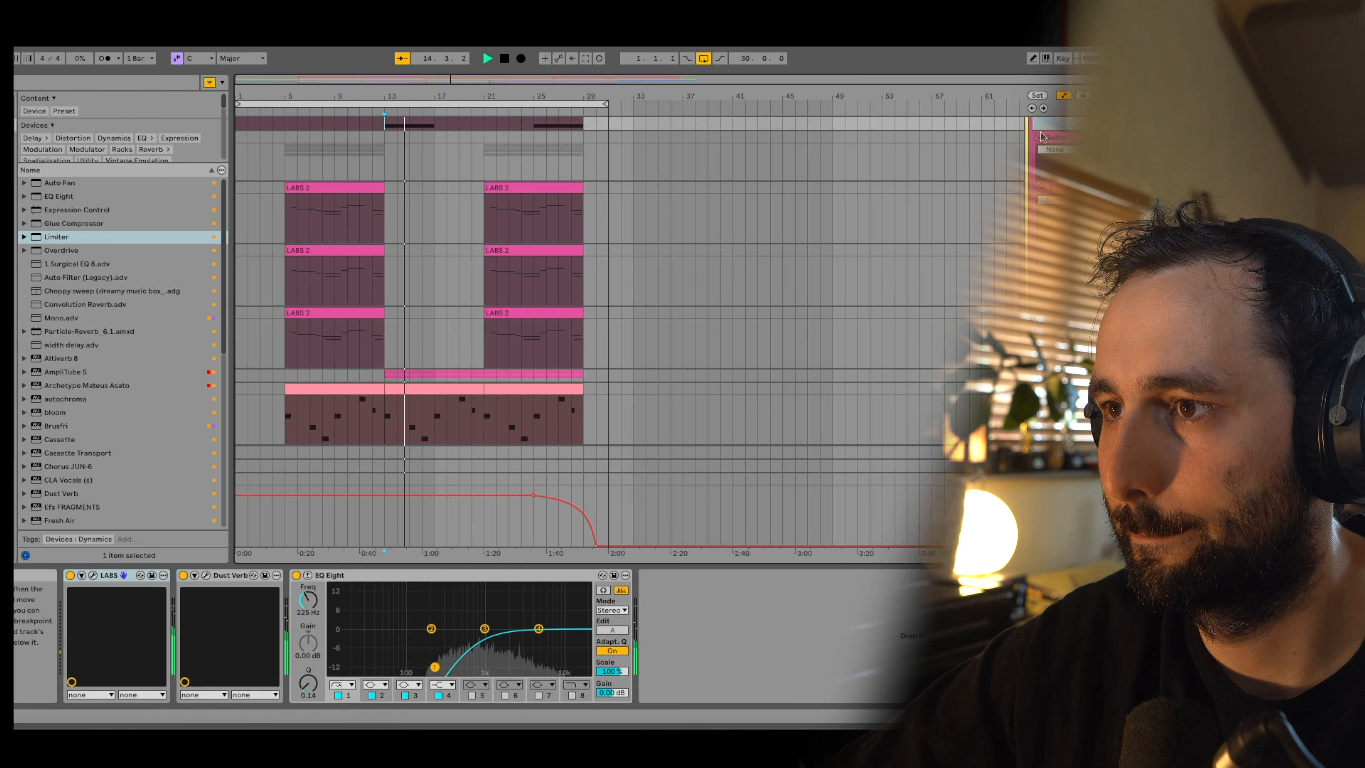
{"action": "left_click", "coordinate": [1057, 138]}
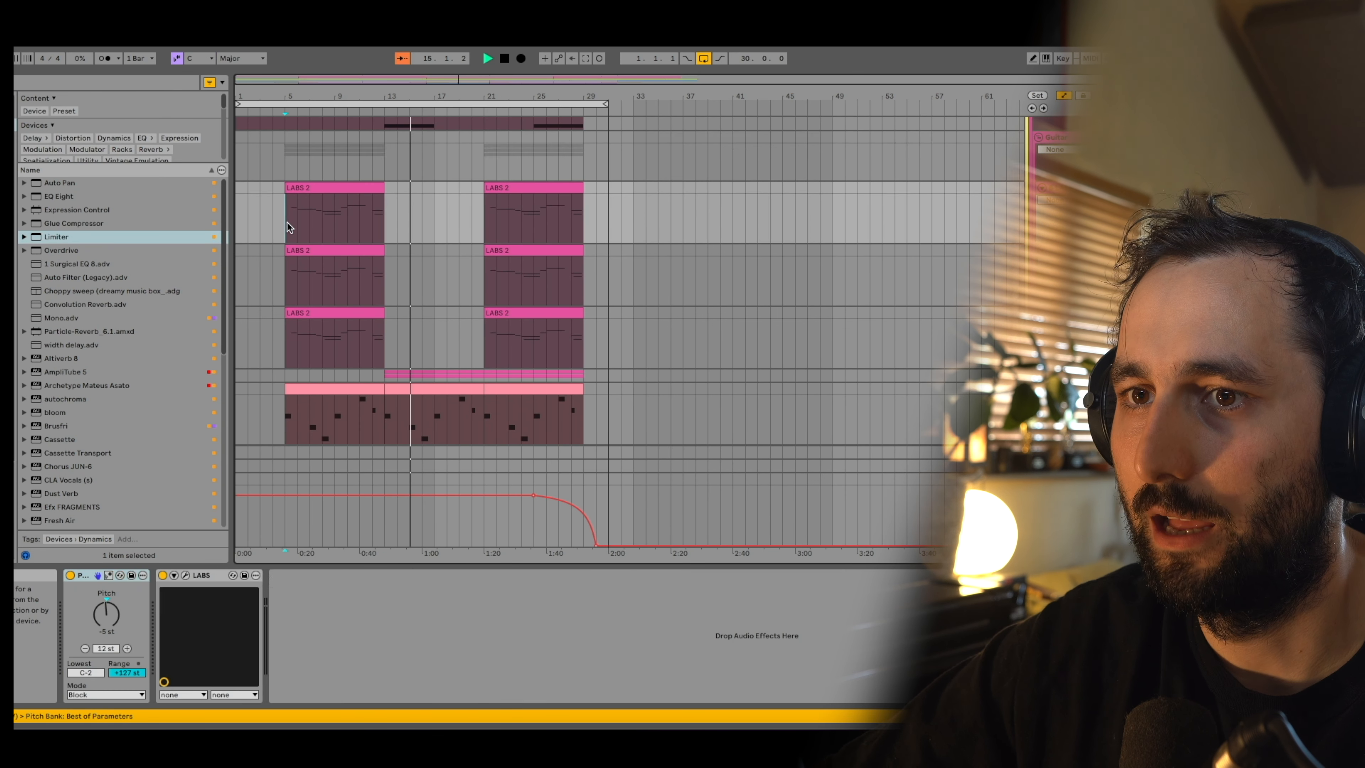
{"action": "left_click", "coordinate": [285, 215]}
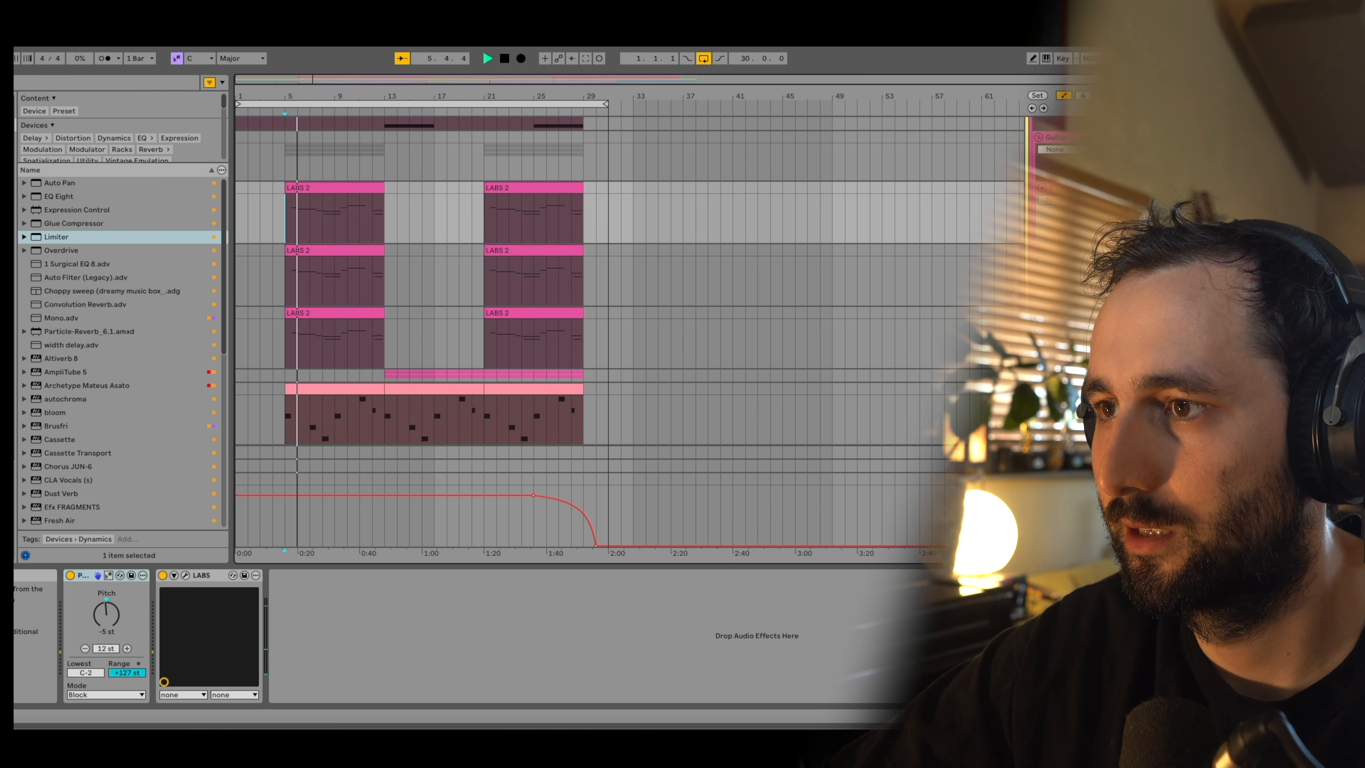
Step: View the LABS plug-ins on the second and first Guitar tracks, 9-LABS and 8-LABS, and close the plug-in window
{"action": "left_click", "coordinate": [1061, 251]}
{"action": "left_click", "coordinate": [186, 575]}
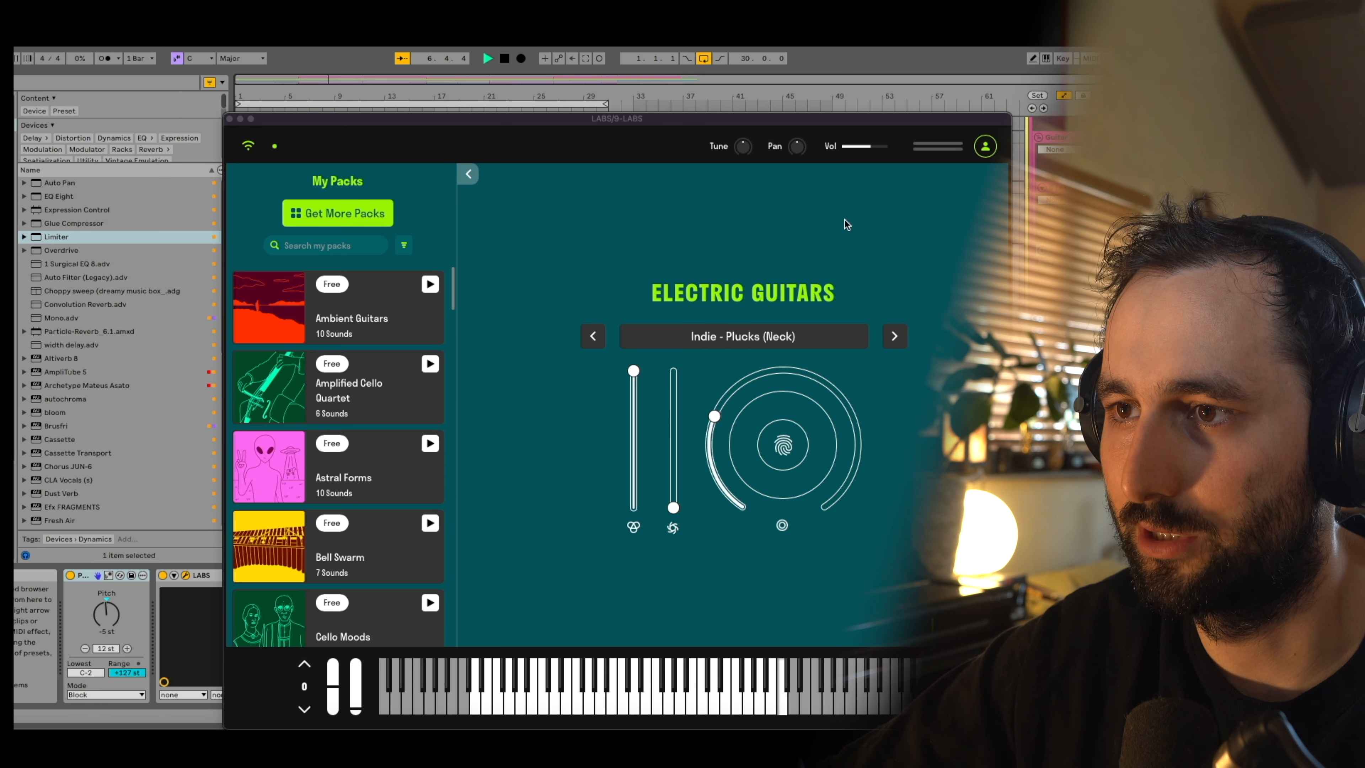
{"action": "left_click", "coordinate": [1058, 188]}
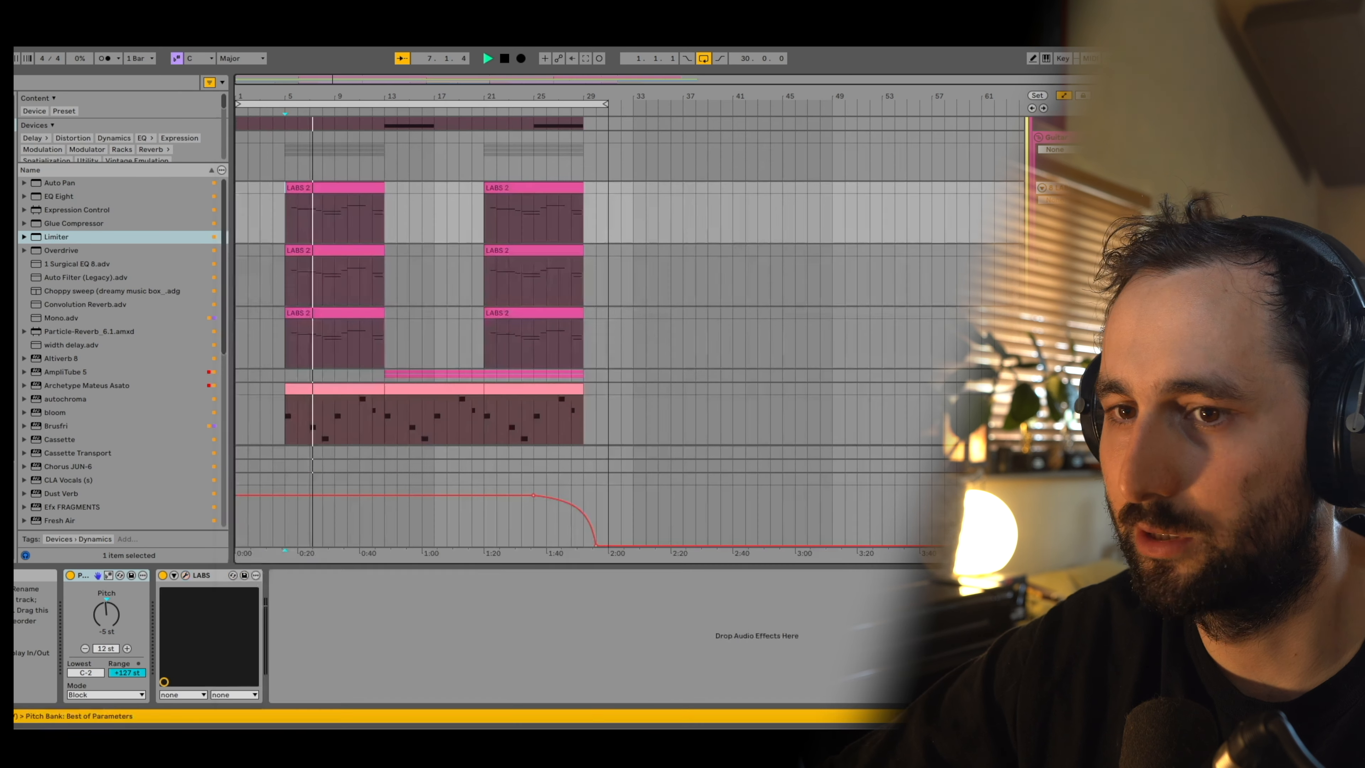
{"action": "left_click", "coordinate": [185, 575]}
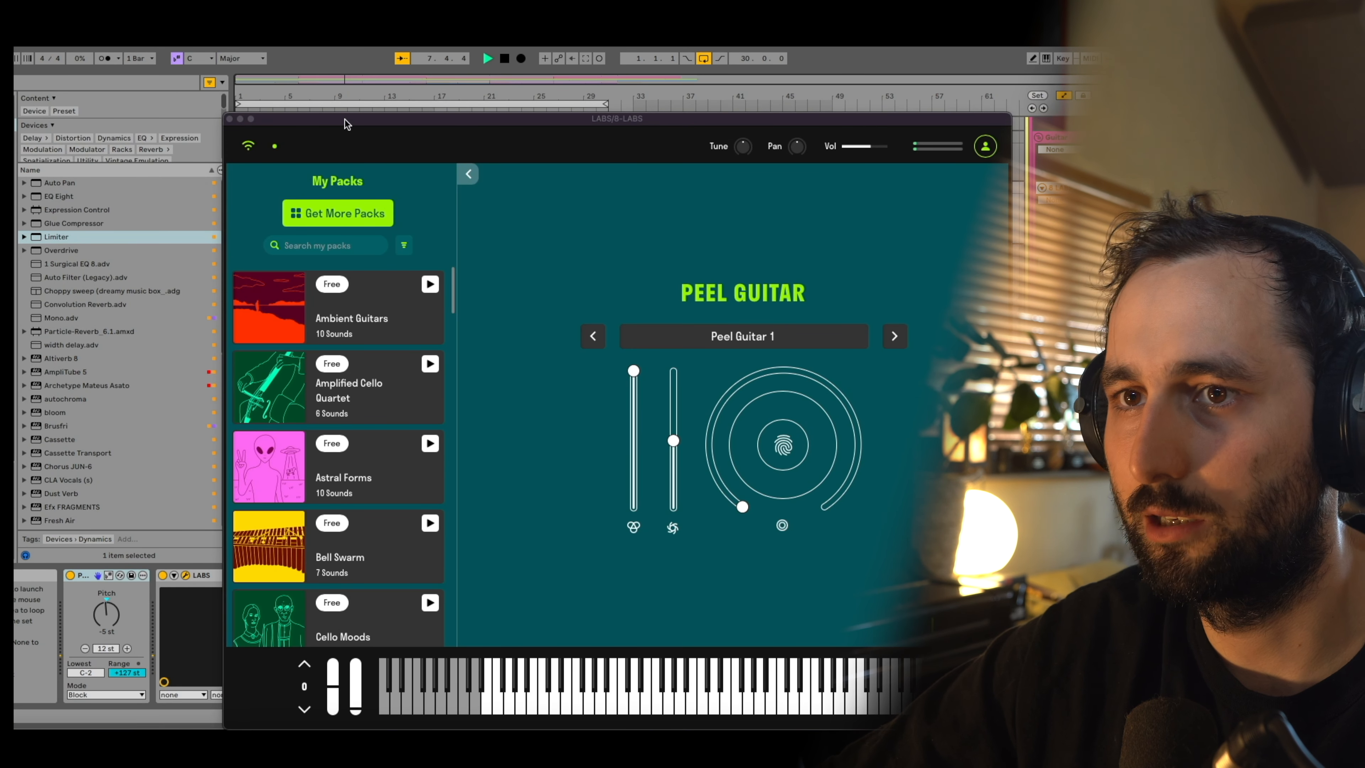
{"action": "left_click", "coordinate": [230, 119]}
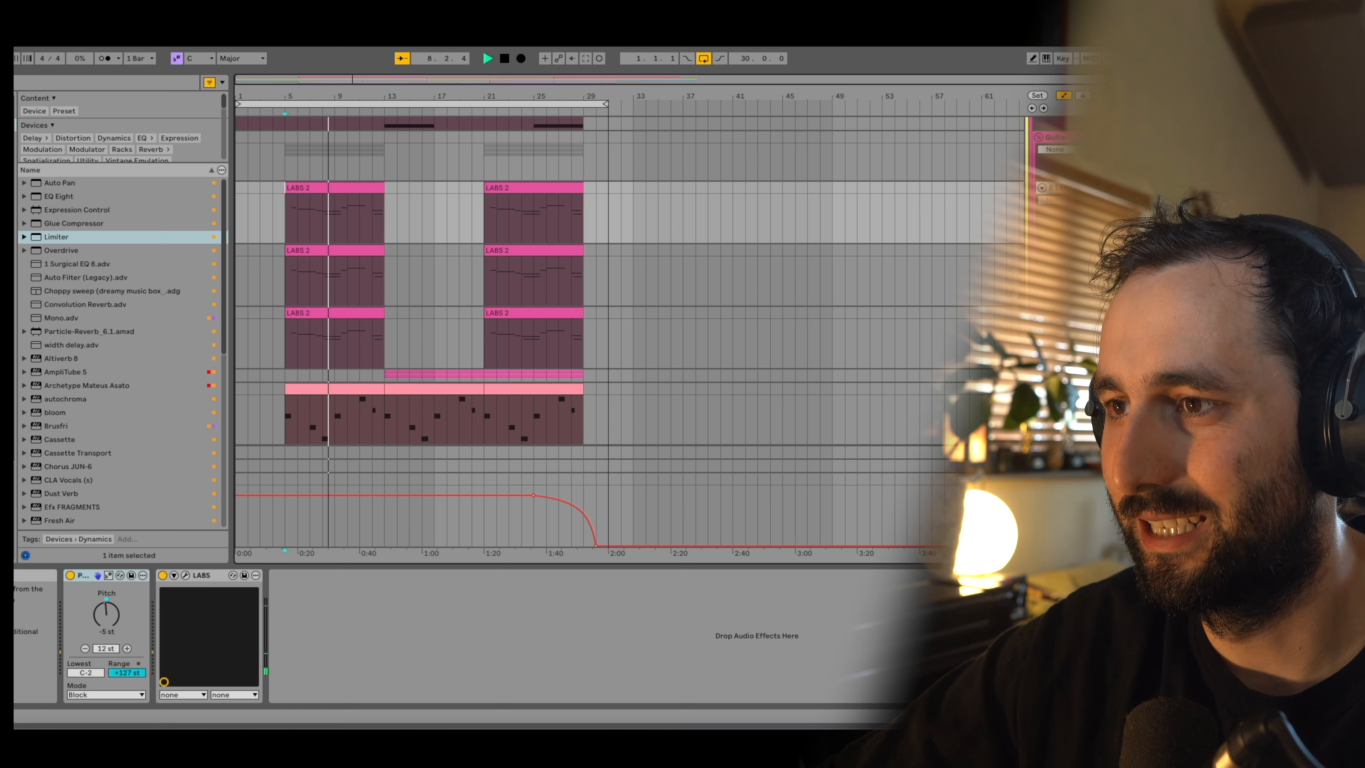
Step: View the LABS plug-in on the third Guitar track, 10-LABS, and close it
{"action": "left_click", "coordinate": [1059, 313]}
{"action": "left_click", "coordinate": [185, 575]}
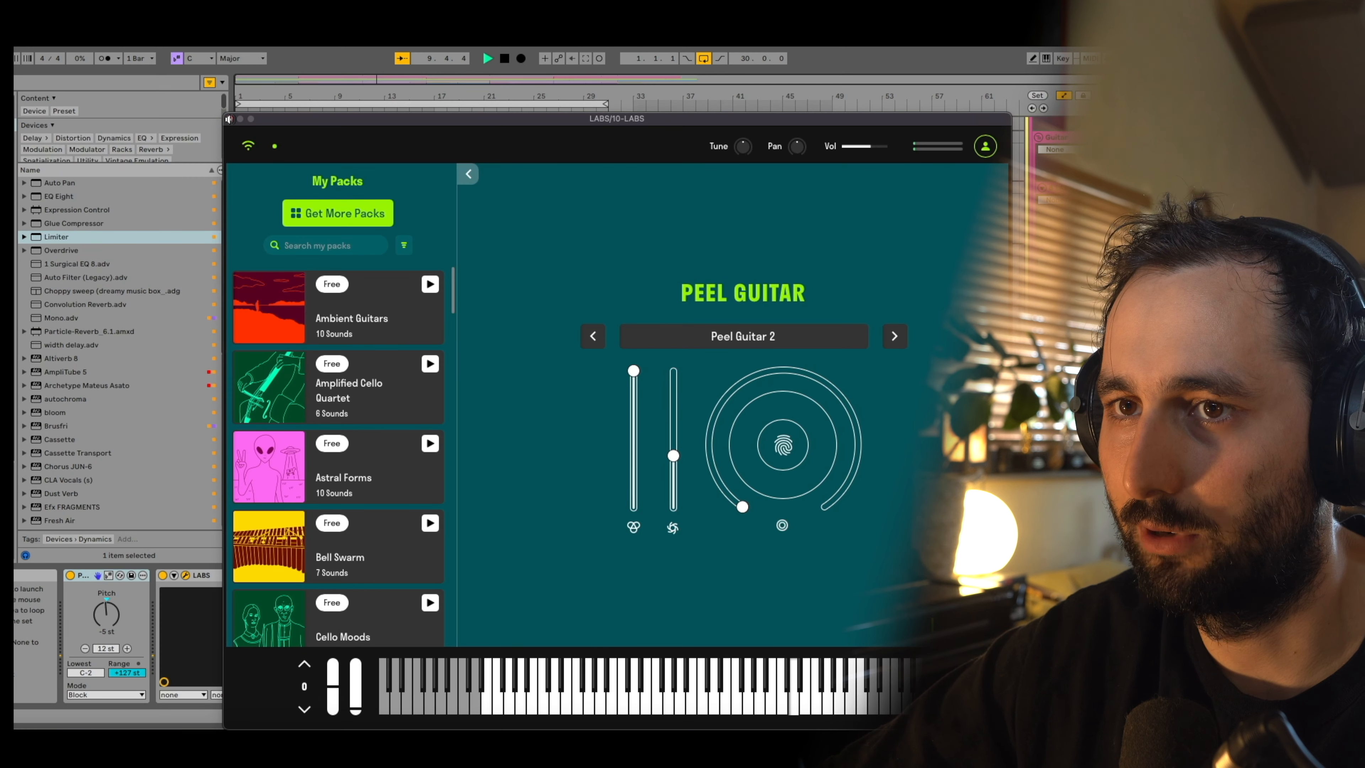
{"action": "left_click", "coordinate": [230, 118]}
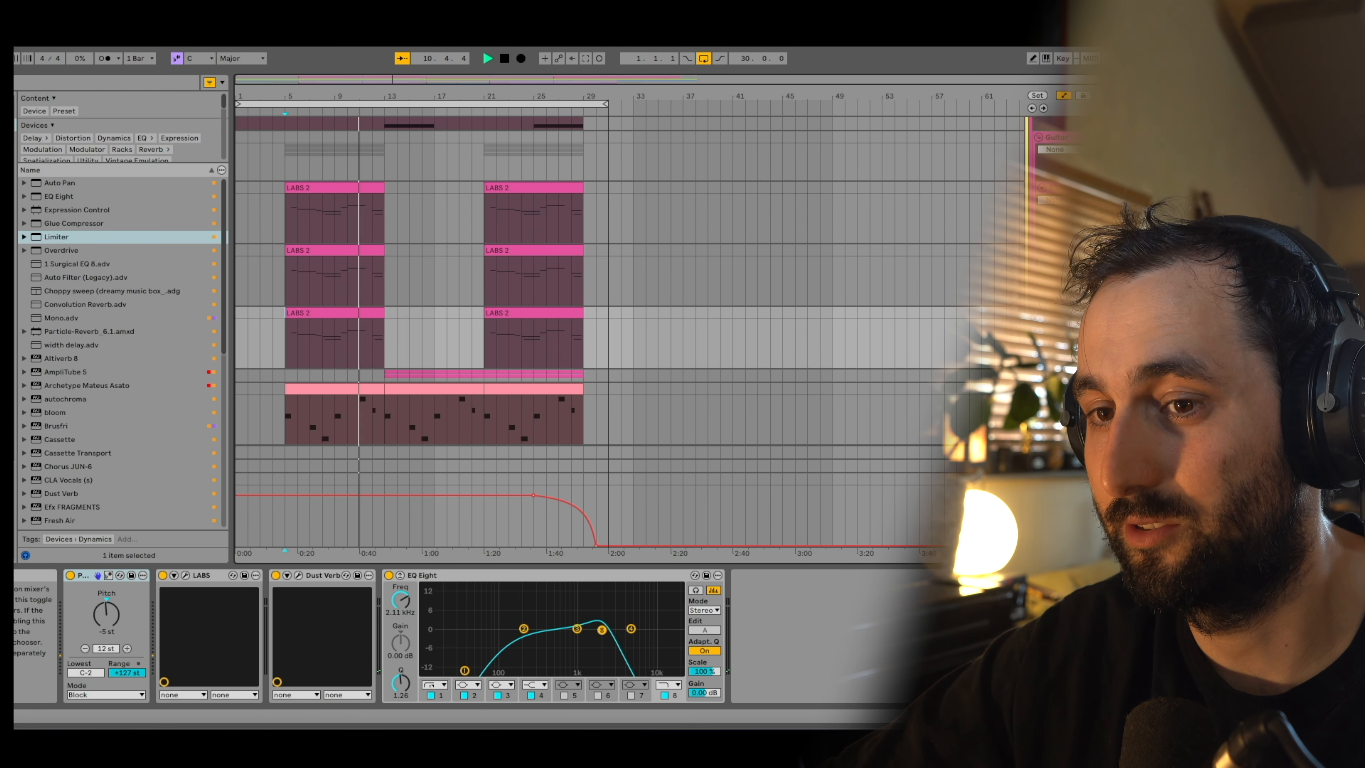
Step: Select the Guitar group and view its Portal and Dust Verb effects one after the other
{"action": "left_click", "coordinate": [1056, 137]}
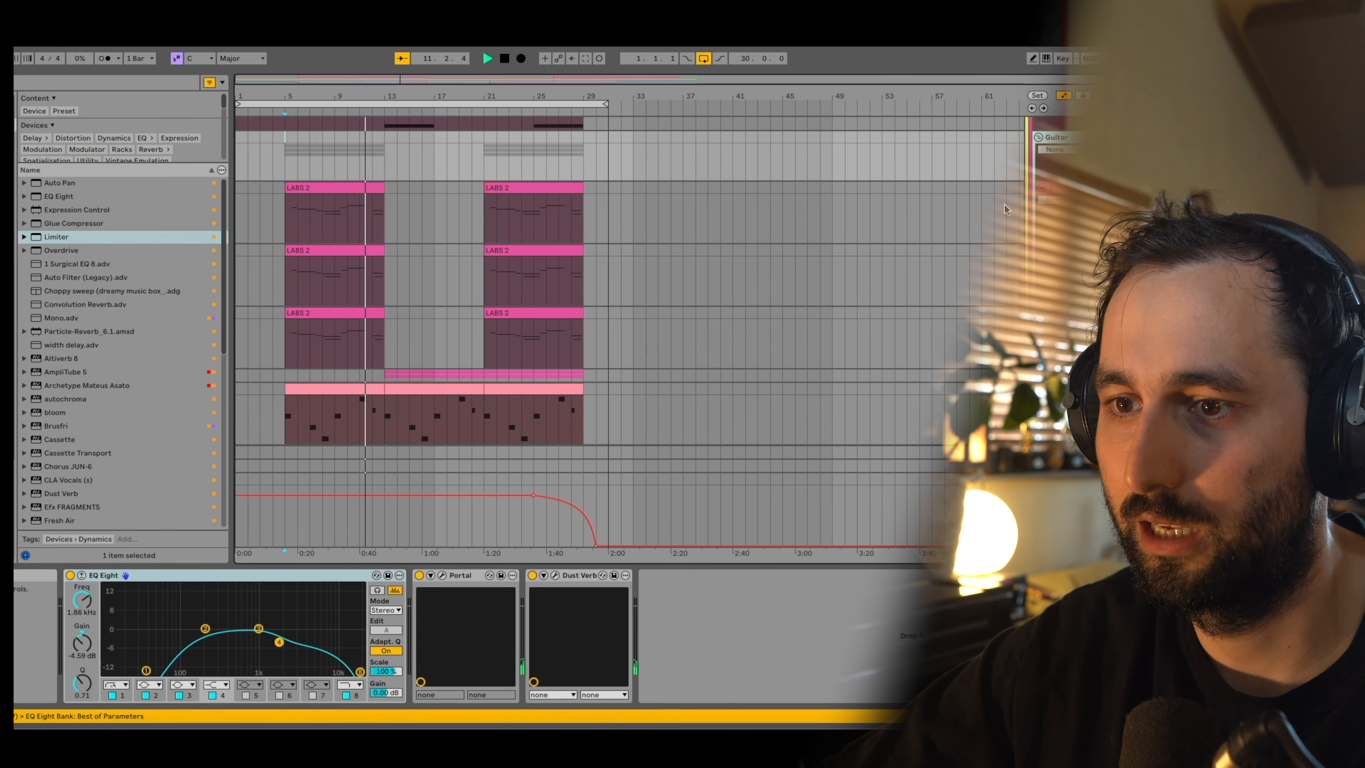
{"action": "left_click", "coordinate": [442, 576]}
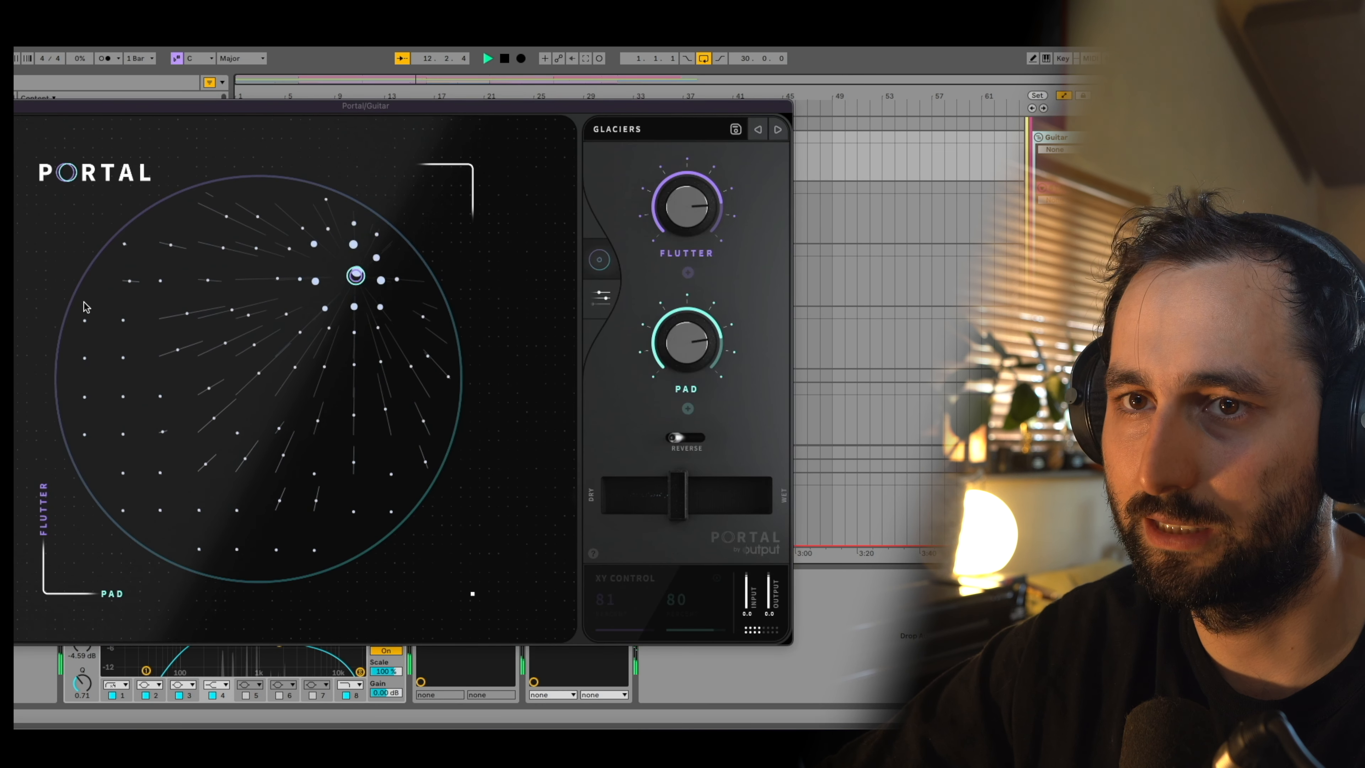
{"action": "left_click", "coordinate": [13, 106]}
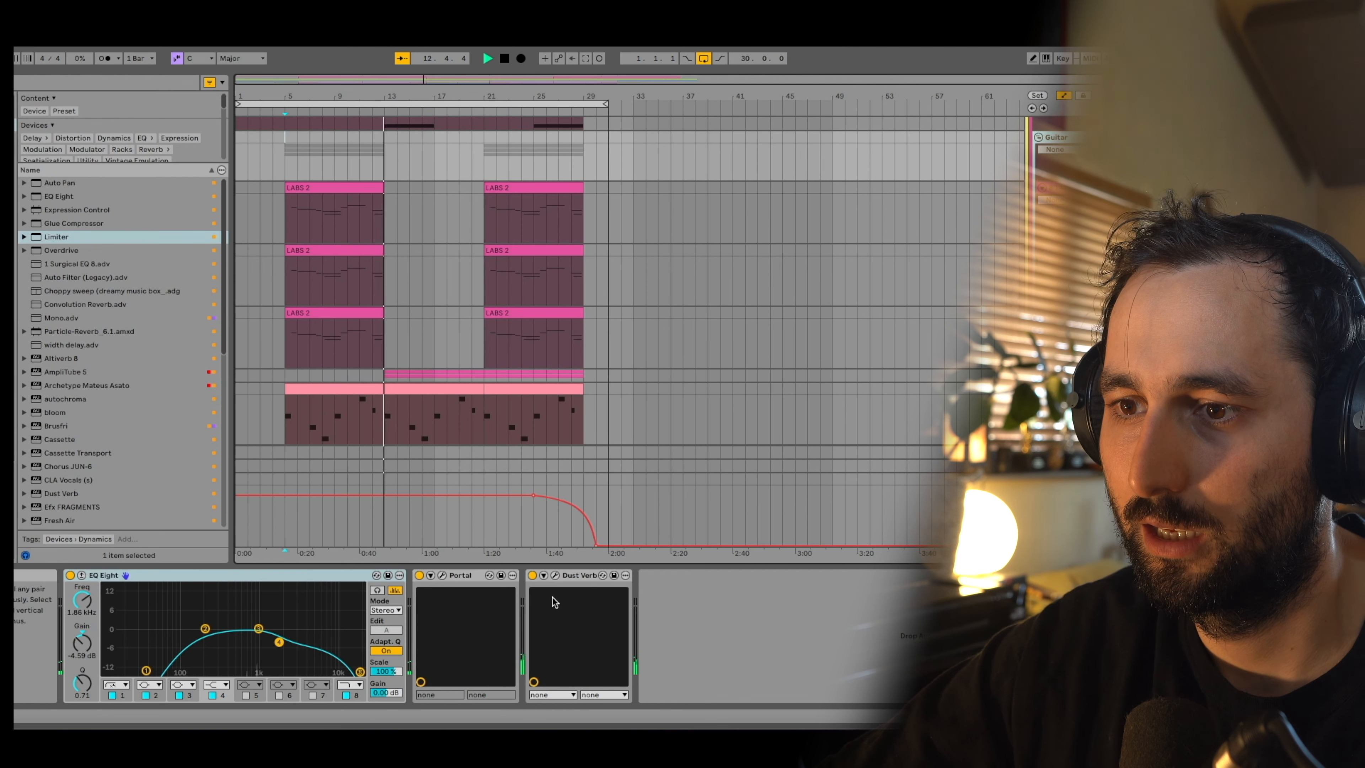
{"action": "left_click", "coordinate": [555, 576]}
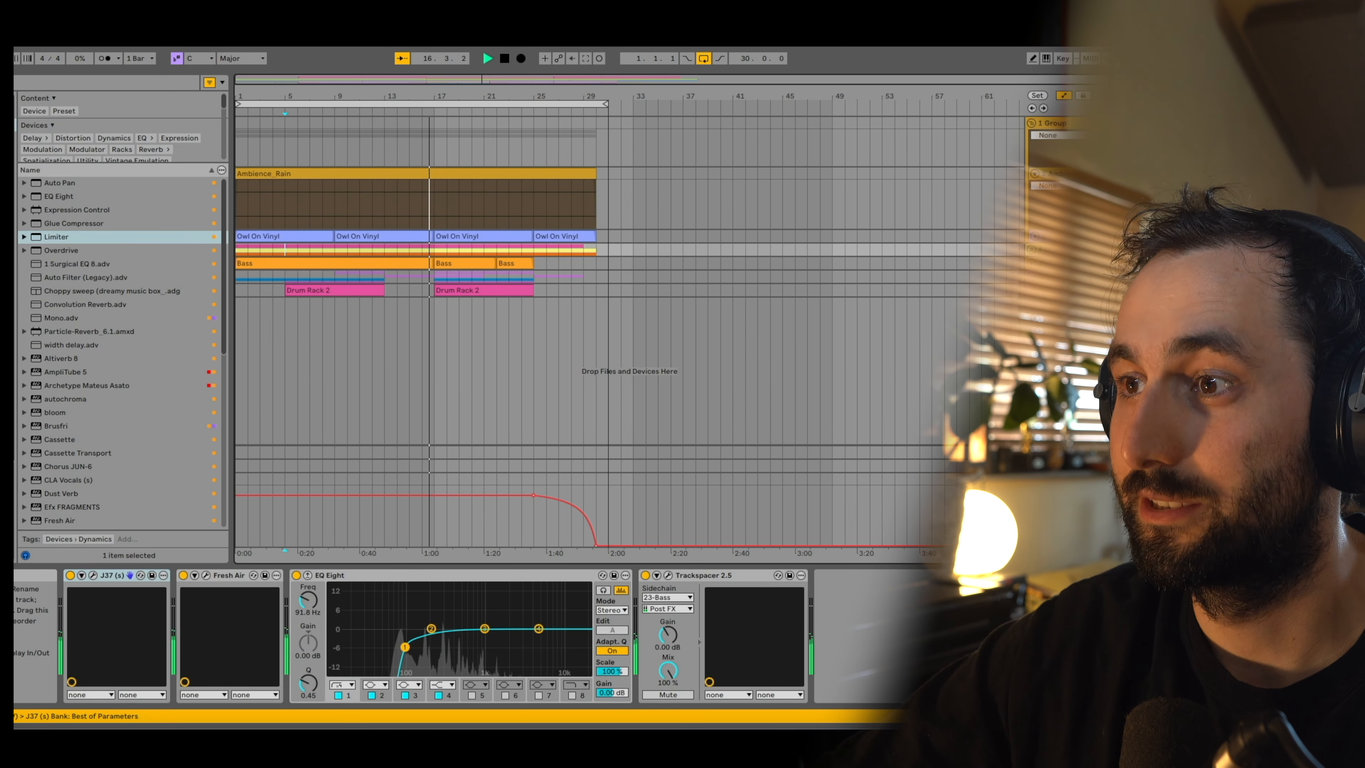
Step: Go up through the top-level tracks to 1 Group and select the Drum Rack 2 track to view its Drum Rack
{"action": "key", "text": "Down"}
{"action": "key", "text": "Up"}
{"action": "key", "text": "Up"}
{"action": "key", "text": "Up"}
{"action": "key", "text": "Up"}
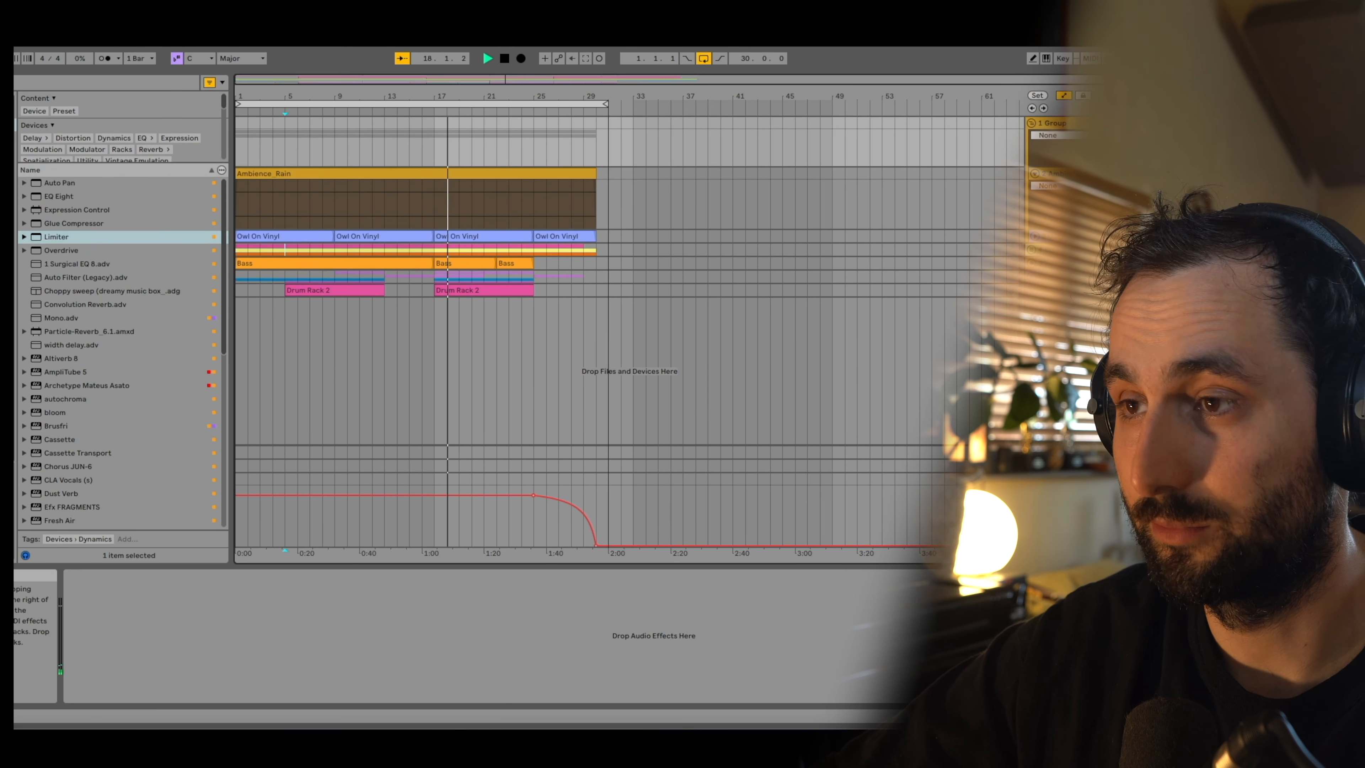
{"action": "left_click", "coordinate": [1067, 291]}
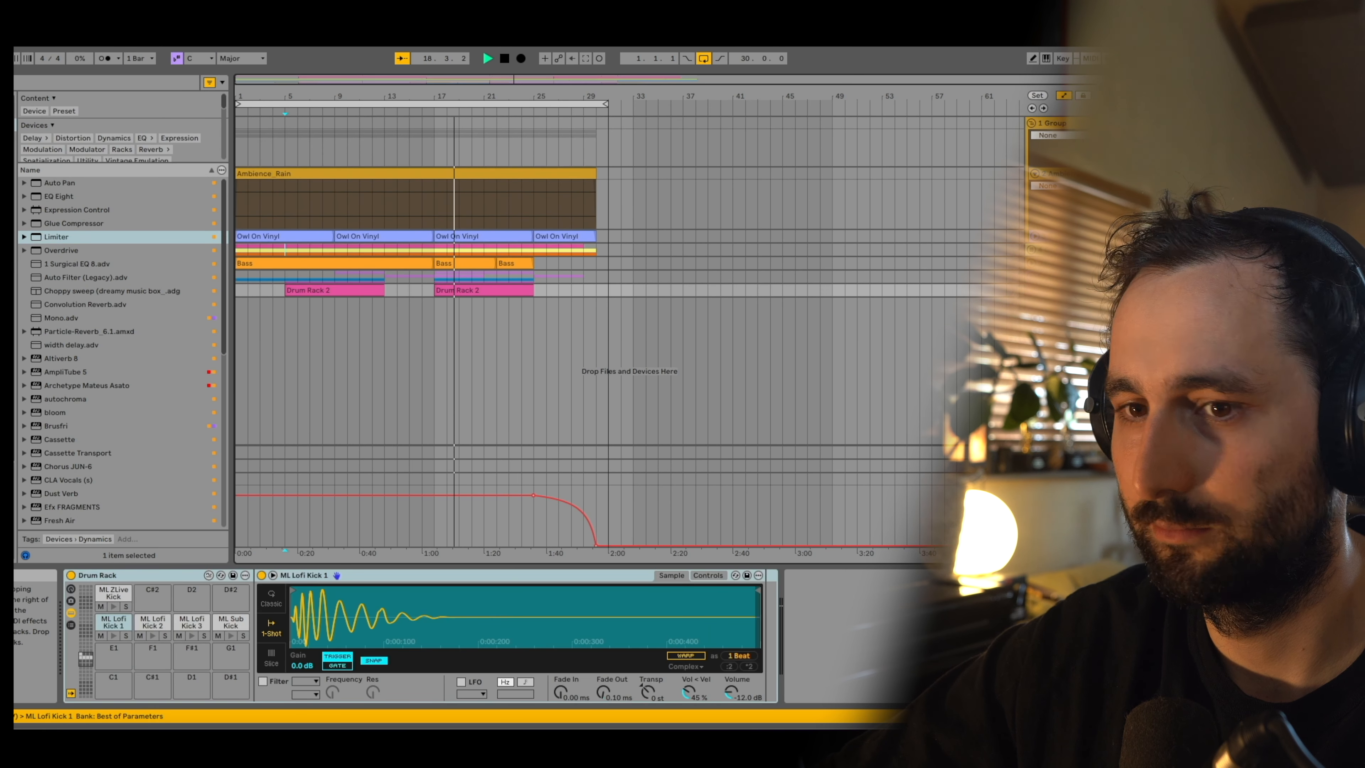
Step: Restart playback from bar 5 and unfold the drum group to show all of its tracks
{"action": "key", "text": "space"}
{"action": "key", "text": "space"}
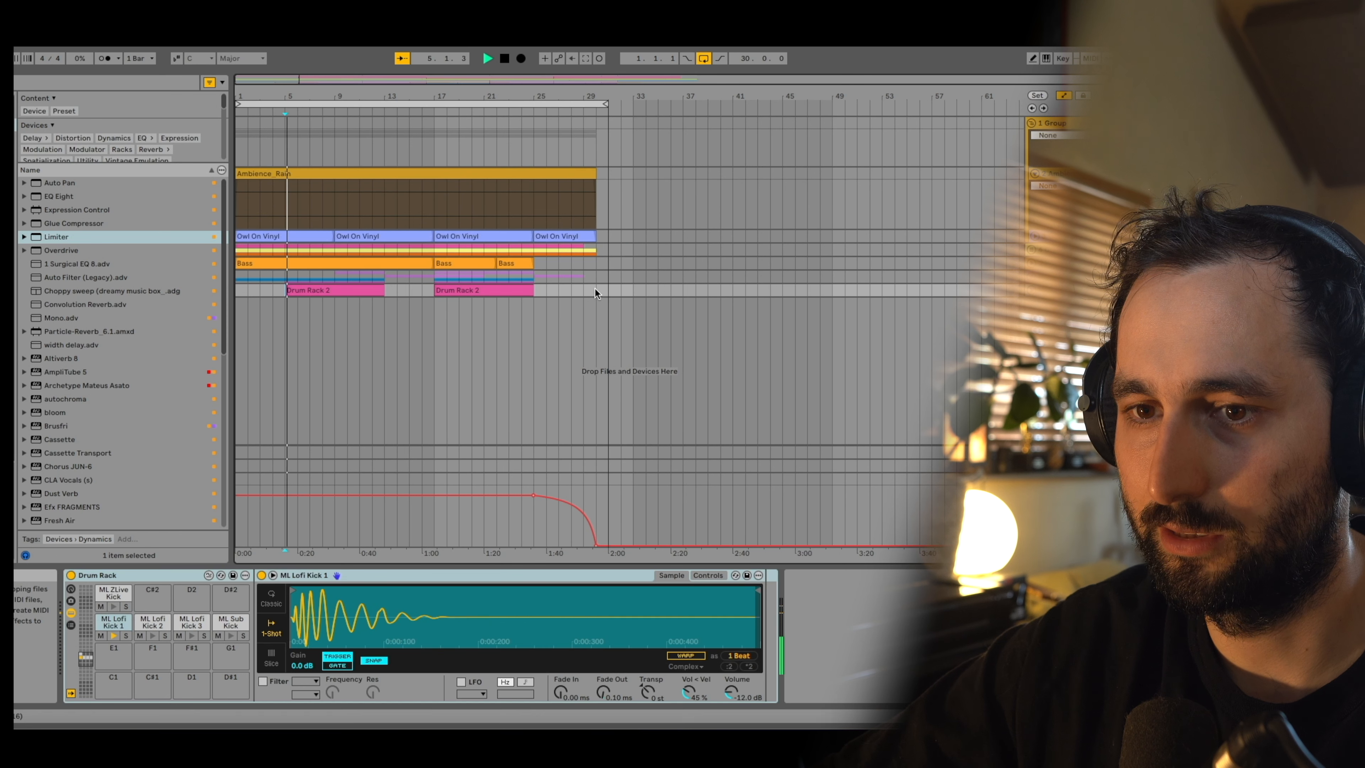
{"action": "left_click", "coordinate": [1031, 277]}
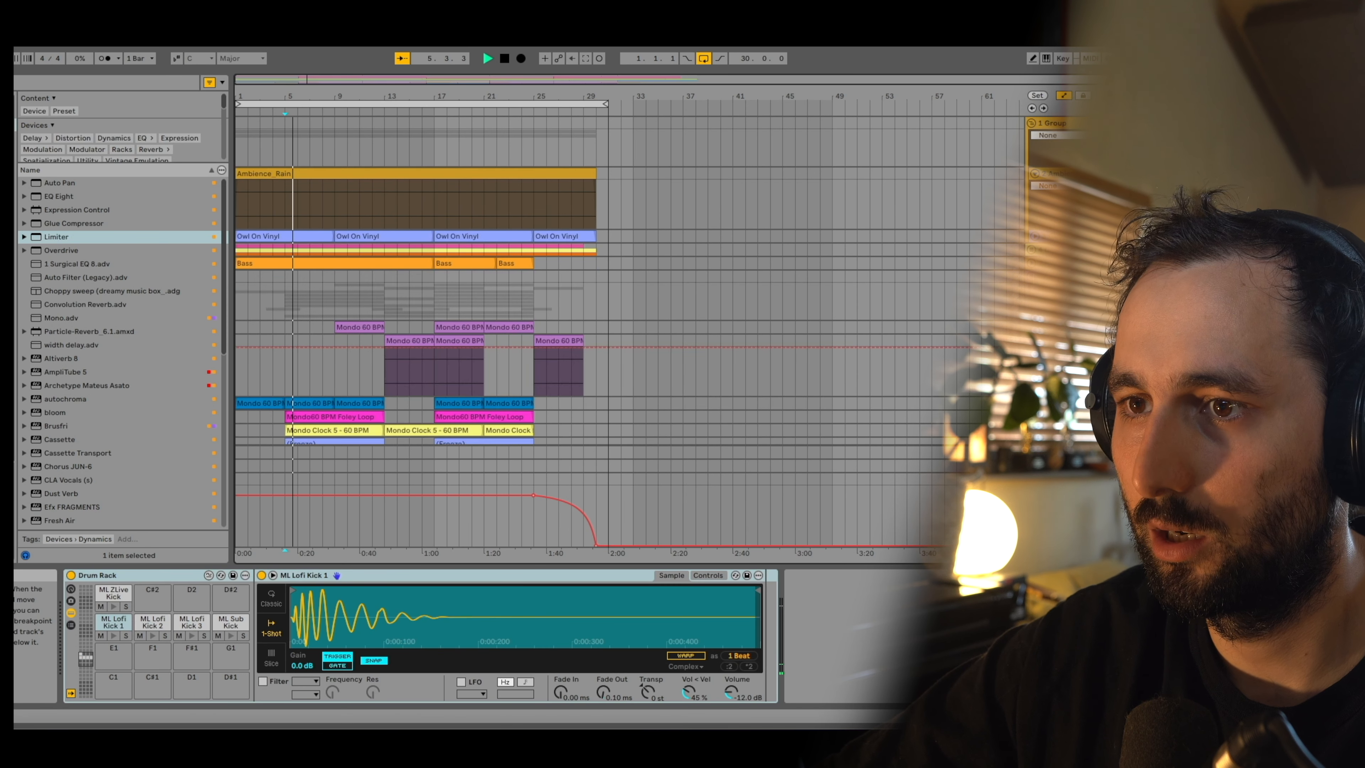
{"action": "scroll", "coordinate": [618, 325], "scroll_direction": "down", "scroll_amount": 2}
{"action": "scroll", "coordinate": [591, 320], "scroll_direction": "down", "scroll_amount": 3}
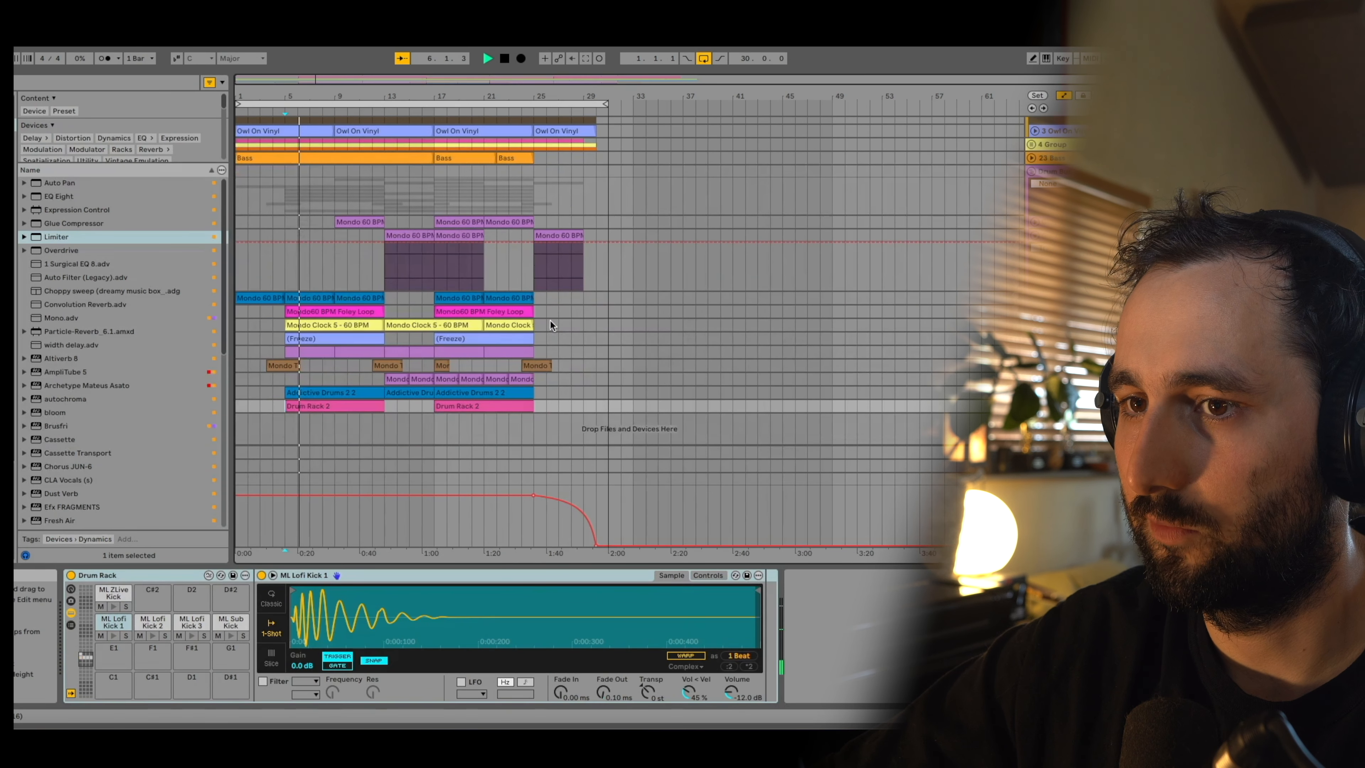
Step: View the devices of the Addictive Drums 2 track and the purple Mondo loop track above it, playing the latter's clip from bar 13
{"action": "left_click", "coordinate": [1061, 392]}
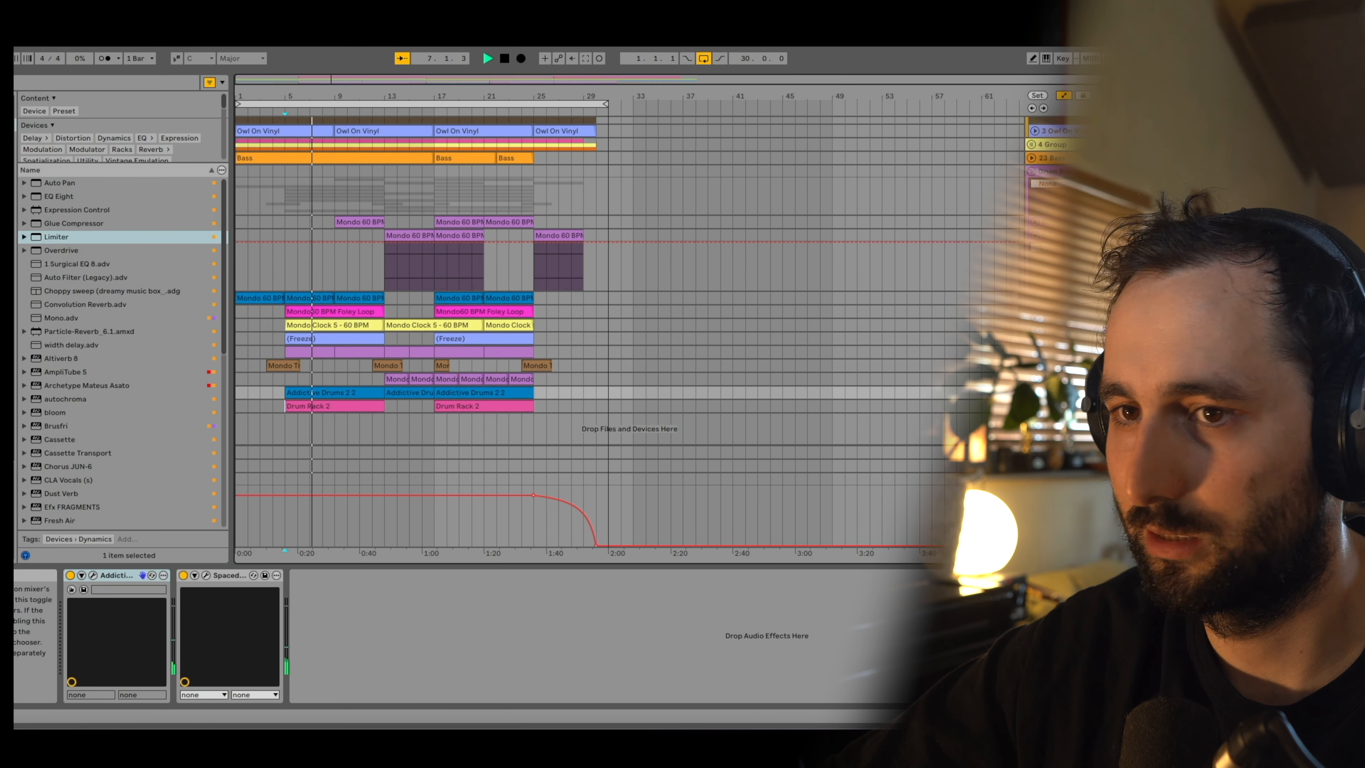
{"action": "left_click", "coordinate": [377, 379]}
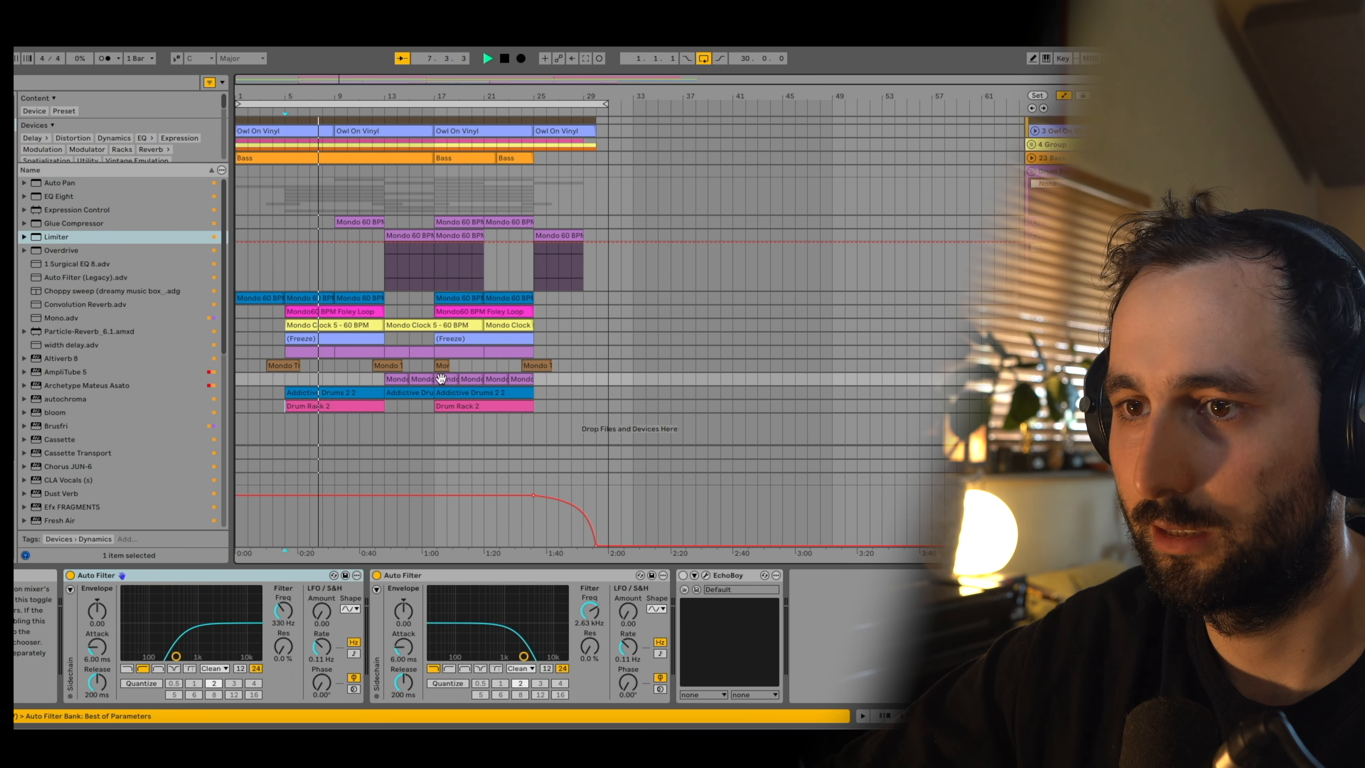
{"action": "left_click", "coordinate": [397, 379]}
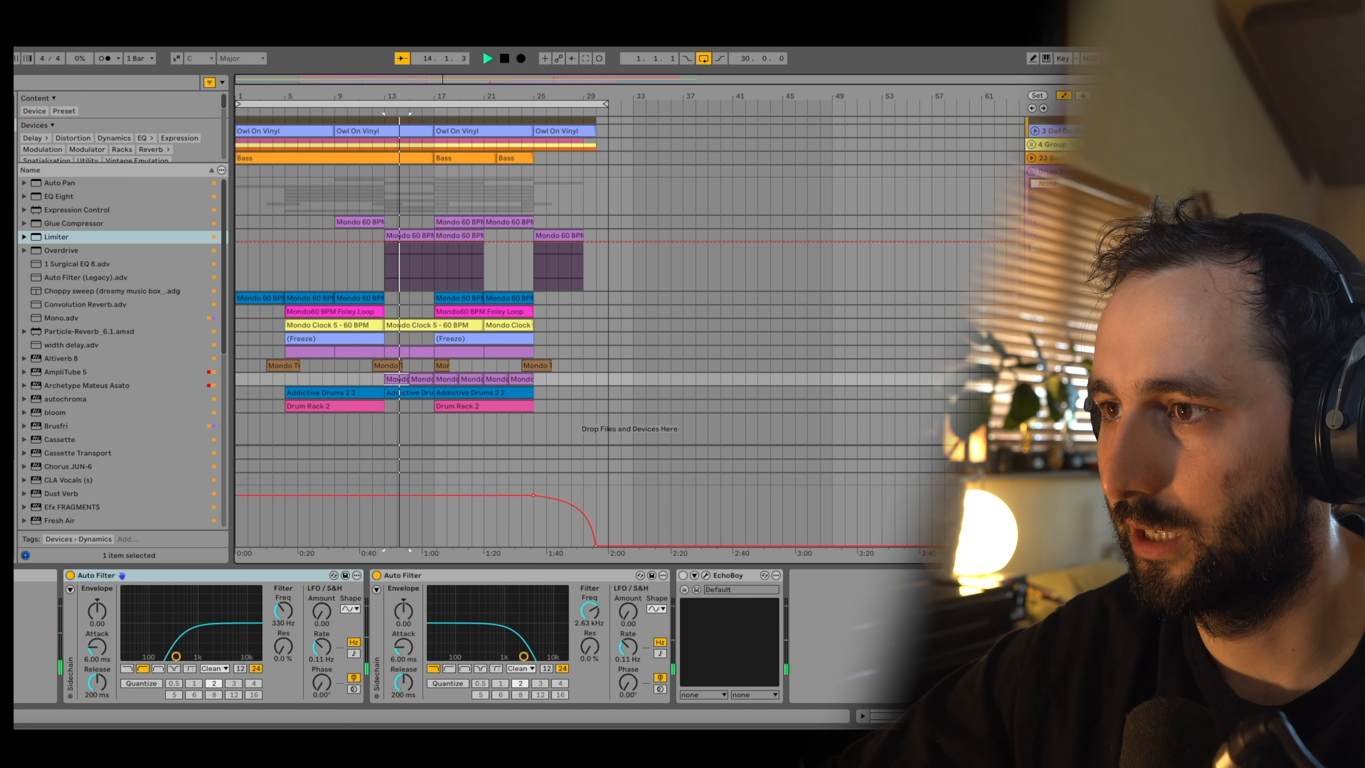
Step: View the Mondo Clock 5 track's effects, and play the blue Mondo 60 BPM track from bar 5 while viewing its reverb and Glue Compressor
{"action": "left_click", "coordinate": [1150, 325]}
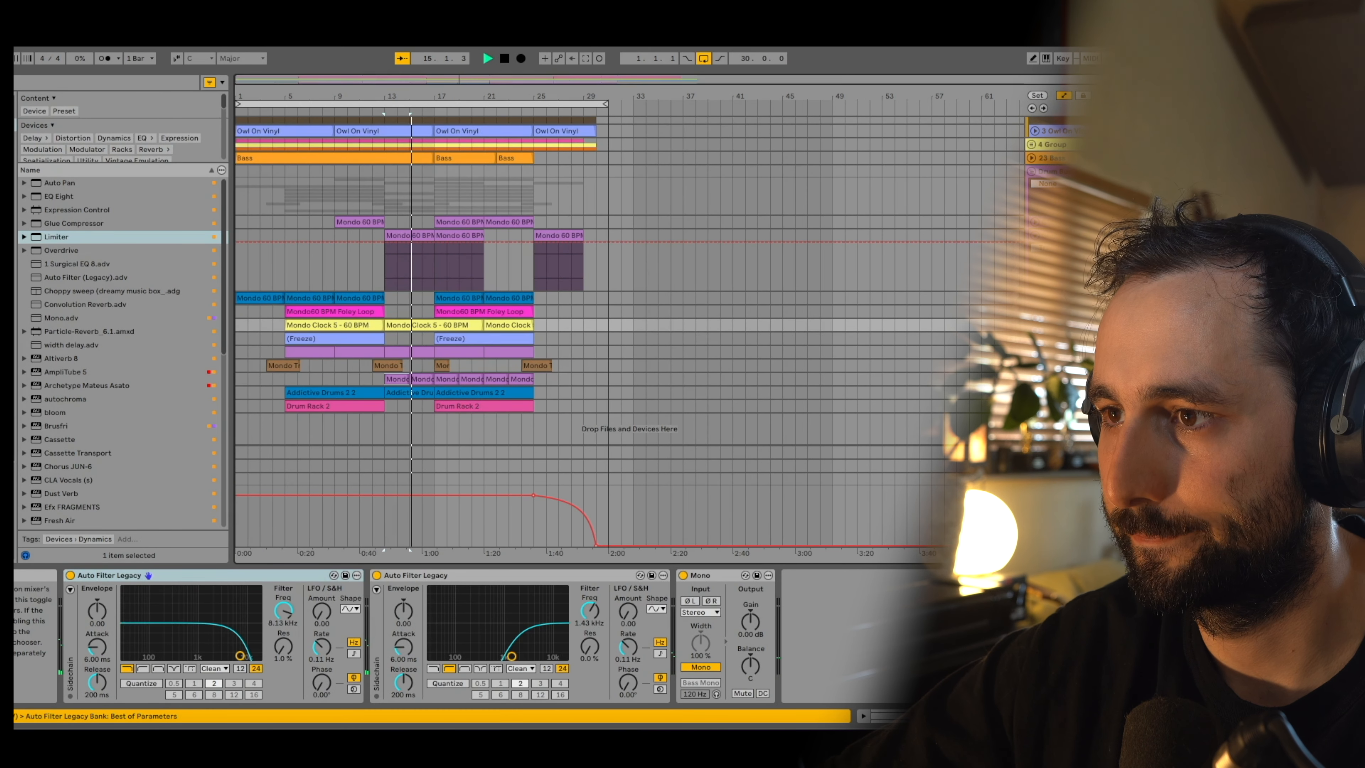
{"action": "left_click", "coordinate": [1150, 297]}
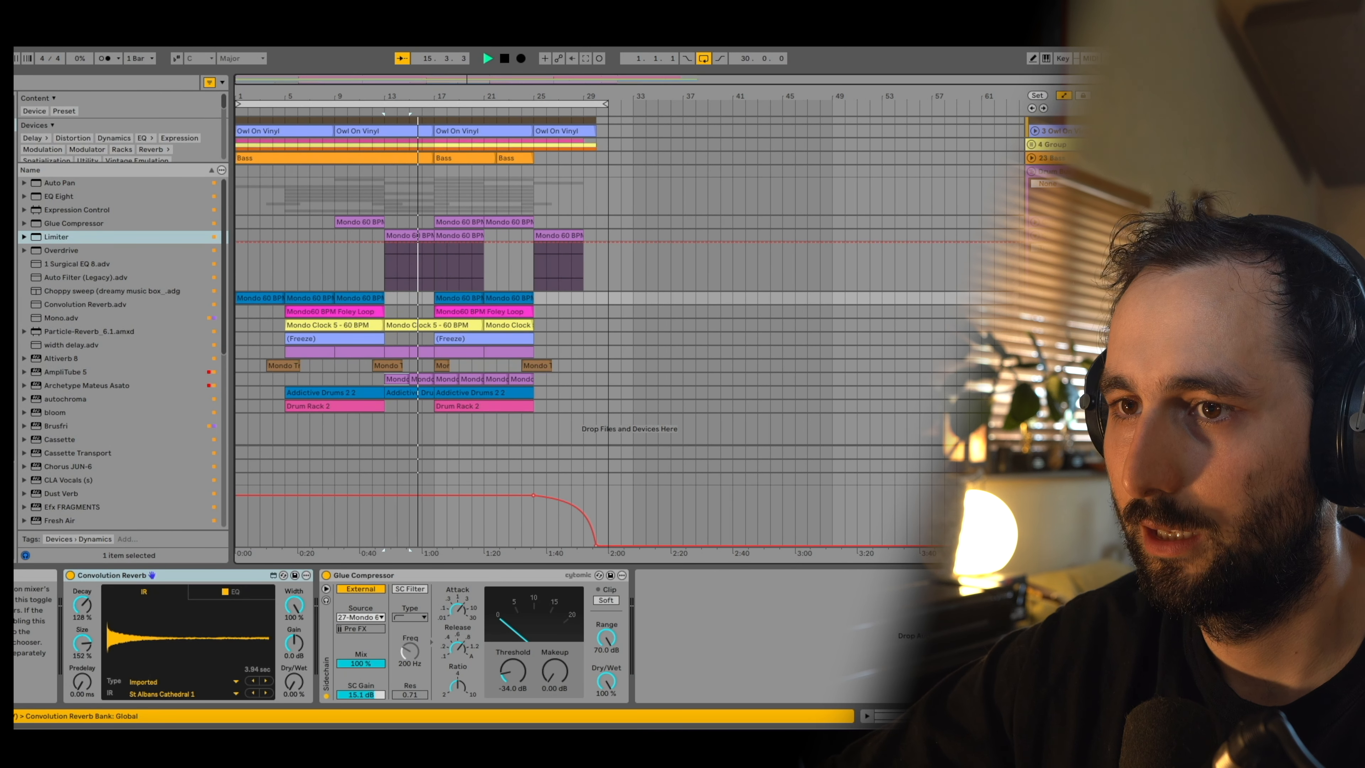
{"action": "left_click", "coordinate": [326, 298]}
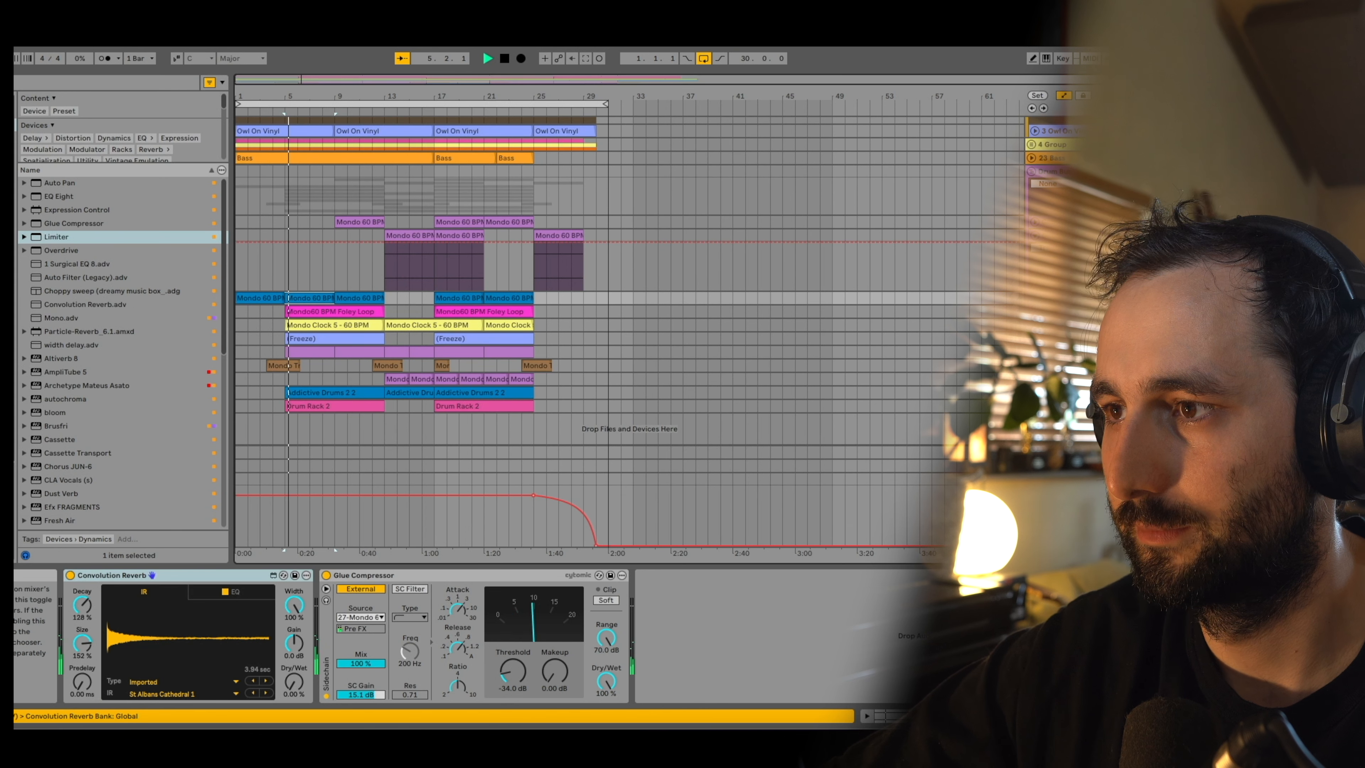
Step: Compare the effect chain of the Mondo60 BPM Foley Loop track with the blue Mondo 60 BPM track's reverb and sidechained Glue Compressor
{"action": "left_click", "coordinate": [1150, 312]}
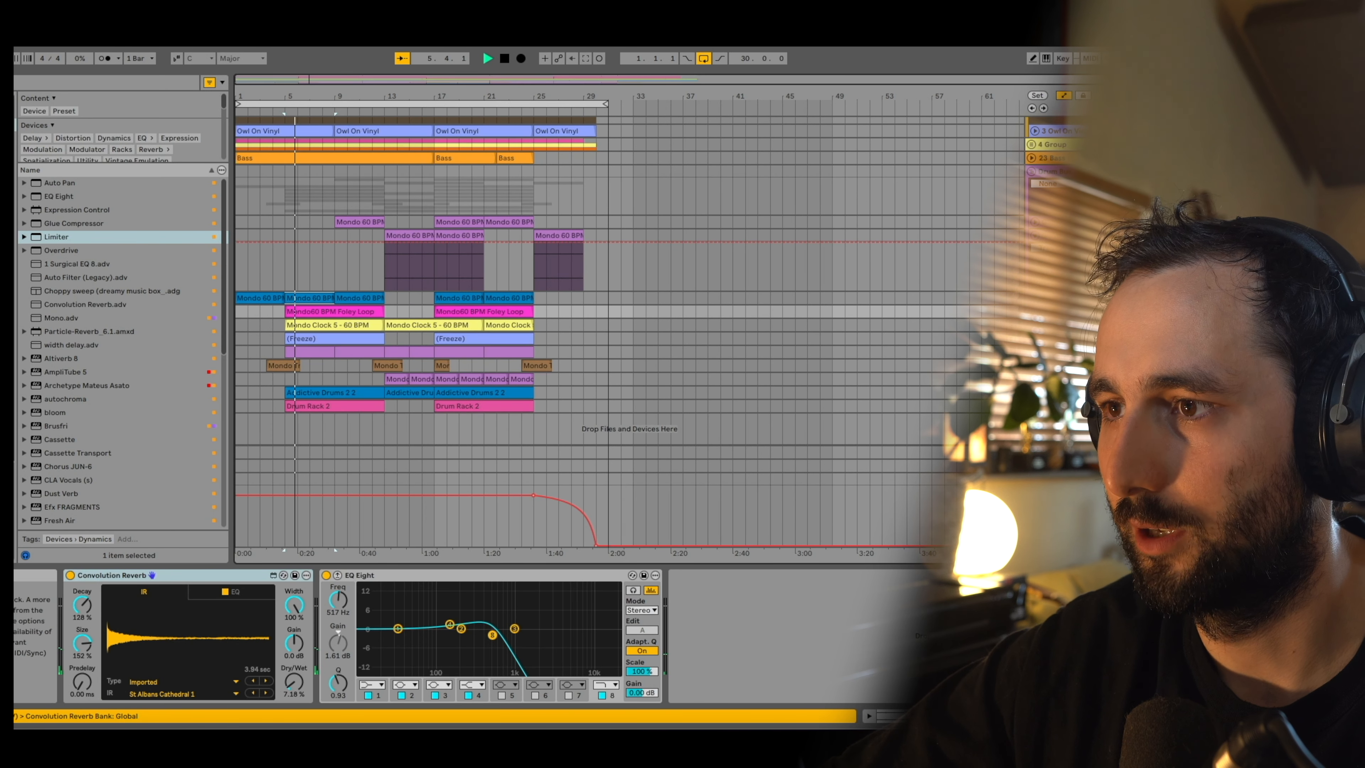
{"action": "left_click", "coordinate": [1067, 298]}
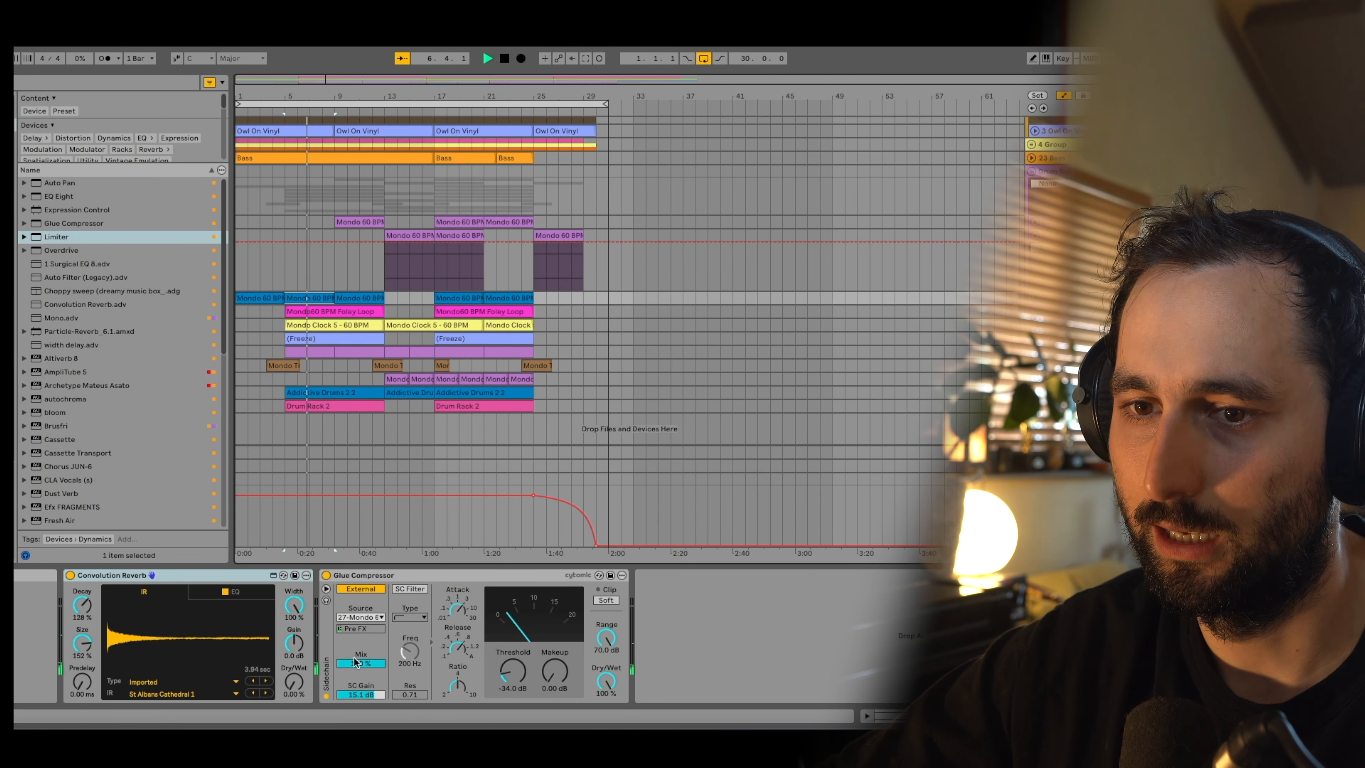
{"action": "left_click", "coordinate": [1067, 311]}
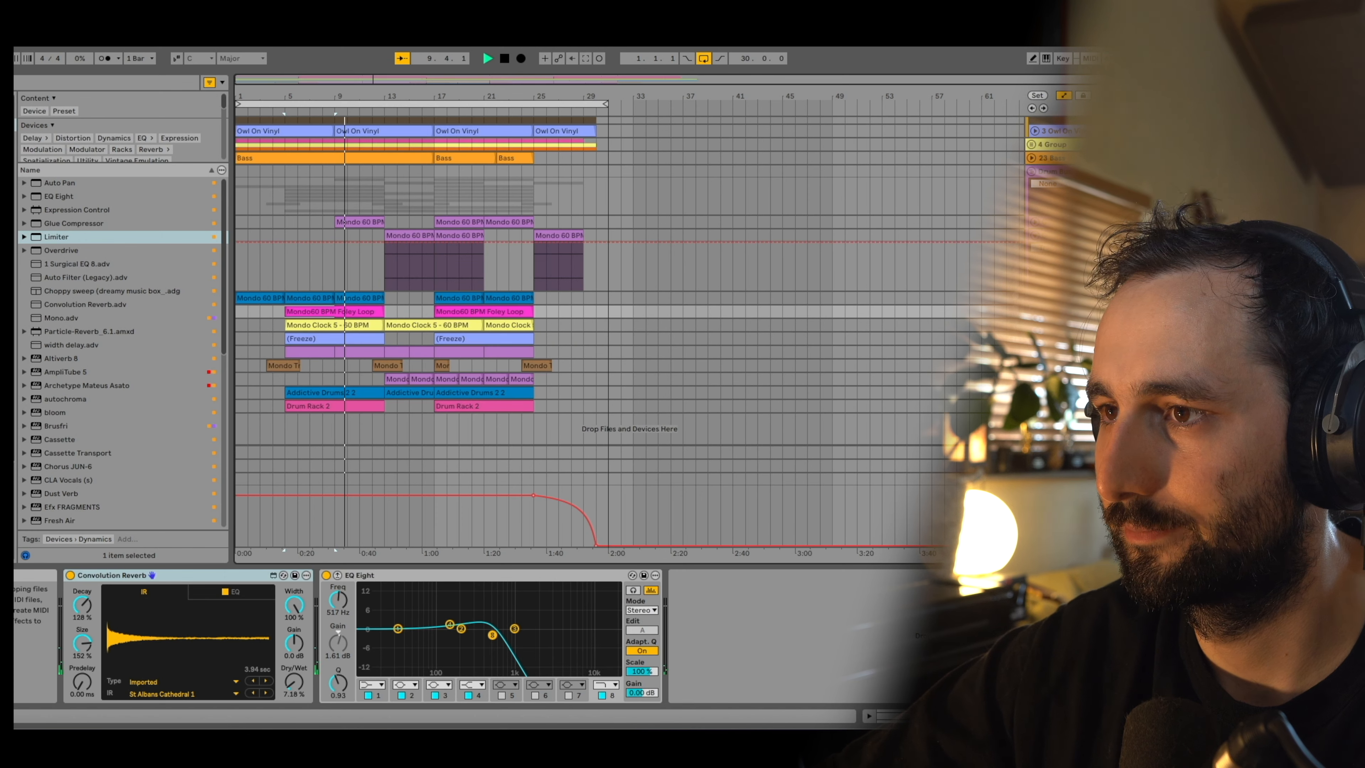
Step: Unfold the upper purple Mondo 60 BPM track and play the clip at bar 13 on the purple track below it
{"action": "left_click", "coordinate": [1045, 223]}
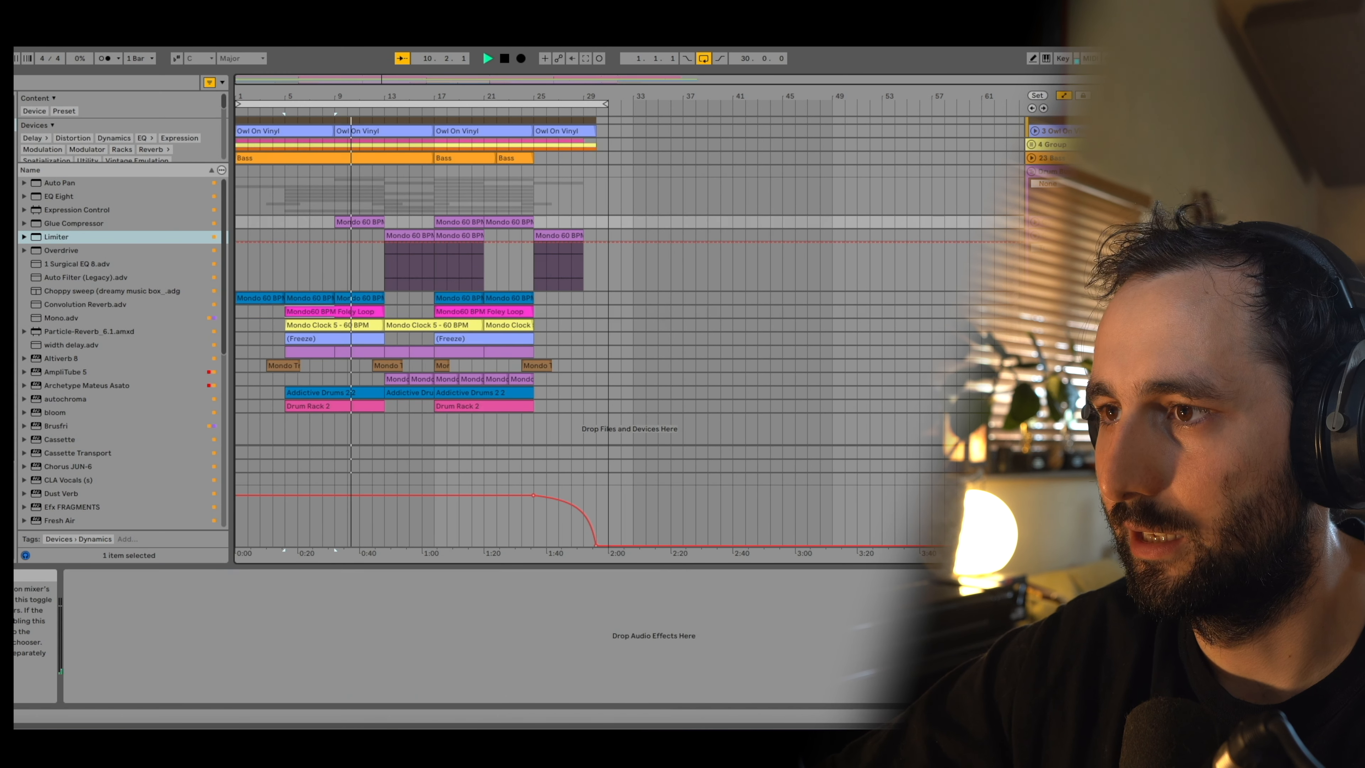
{"action": "left_click", "coordinate": [1035, 221]}
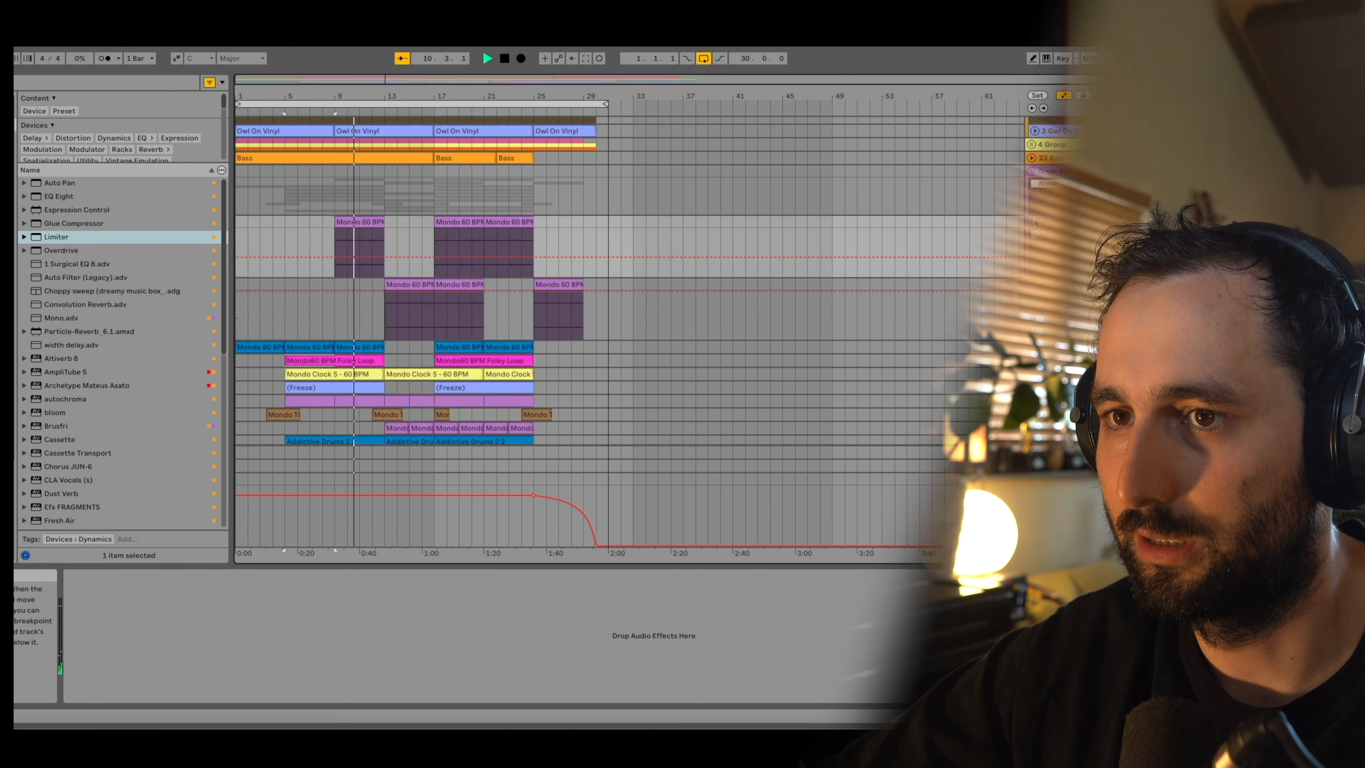
{"action": "left_click", "coordinate": [401, 289]}
{"action": "key", "text": "space"}
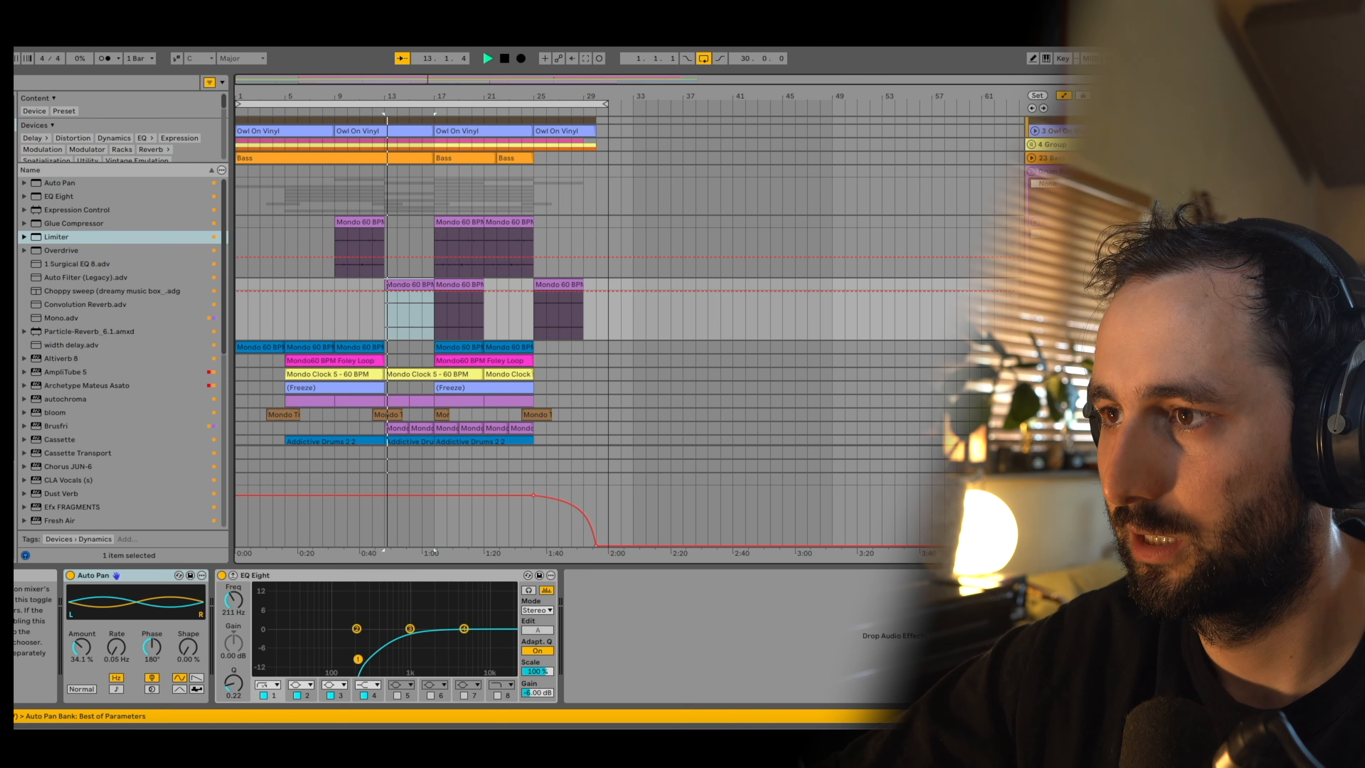
Step: Try raising the EQ Eight output gain to 12 dB on the lower purple Mondo 60 BPM track and undo it
{"action": "scroll", "coordinate": [664, 487], "scroll_direction": "up", "scroll_amount": 3}
{"action": "left_click_drag", "start_coordinate": [537, 692], "coordinate": [537, 618]}
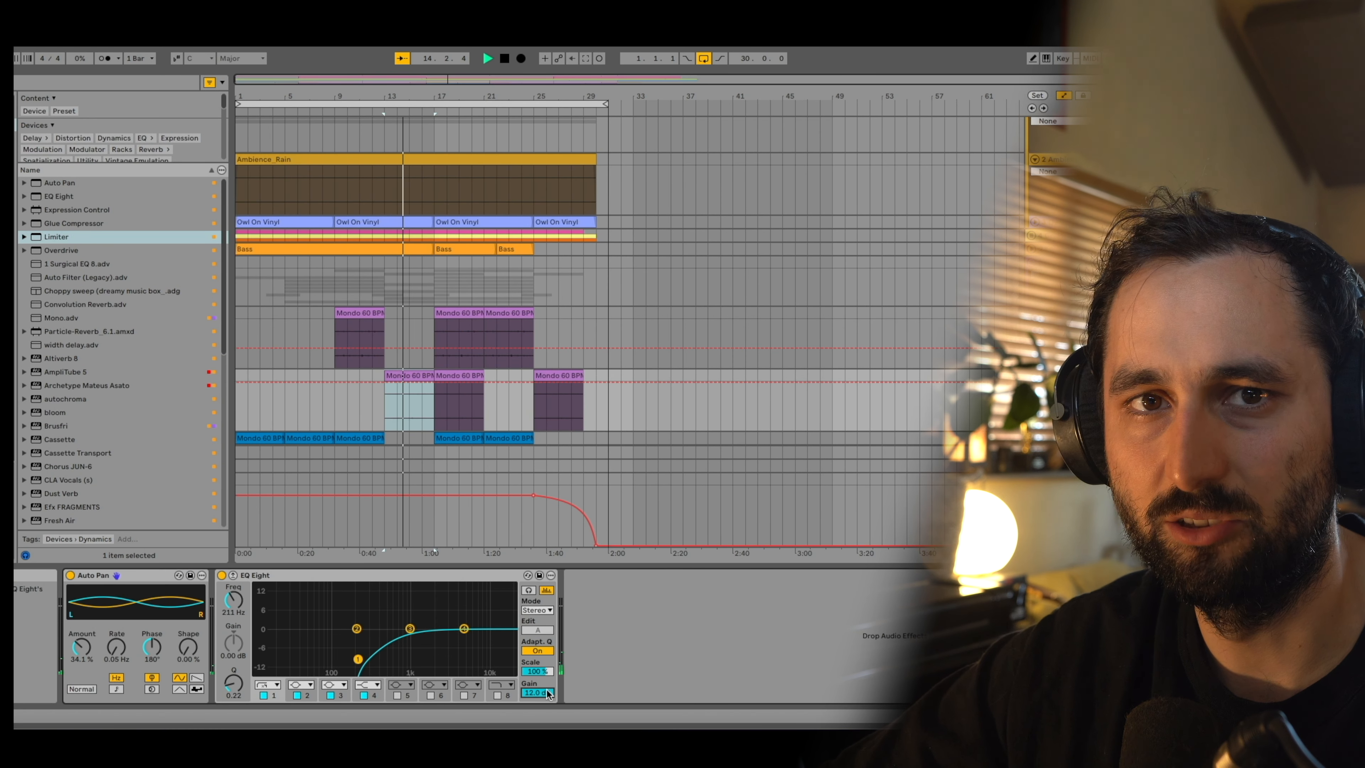
{"action": "key", "text": "super+z"}
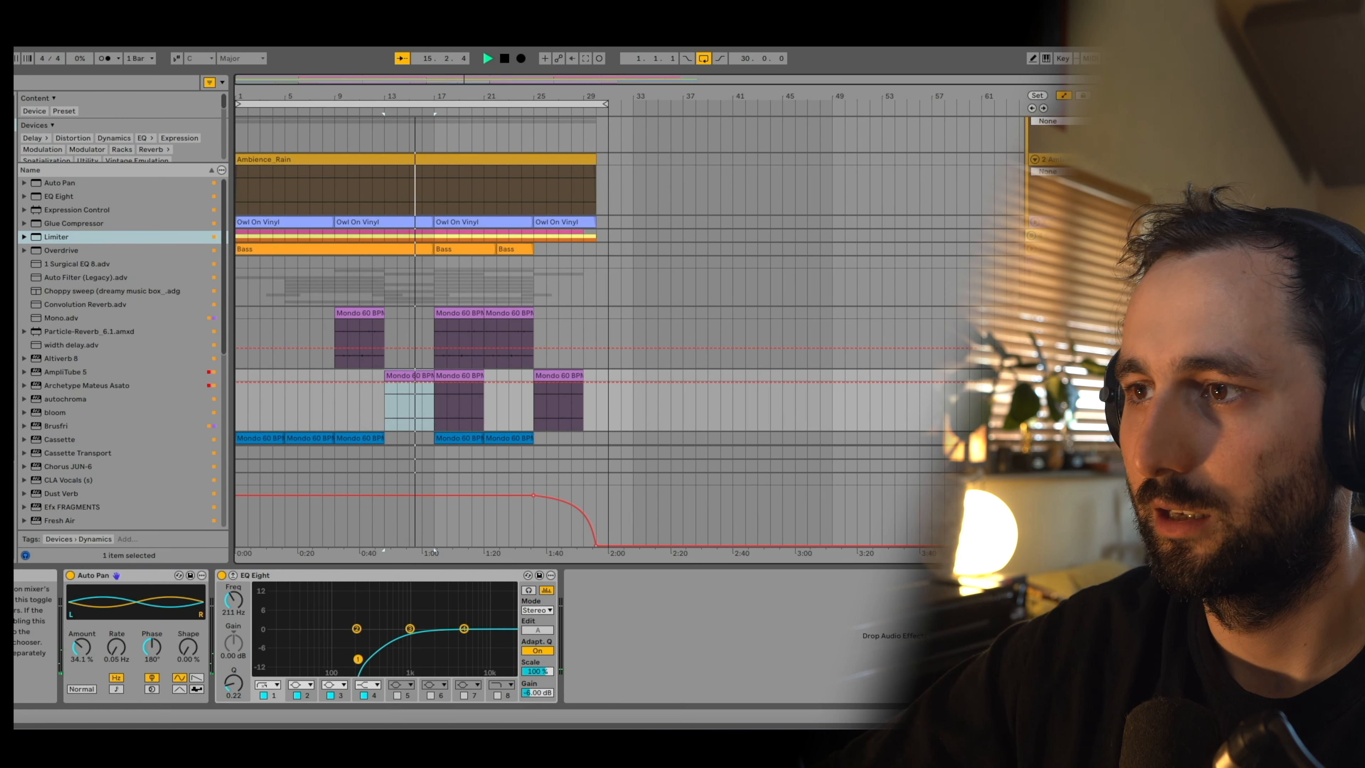
Step: Select the blue Mondo 60 BPM clip at bar 17 and play the arrangement from there
{"action": "left_click", "coordinate": [1048, 263]}
{"action": "scroll", "coordinate": [468, 403], "scroll_direction": "down", "scroll_amount": 2}
{"action": "left_click", "coordinate": [467, 403]}
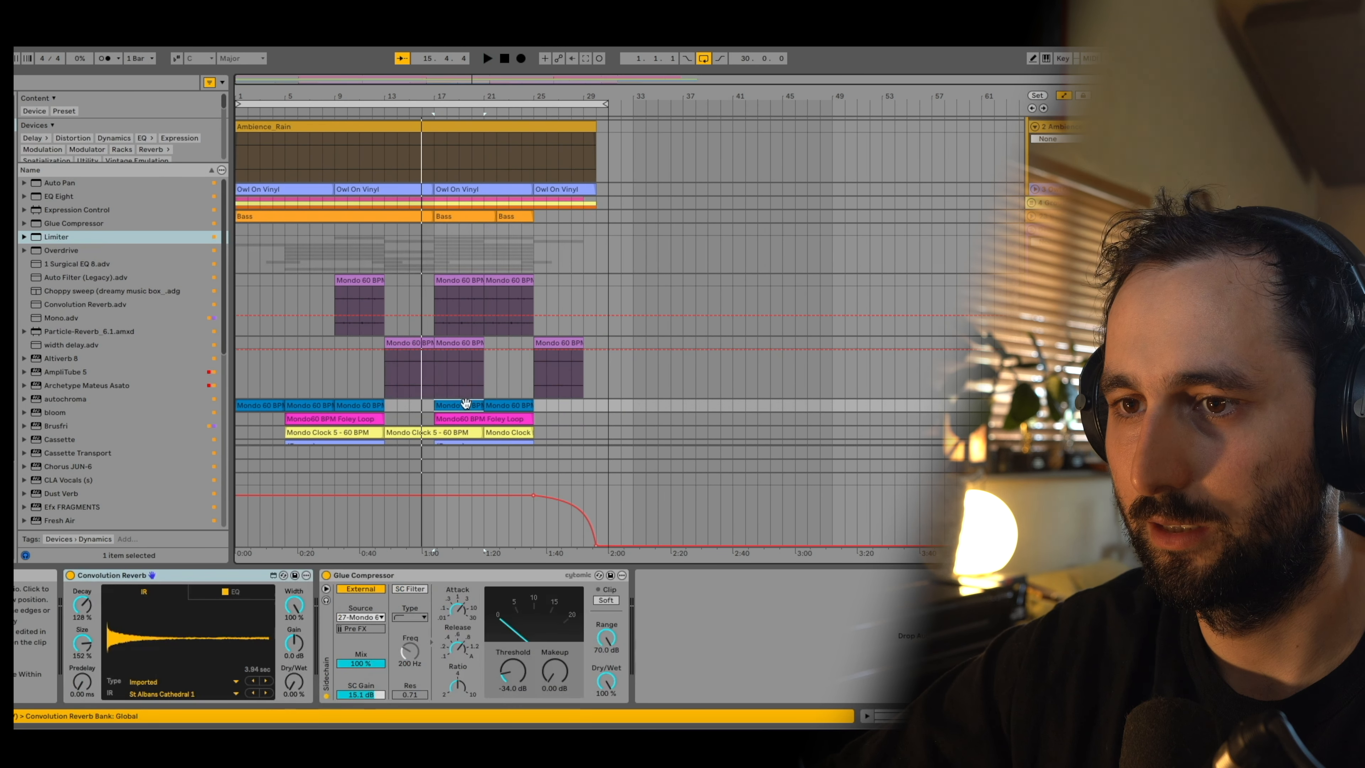
{"action": "scroll", "coordinate": [537, 366], "scroll_direction": "down", "scroll_amount": 5}
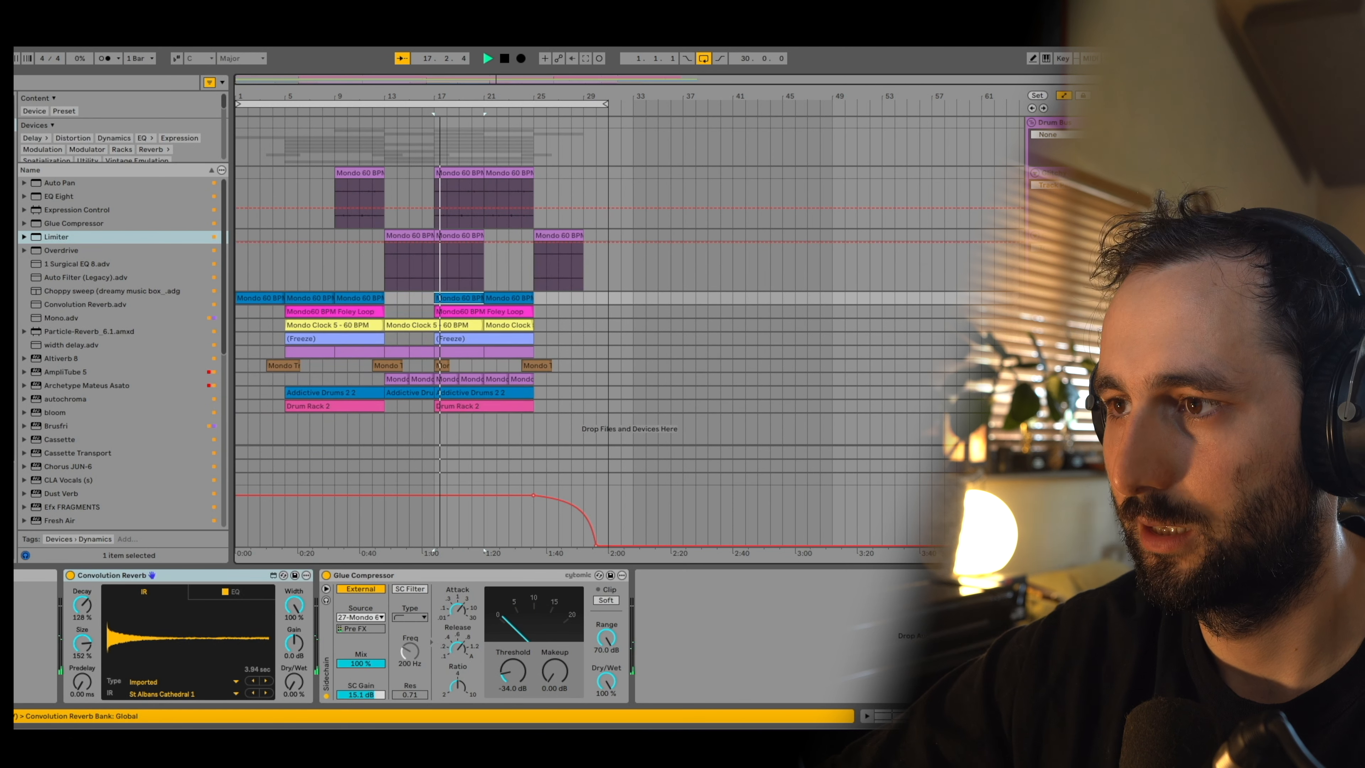
Step: Select the frozen drum track and unfold it together with the purple MIDI track below to show their clip contents
{"action": "left_click", "coordinate": [1064, 339]}
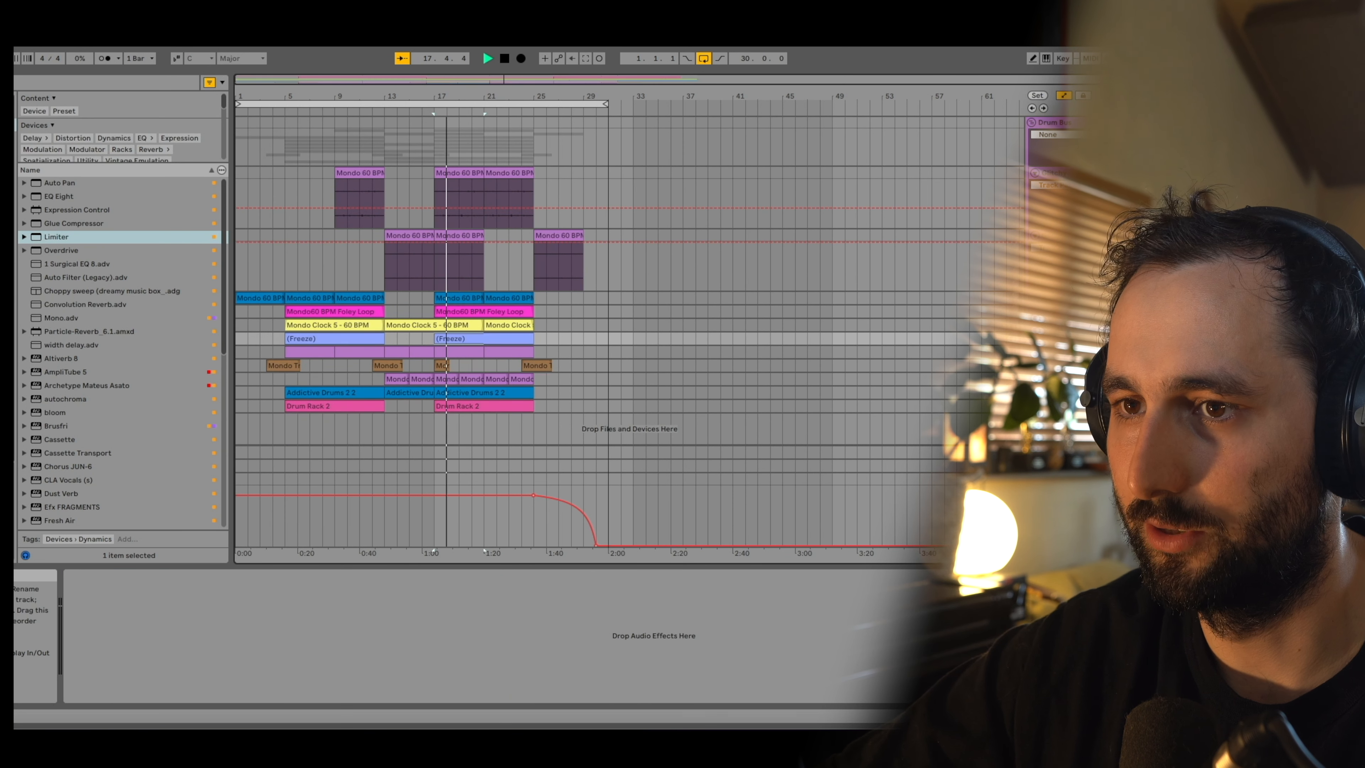
{"action": "left_click", "coordinate": [1053, 123]}
{"action": "left_click", "coordinate": [1063, 339]}
{"action": "left_click", "coordinate": [1035, 339]}
{"action": "left_click", "coordinate": [1036, 339]}
{"action": "left_click", "coordinate": [1035, 352]}
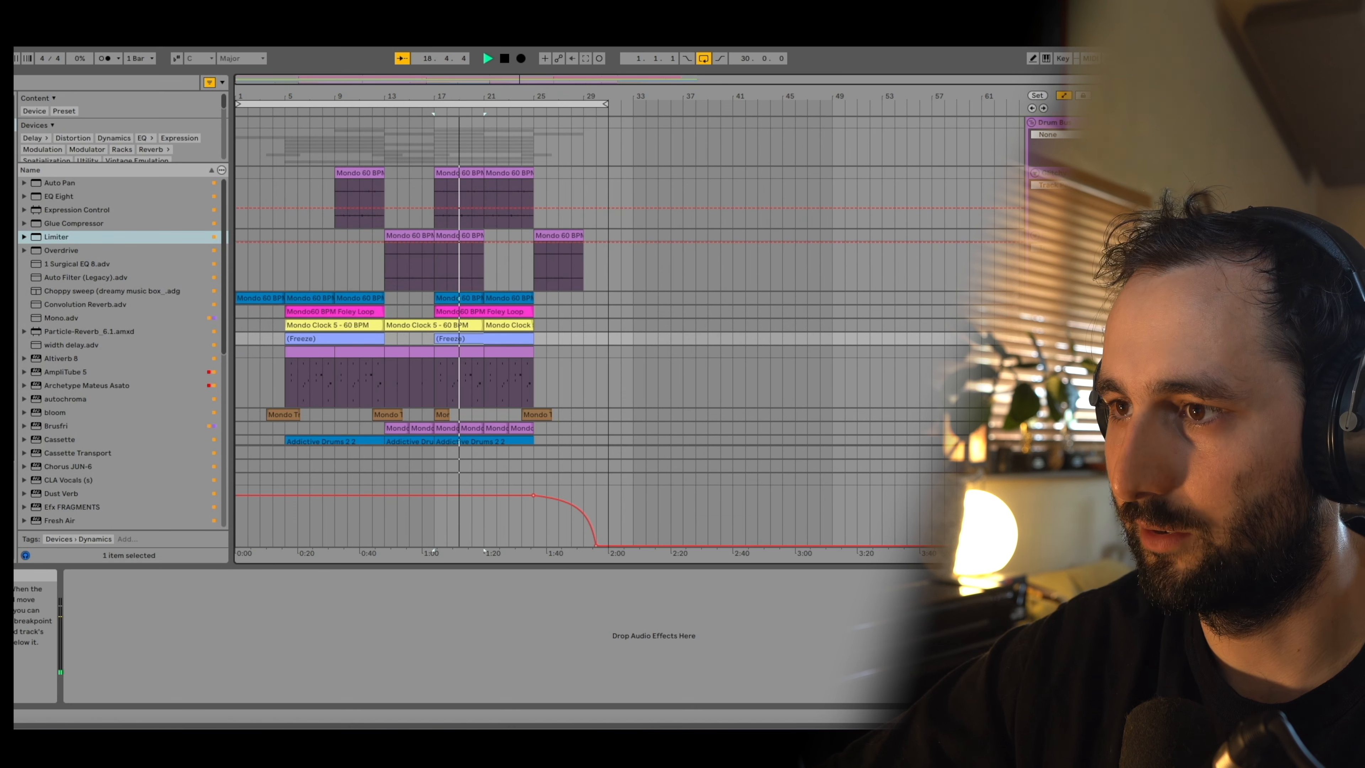
{"action": "left_click", "coordinate": [1035, 339]}
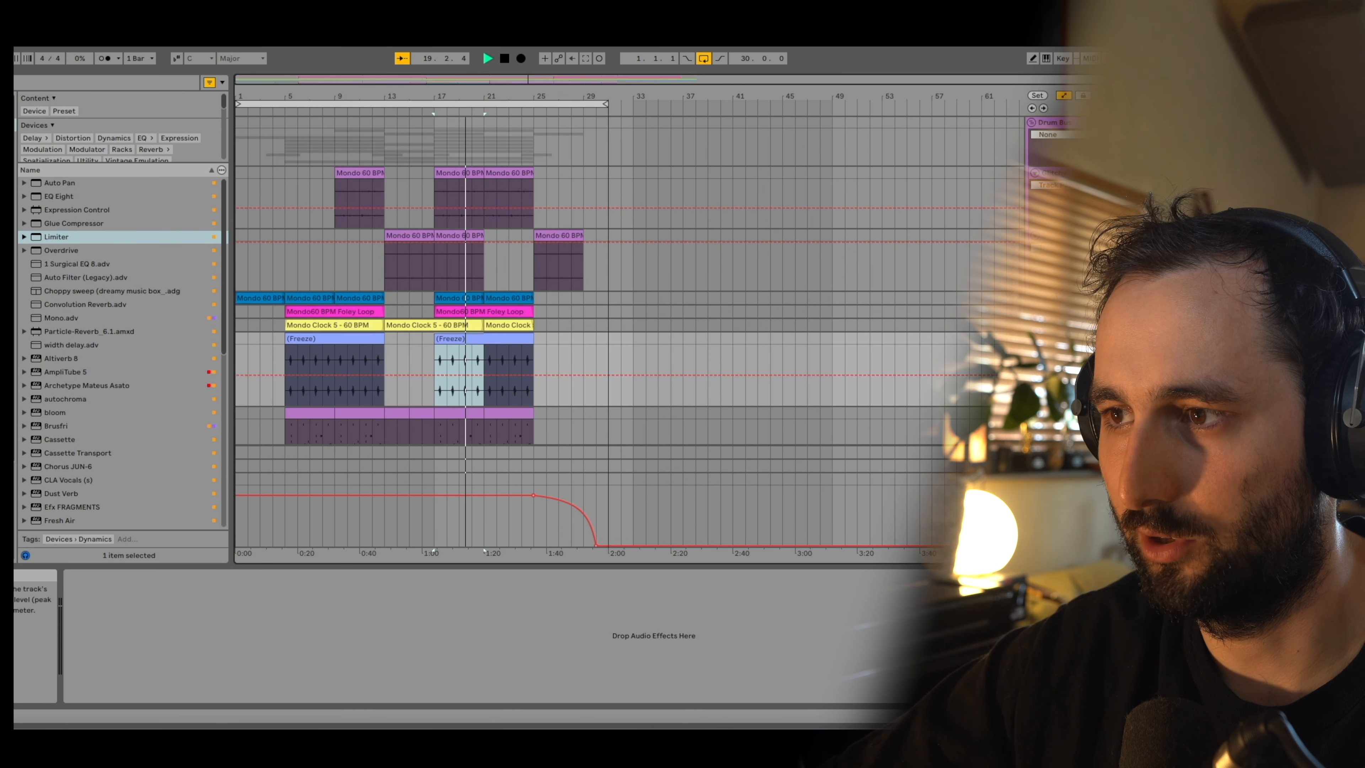
Step: Move the selection to the purple MIDI clip at bar 17 below the frozen track and view its snare and clap Drum Rack
{"action": "scroll", "coordinate": [629, 279], "scroll_direction": "down", "scroll_amount": 4}
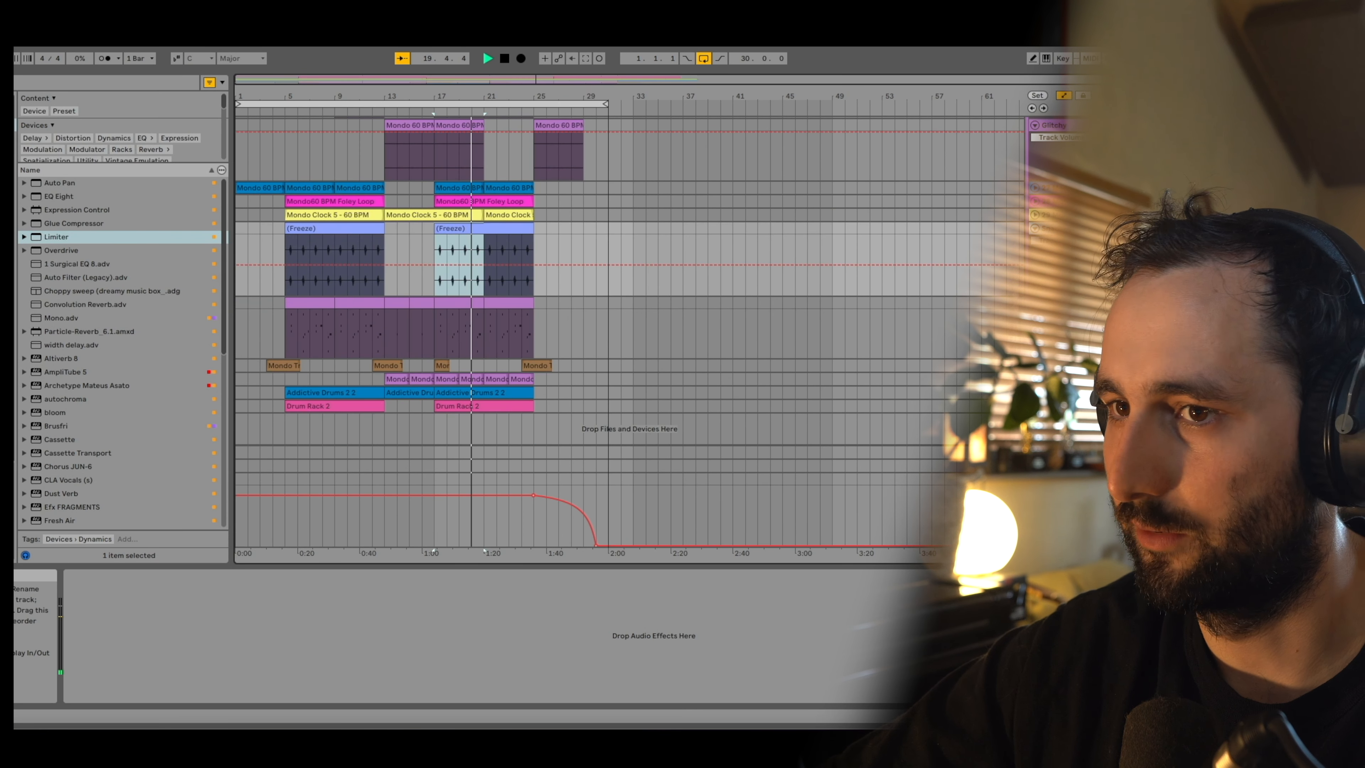
{"action": "key", "text": "Down"}
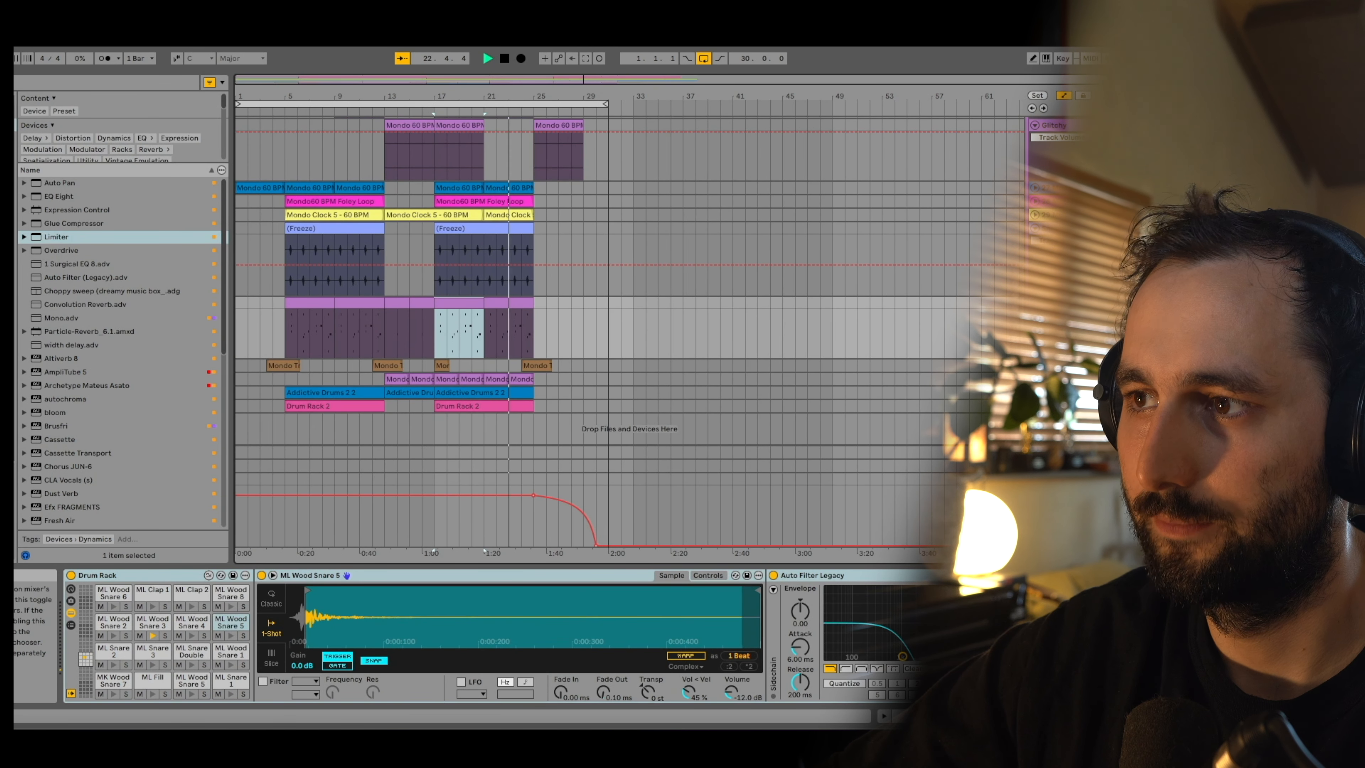
{"action": "scroll", "coordinate": [862, 303], "scroll_direction": "up", "scroll_amount": 5}
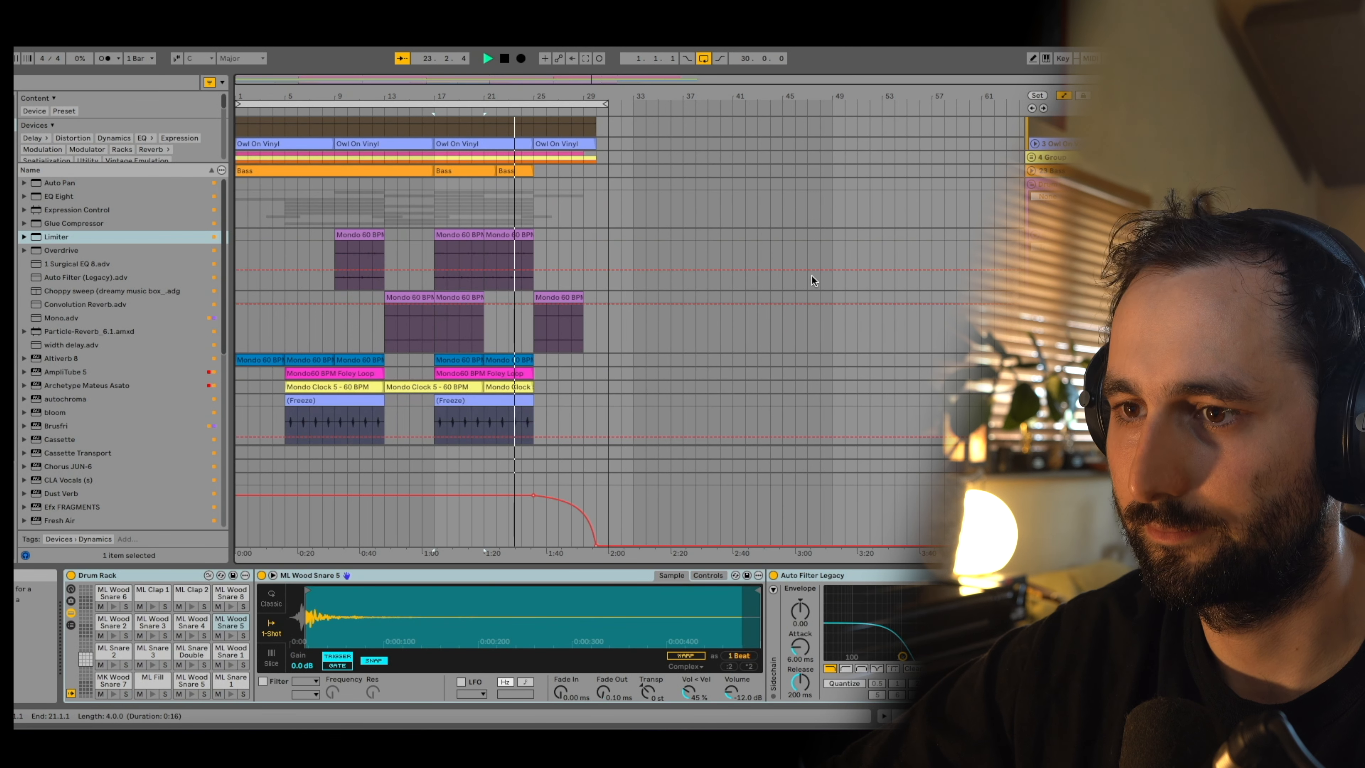